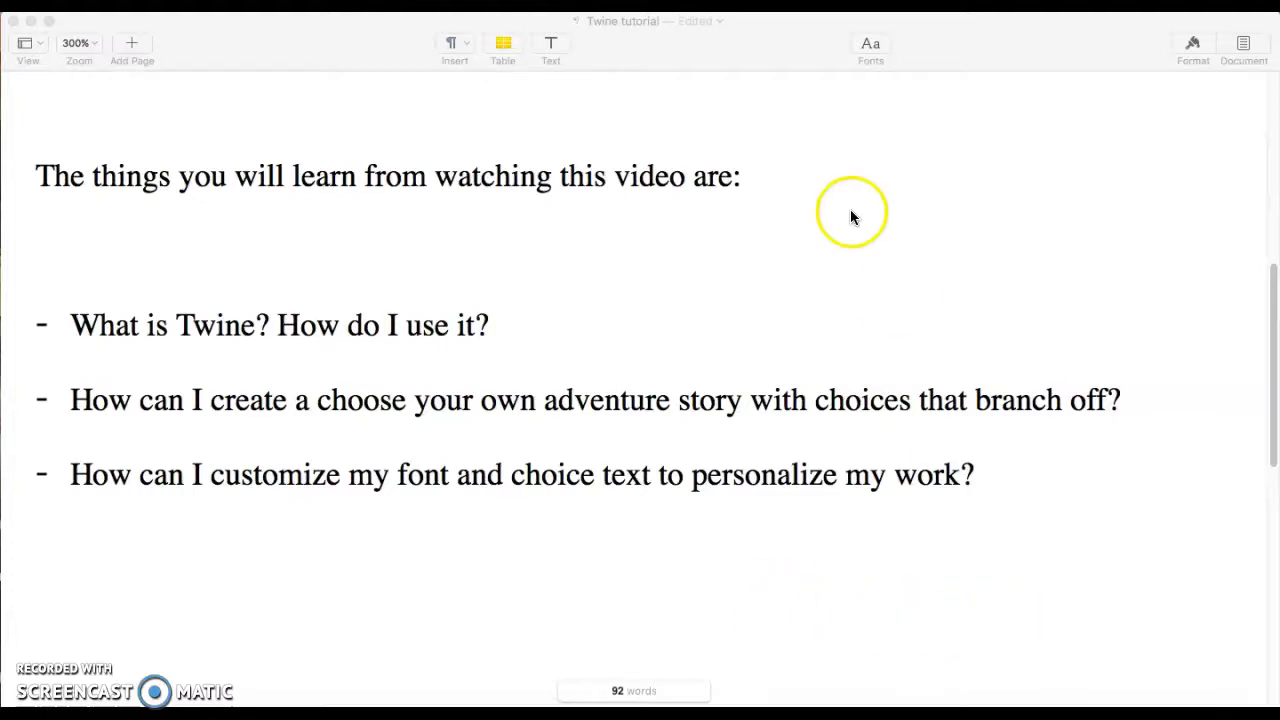
Scroll the tutorial notes up to the reference links and switch to the twinery.org tab in the browser.
{"action": "scroll", "coordinate": [843, 289], "scroll_direction": "up", "scroll_amount": 10}
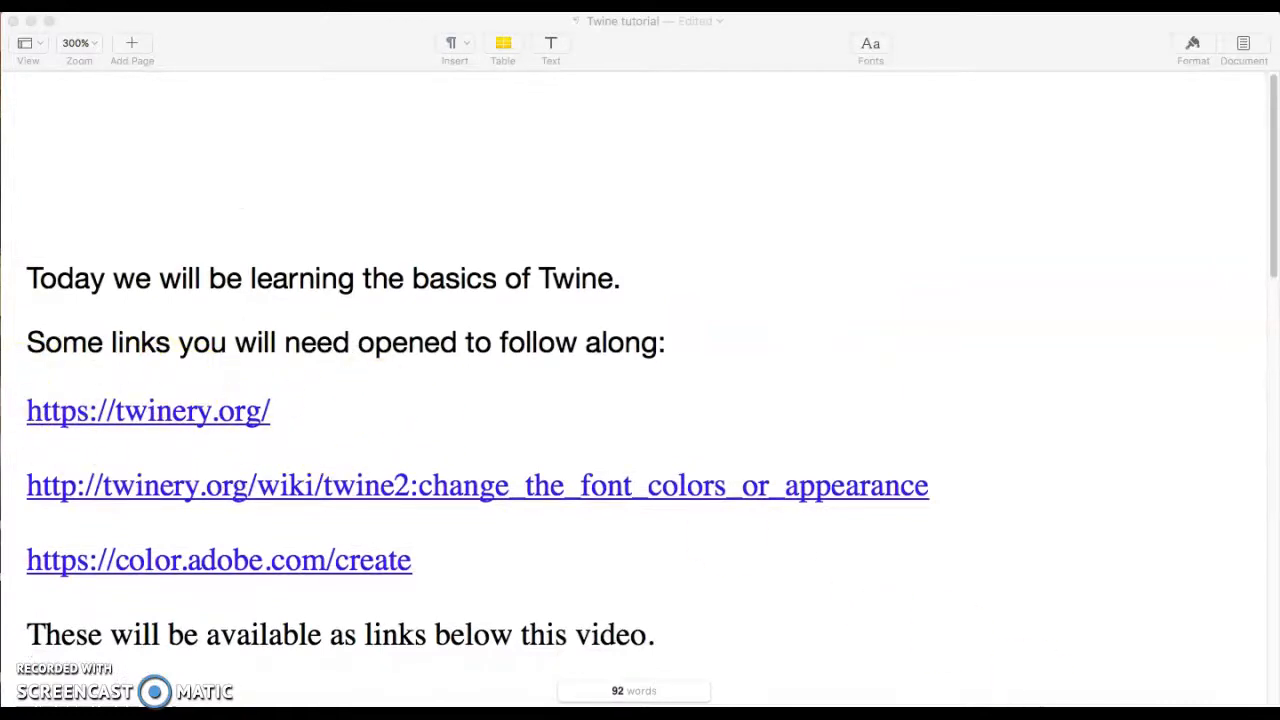
{"action": "left_click", "coordinate": [1157, 695]}
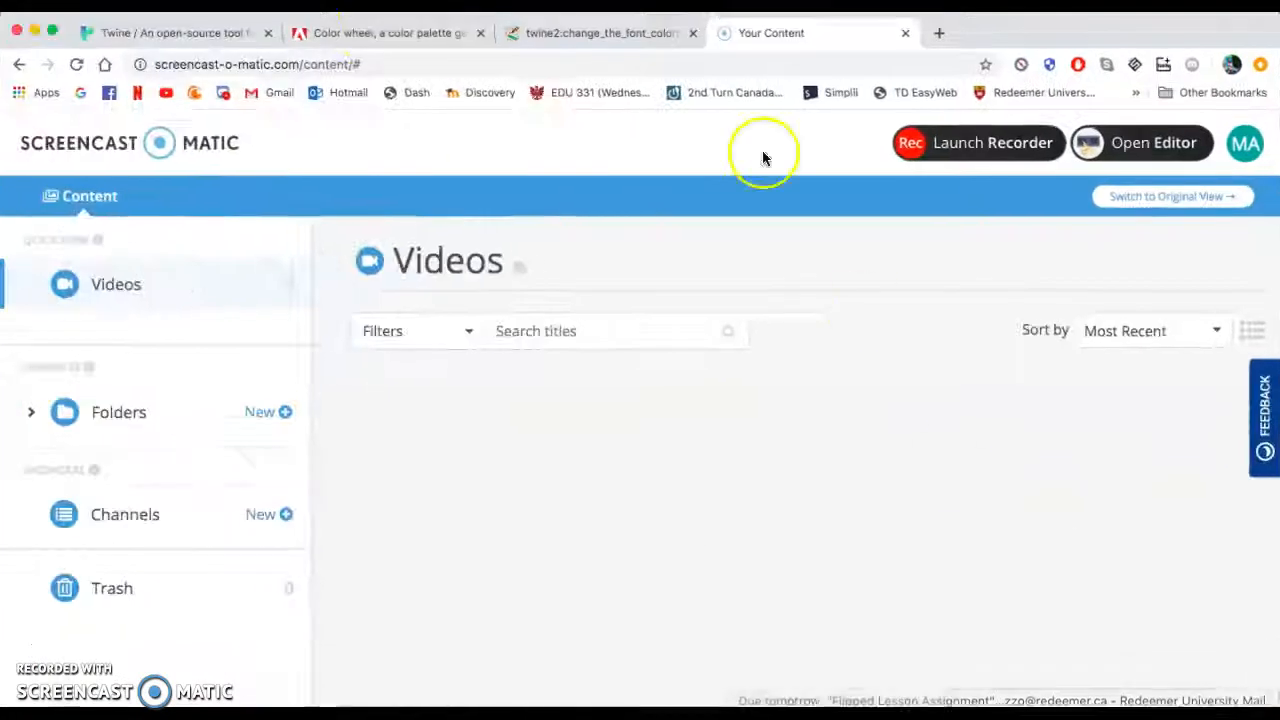
{"action": "left_click", "coordinate": [132, 33]}
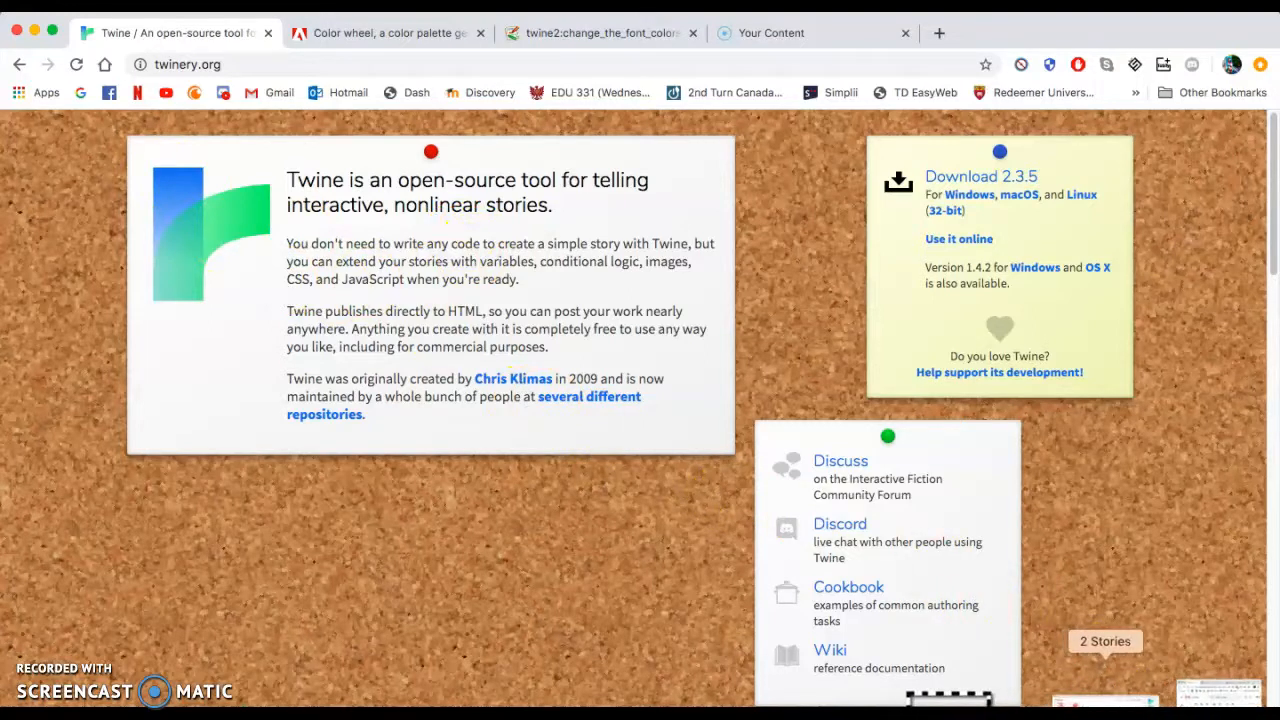
Open the Twine application showing the story library.
{"action": "left_click", "coordinate": [1105, 704]}
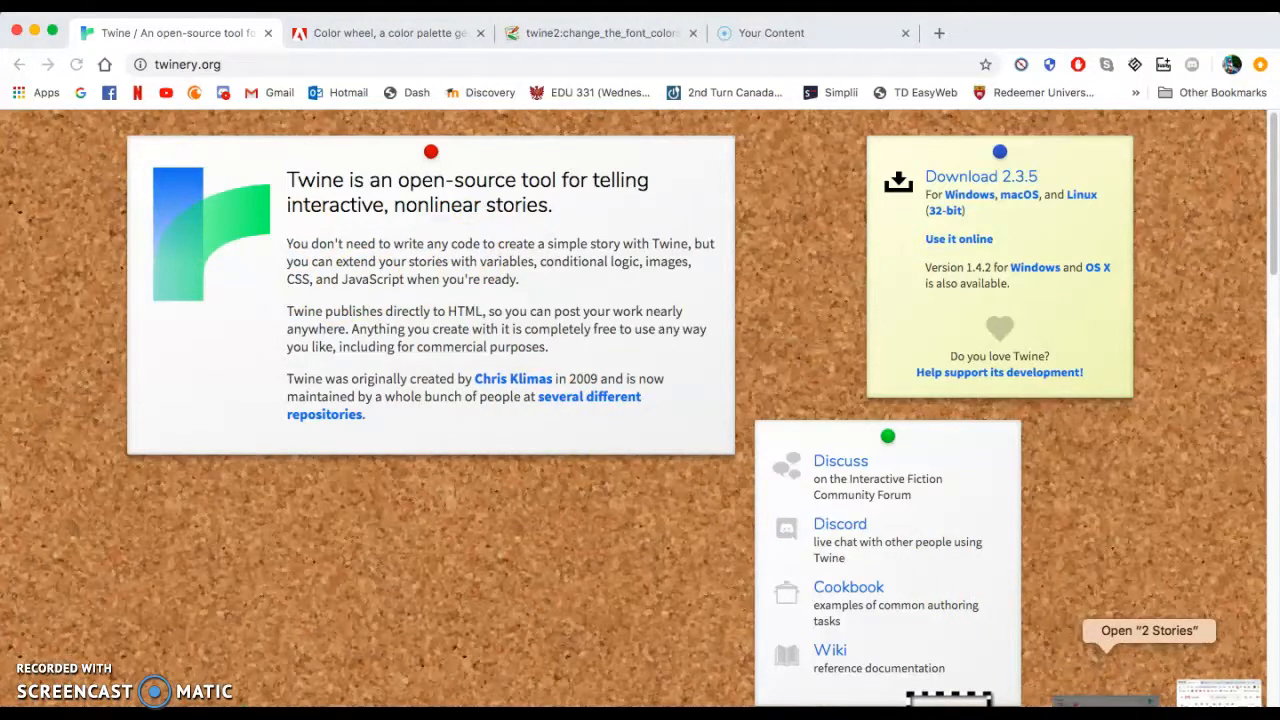
{"action": "left_click", "coordinate": [1105, 702]}
{"action": "left_click", "coordinate": [1105, 702]}
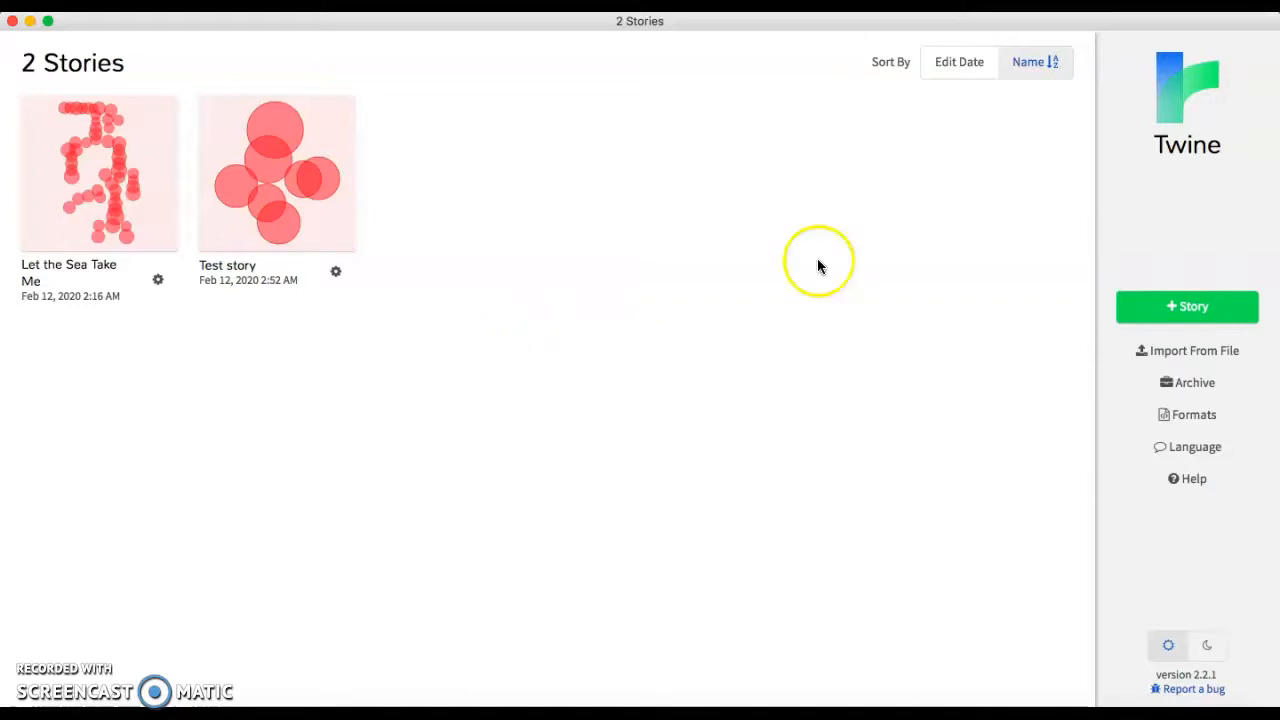
Create a new story named "Tutorial for Twine".
{"action": "left_click", "coordinate": [1196, 321]}
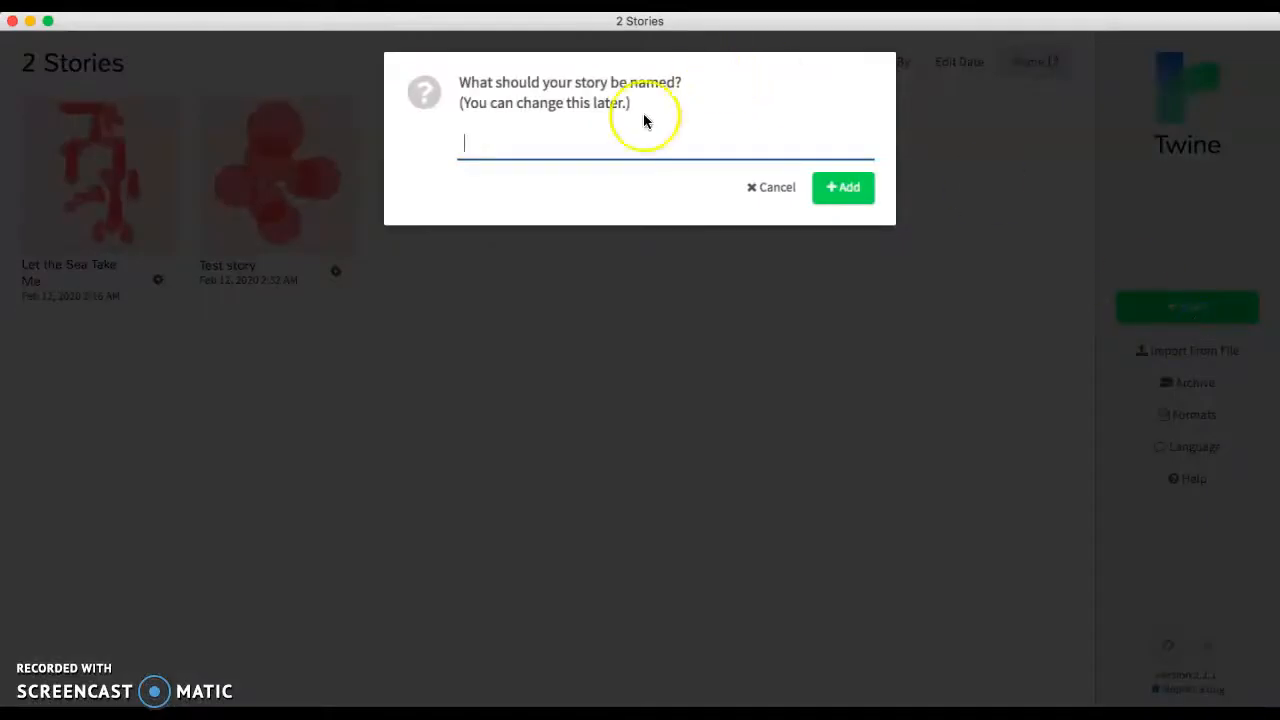
{"action": "left_click", "coordinate": [580, 145]}
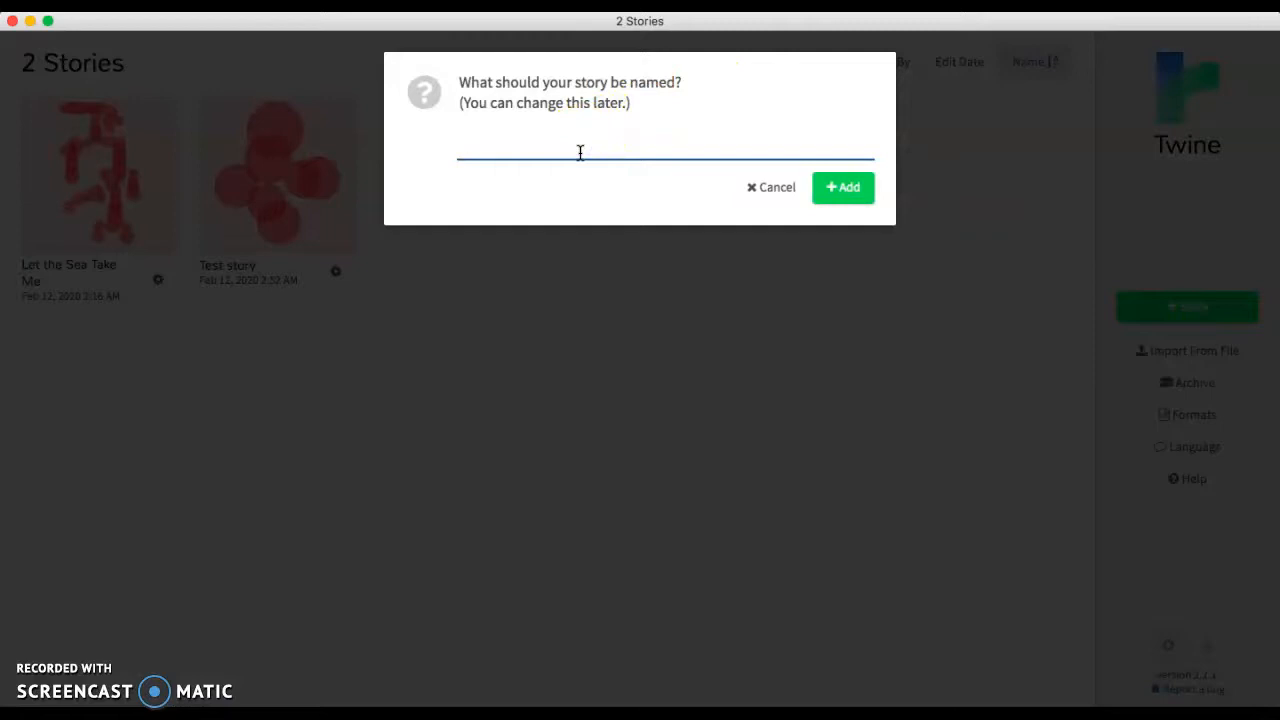
{"action": "type", "text": "Tutorial for Twine"}
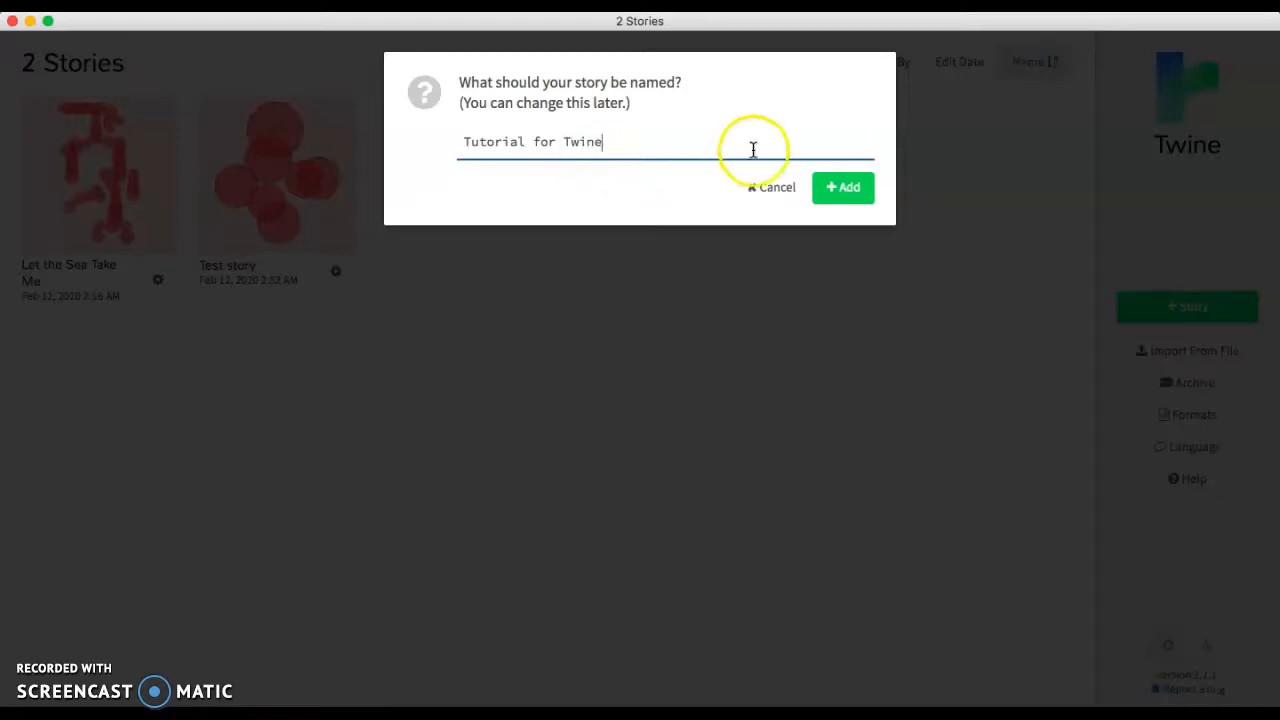
{"action": "left_click", "coordinate": [845, 188]}
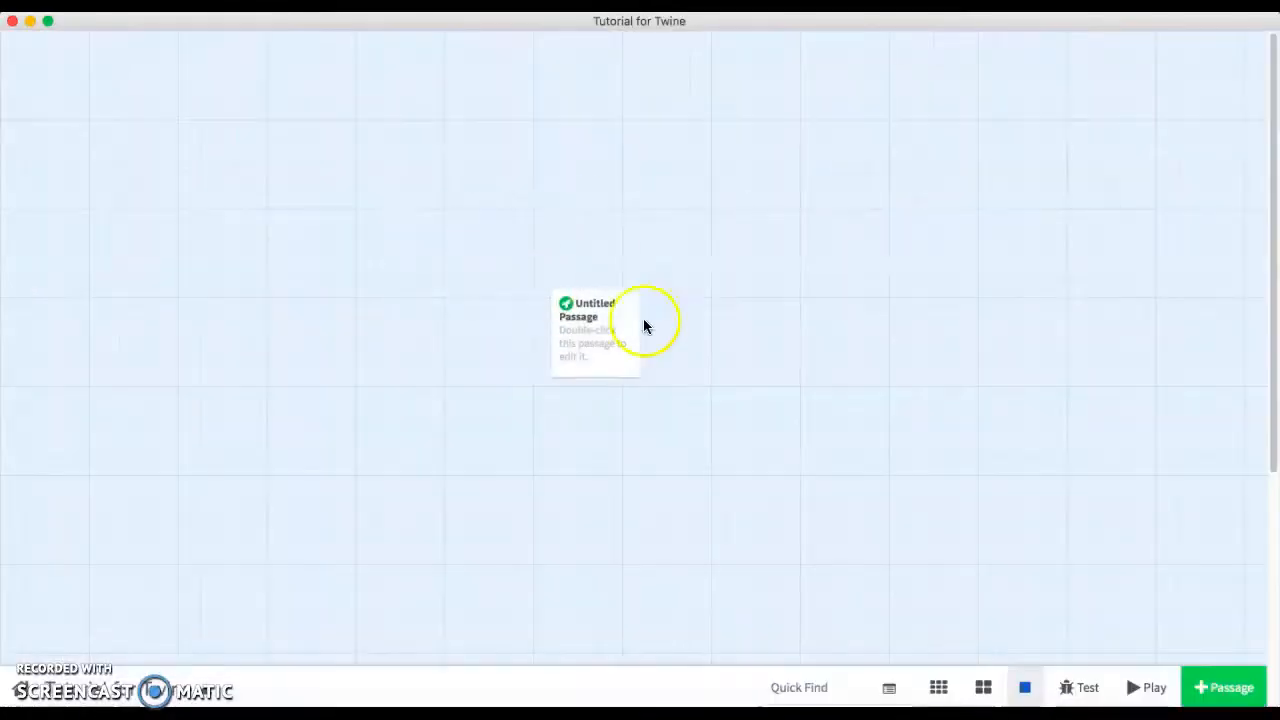
Try the story map's zoom levels and return to the full-size passage view.
{"action": "left_click", "coordinate": [583, 326]}
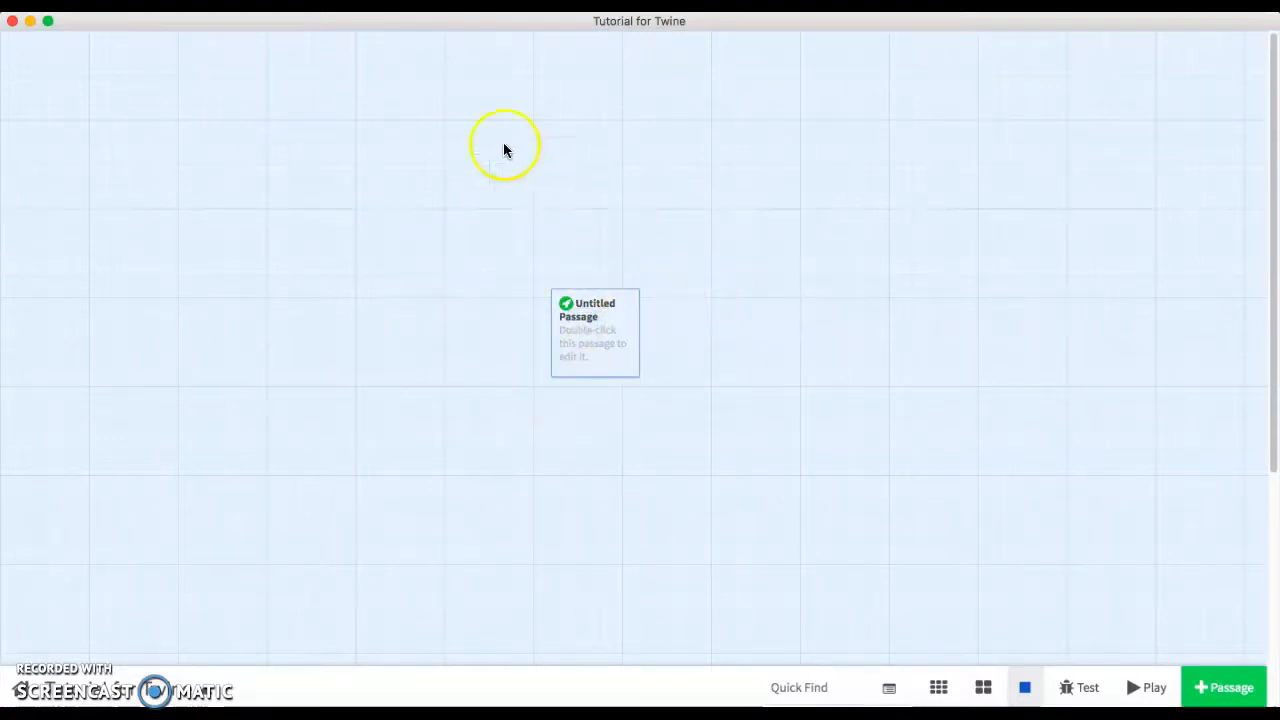
{"action": "left_click", "coordinate": [981, 687]}
{"action": "left_click", "coordinate": [938, 687]}
{"action": "left_click", "coordinate": [983, 687]}
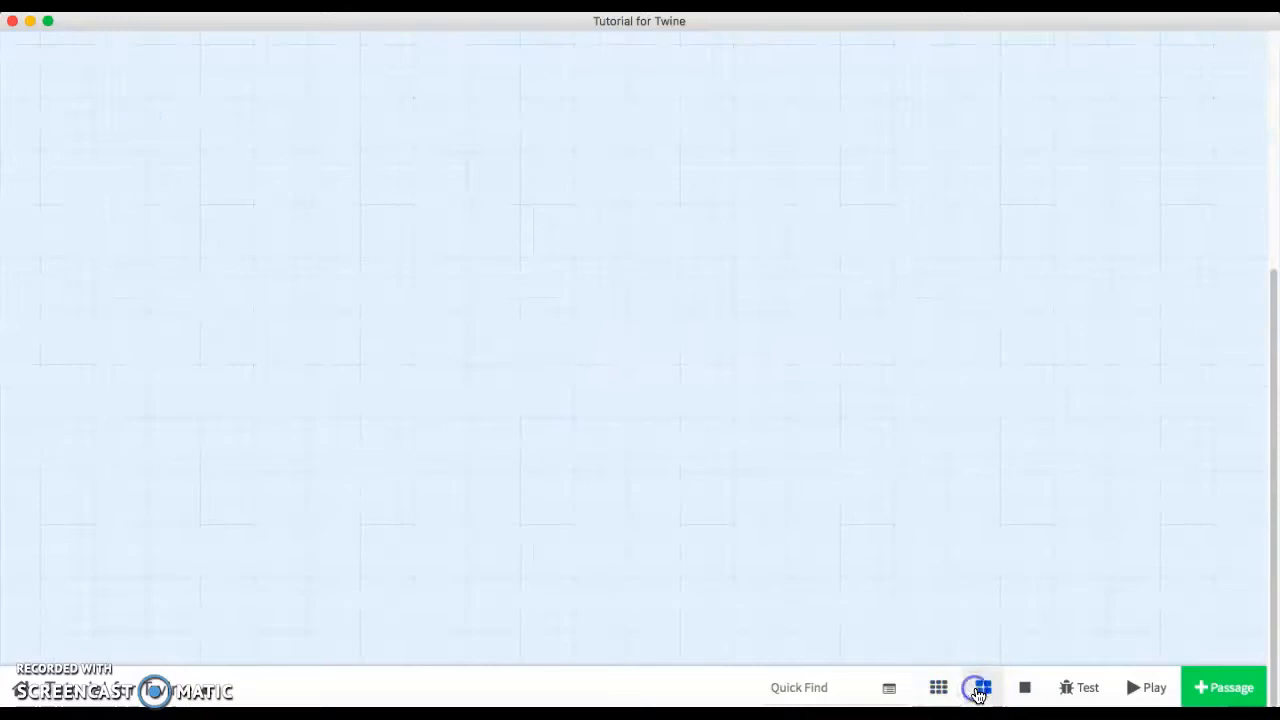
{"action": "left_click", "coordinate": [1024, 687]}
{"action": "scroll", "coordinate": [727, 599], "scroll_direction": "left", "scroll_amount": 2}
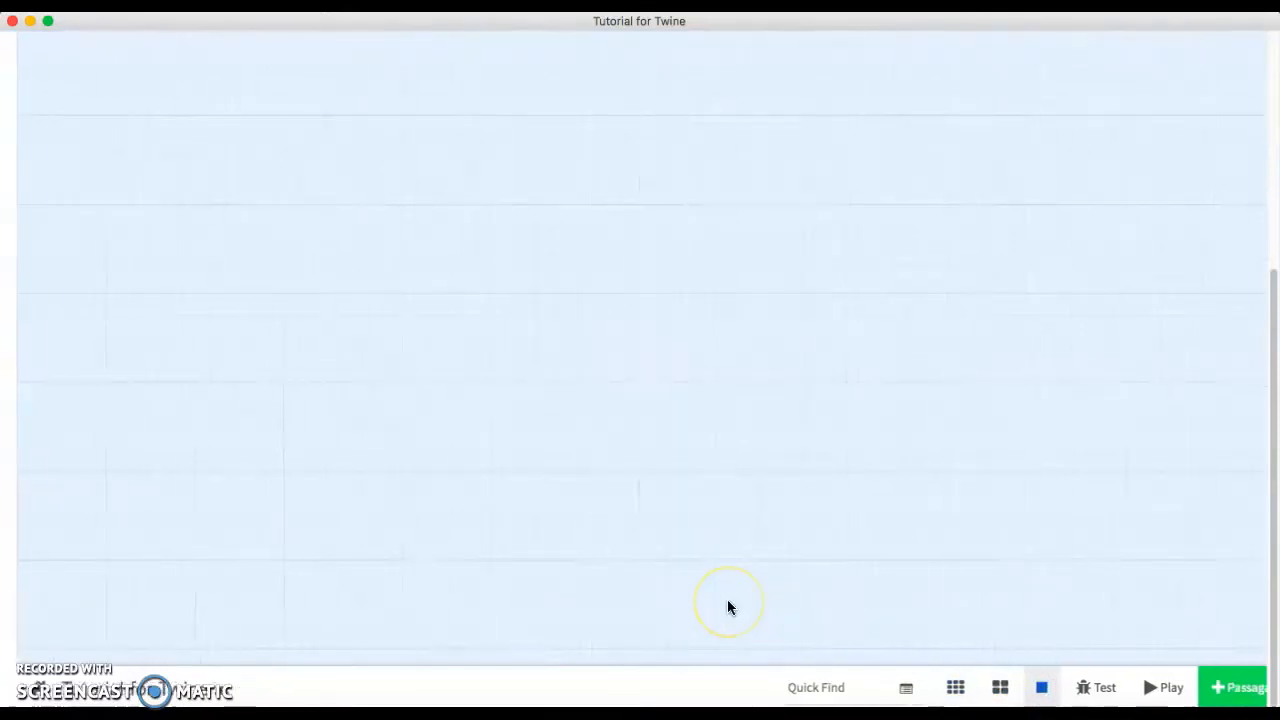
{"action": "scroll", "coordinate": [727, 599], "scroll_direction": "up", "scroll_amount": 5}
Open the starting Untitled Passage for editing and clear its placeholder text.
{"action": "double_click", "coordinate": [594, 337]}
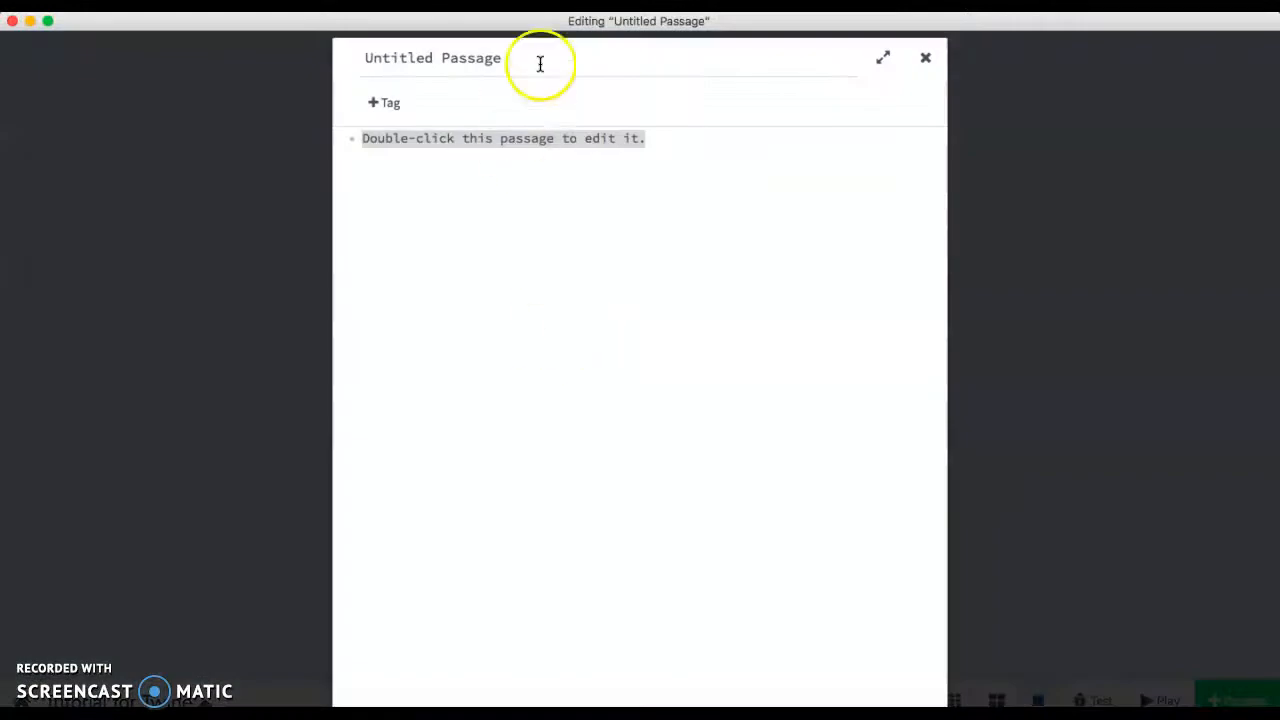
{"action": "left_click", "coordinate": [694, 174]}
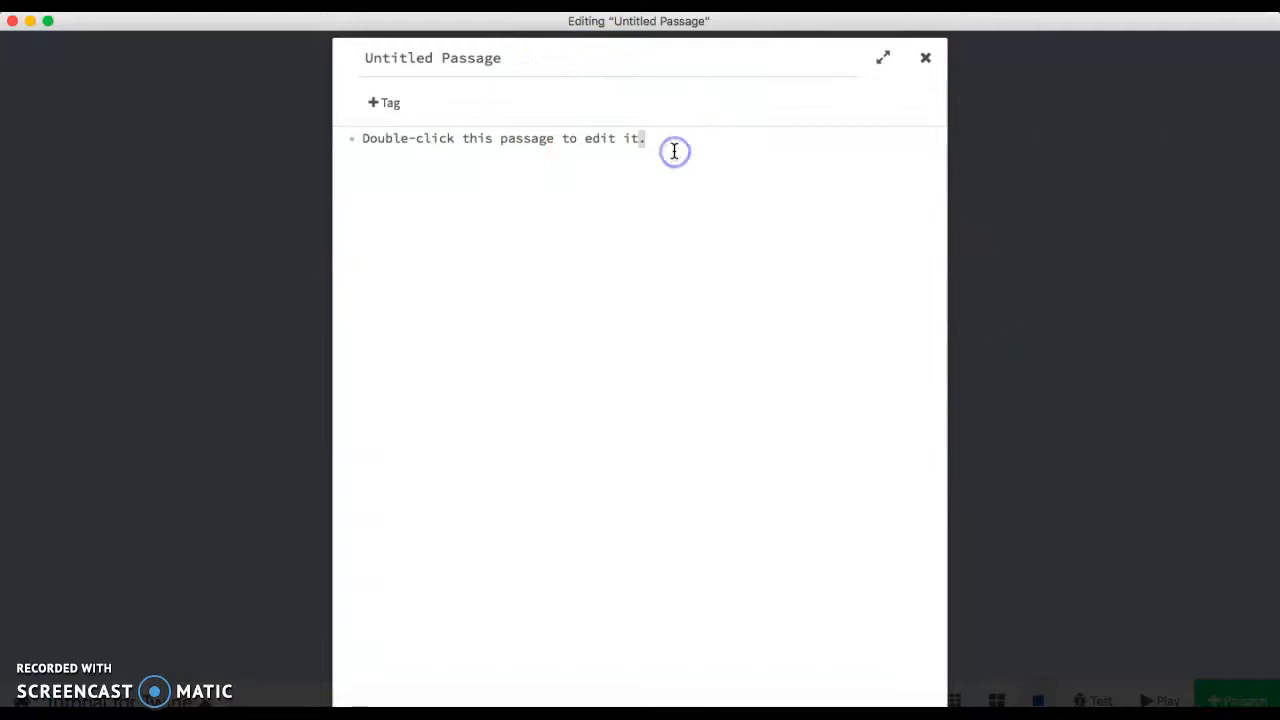
{"action": "left_click_drag", "start_coordinate": [676, 158], "coordinate": [218, 133]}
{"action": "key", "text": "BackSpace"}
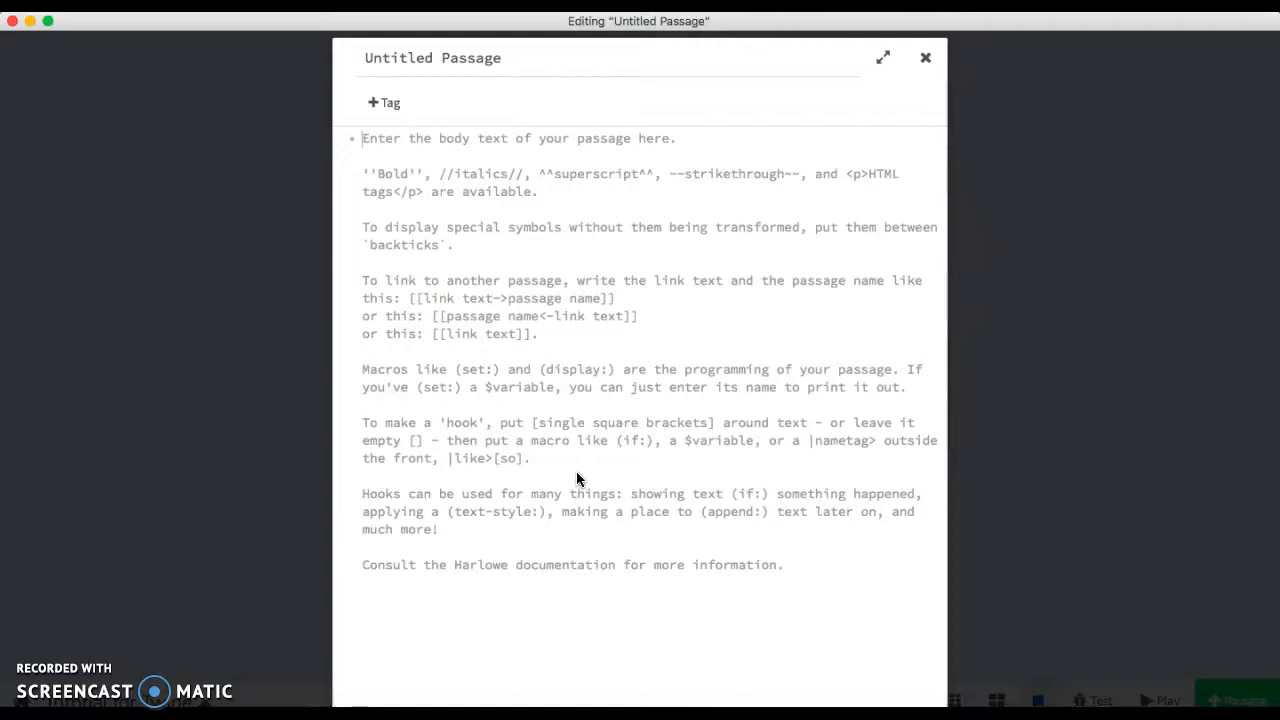
Write the passage text "Mary had a little lamb. She wanted to take it to school, but should she?".
{"action": "type", "text": "H"}
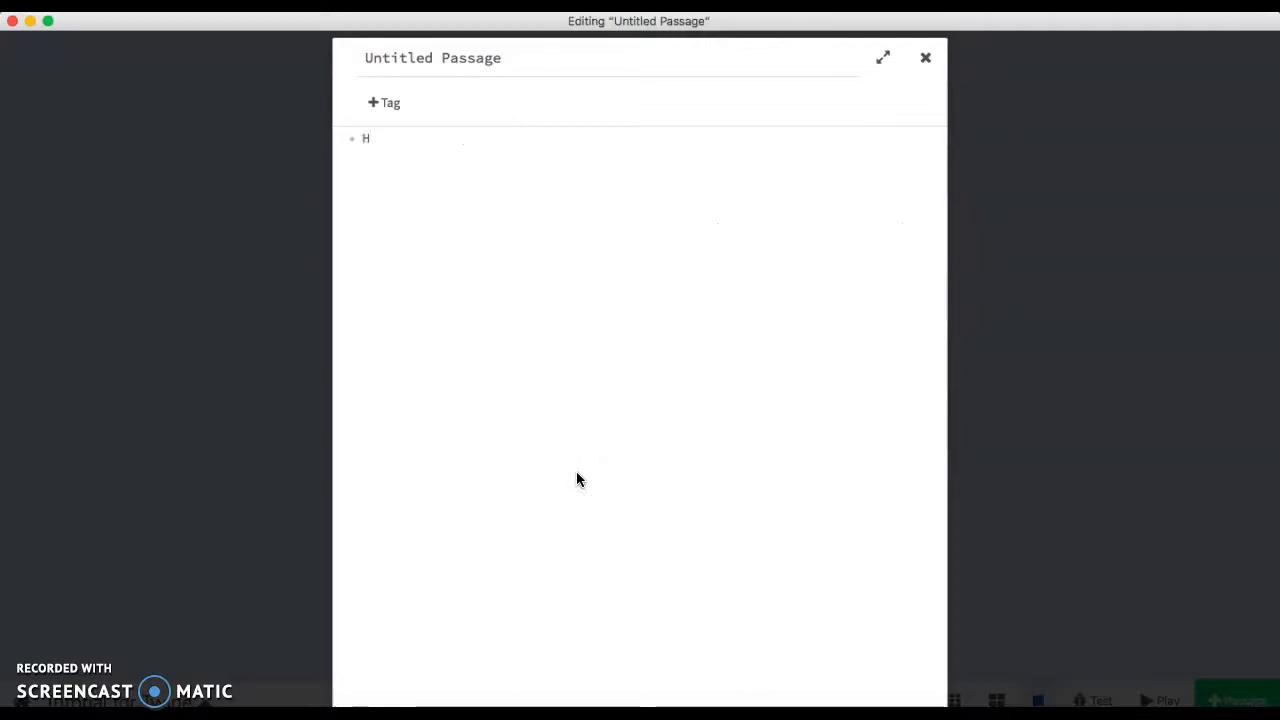
{"action": "key", "text": "BackSpace"}
{"action": "type", "text": "Mary had a little "}
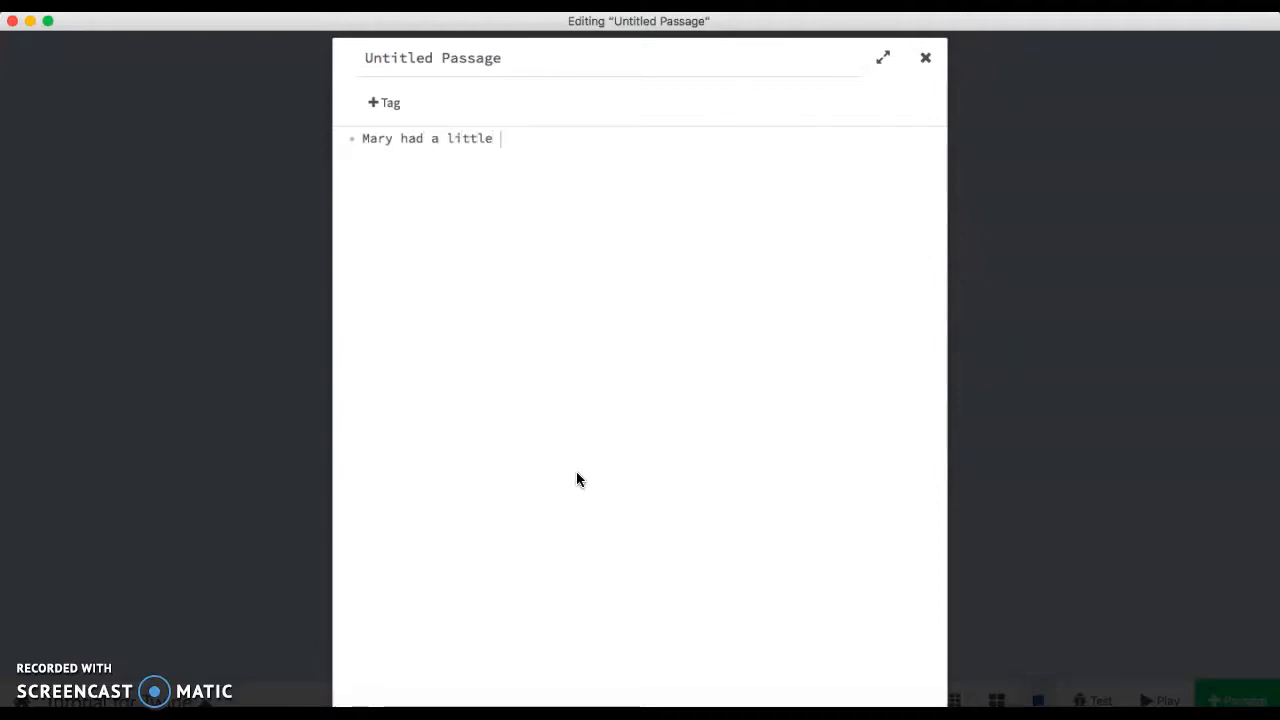
{"action": "type", "text": "lamb. She wanted "}
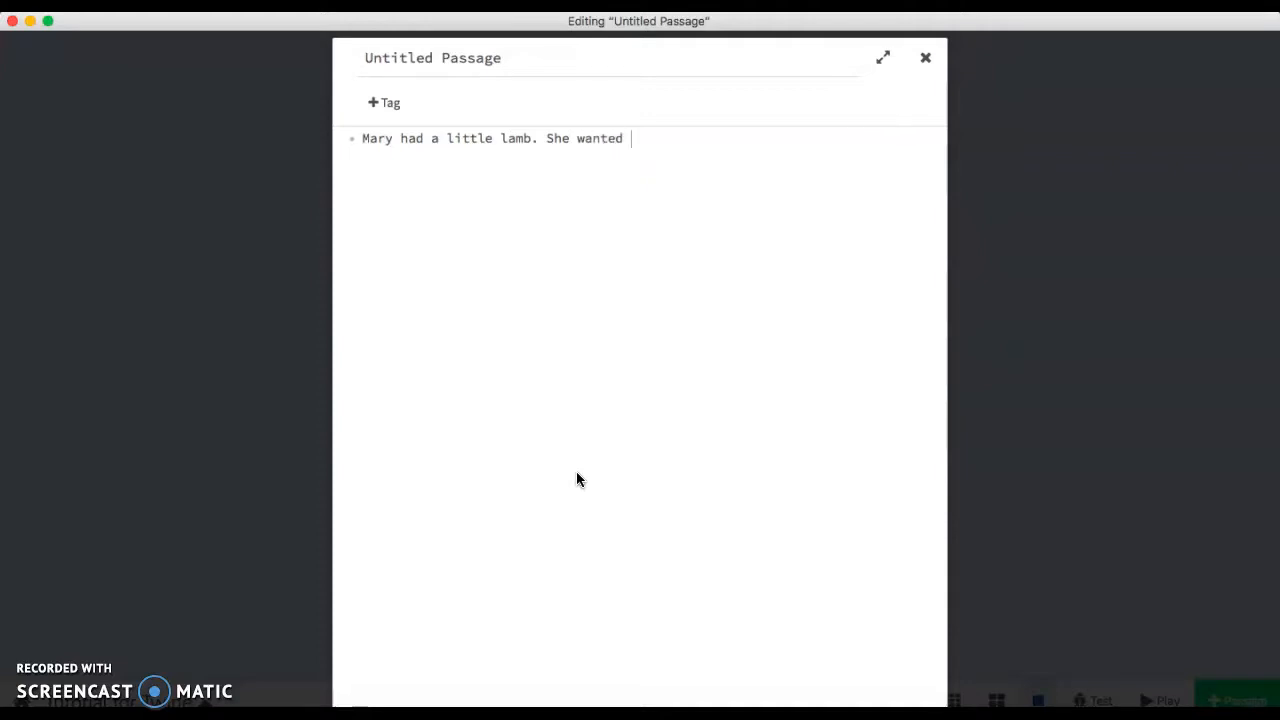
{"action": "type", "text": "to take it t"}
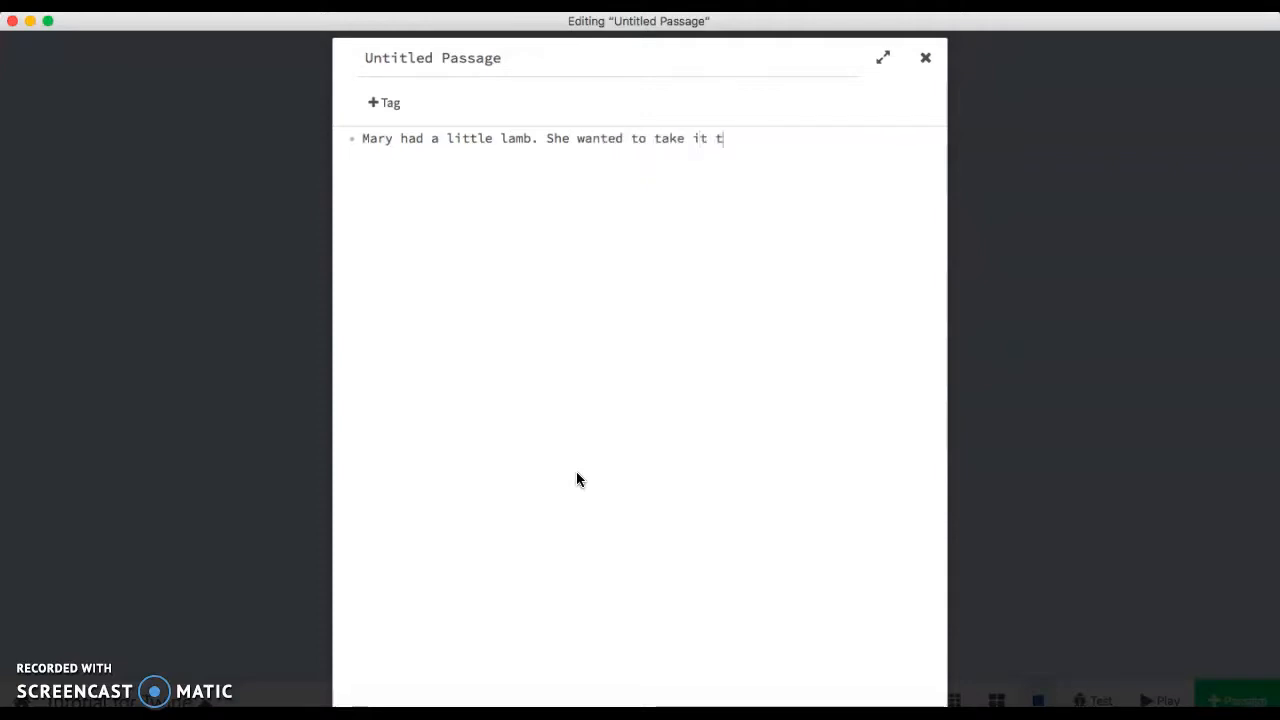
{"action": "type", "text": "o school"}
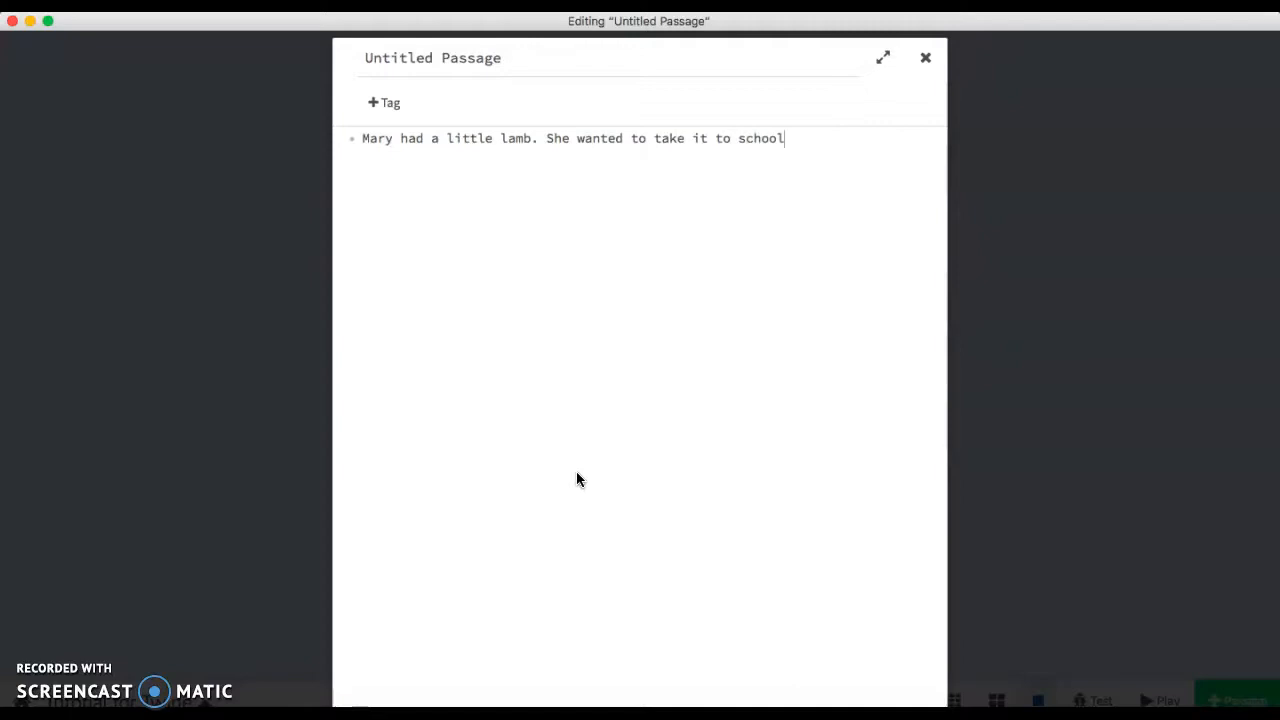
{"action": "type", "text": ", but should she?"}
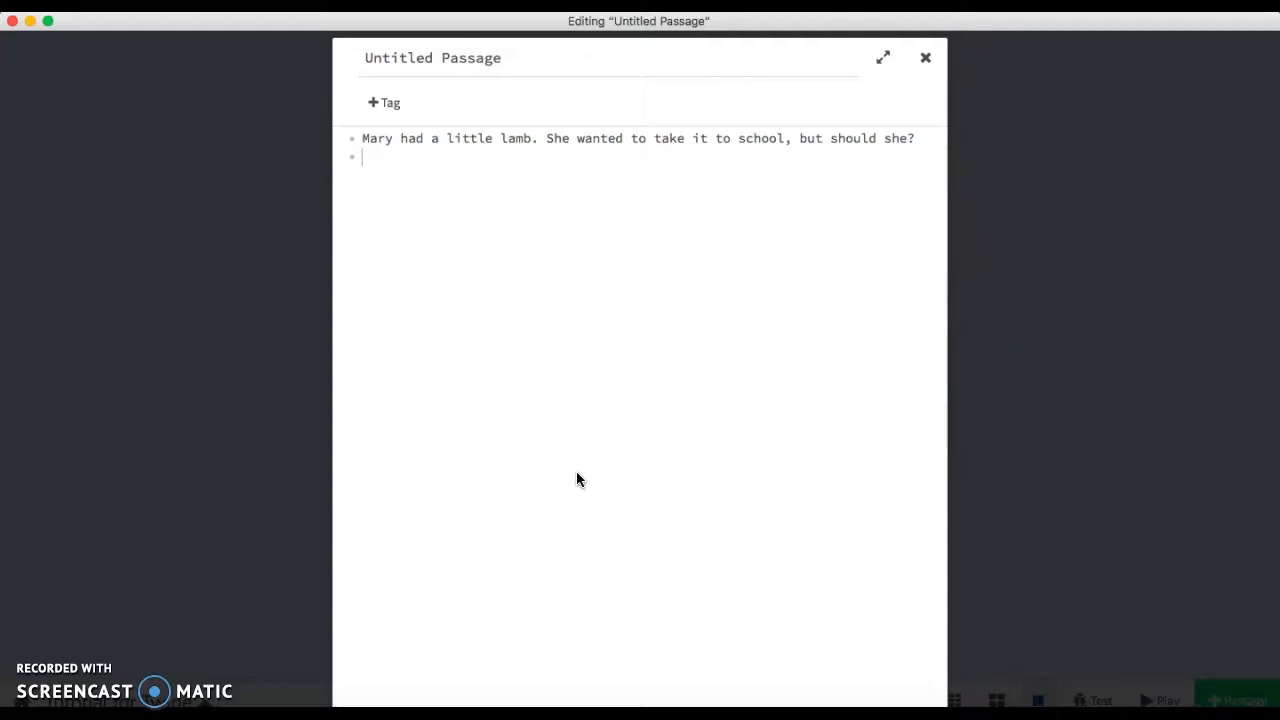
Add a link [[Bring it to school]] on a new line and close the passage editor.
{"action": "type", "text": "[[Bring it to sch"}
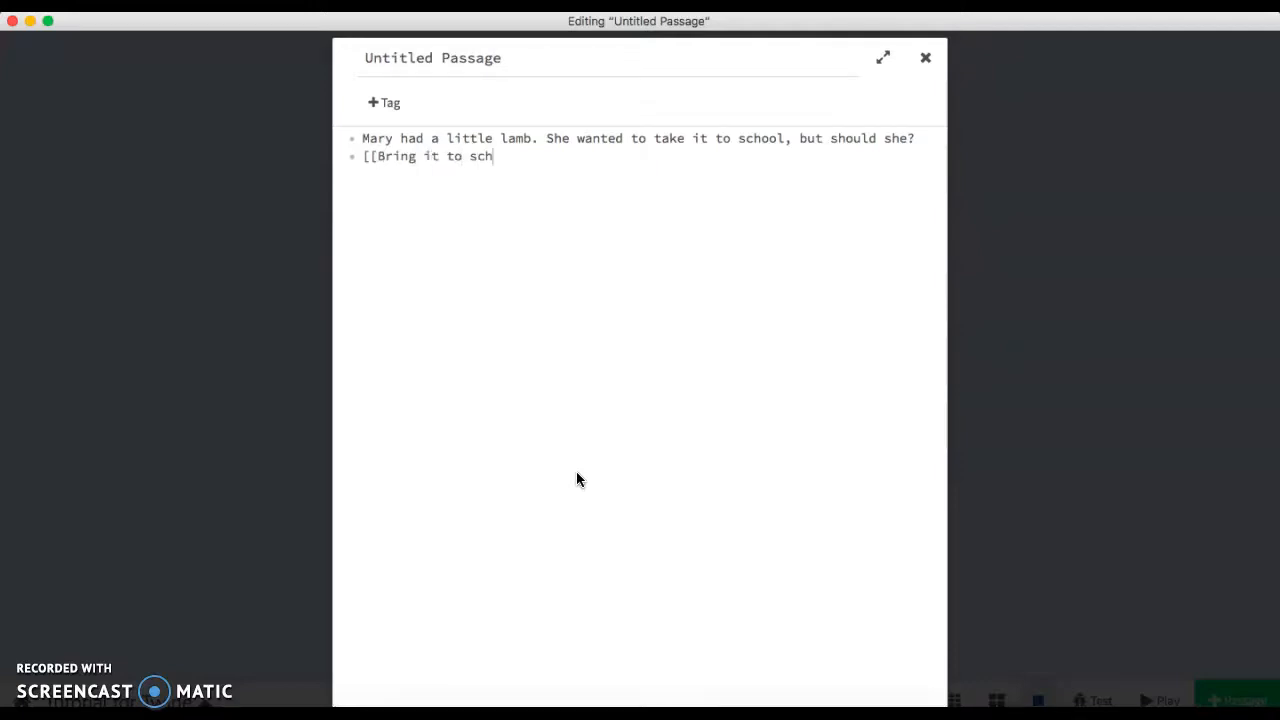
{"action": "type", "text": "ool]]"}
{"action": "left_click", "coordinate": [929, 61]}
Position the new "Bring it to school" passage below and to the right of the starting passage.
{"action": "mouse_move", "coordinate": [580, 485]}
{"action": "left_click_drag", "start_coordinate": [595, 488], "coordinate": [756, 467]}
{"action": "double_click", "coordinate": [756, 467]}
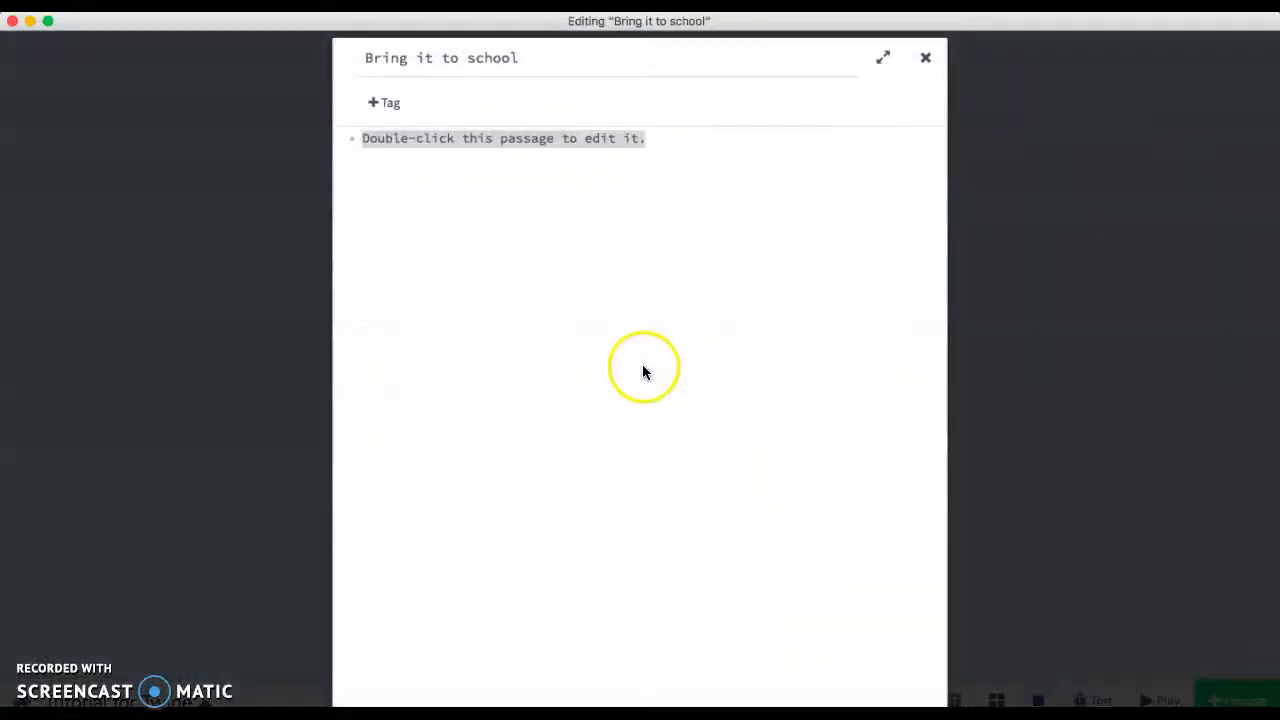
{"action": "left_click", "coordinate": [923, 57]}
{"action": "double_click", "coordinate": [586, 337]}
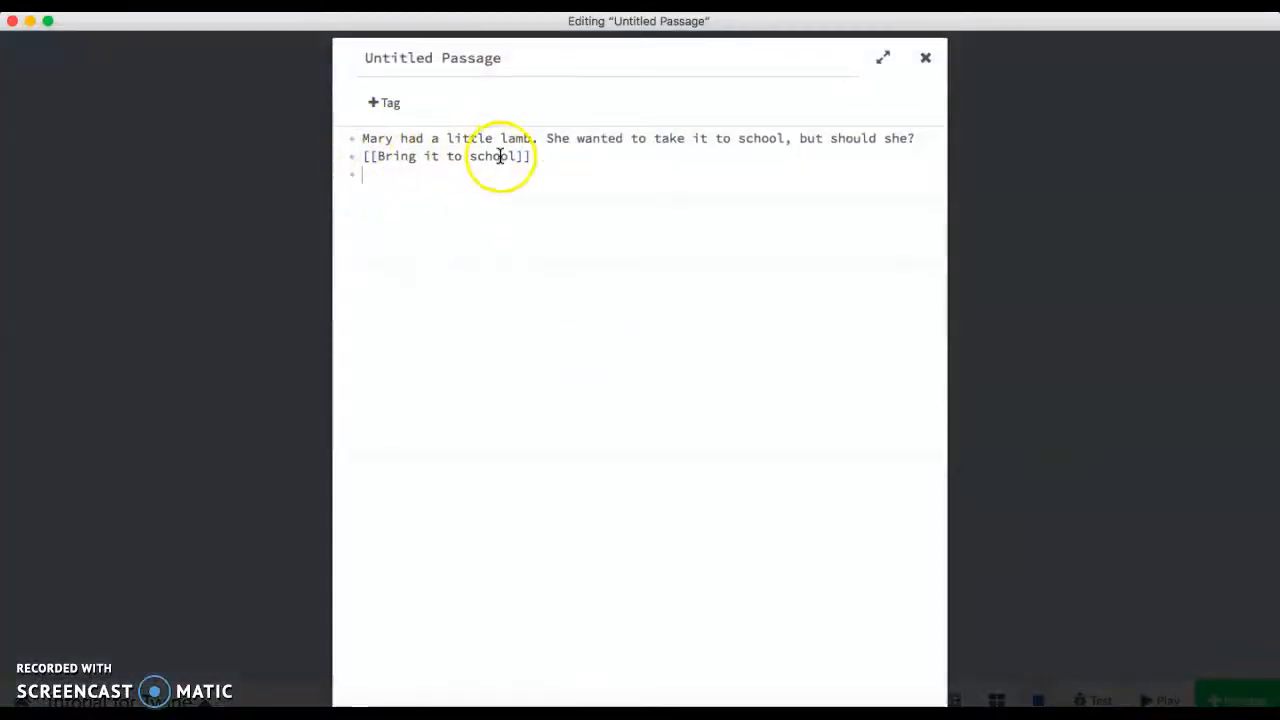
{"action": "left_click", "coordinate": [925, 57]}
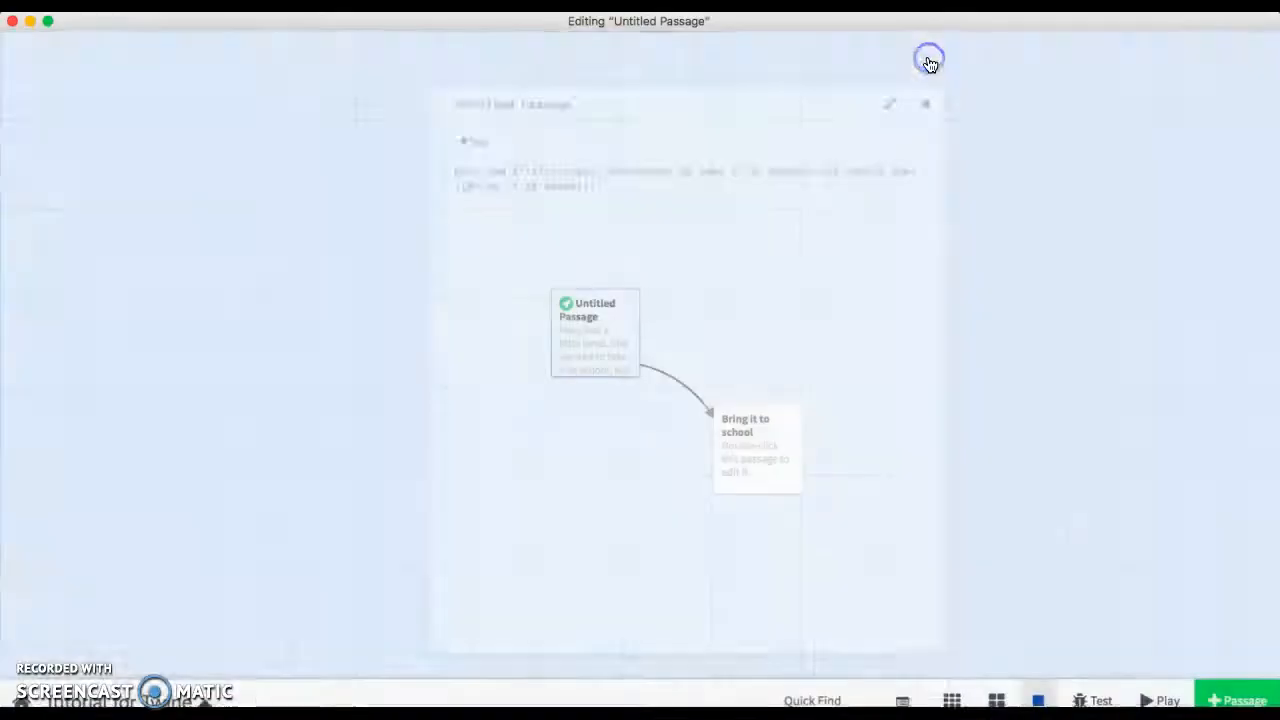
{"action": "left_click_drag", "start_coordinate": [767, 462], "coordinate": [731, 484]}
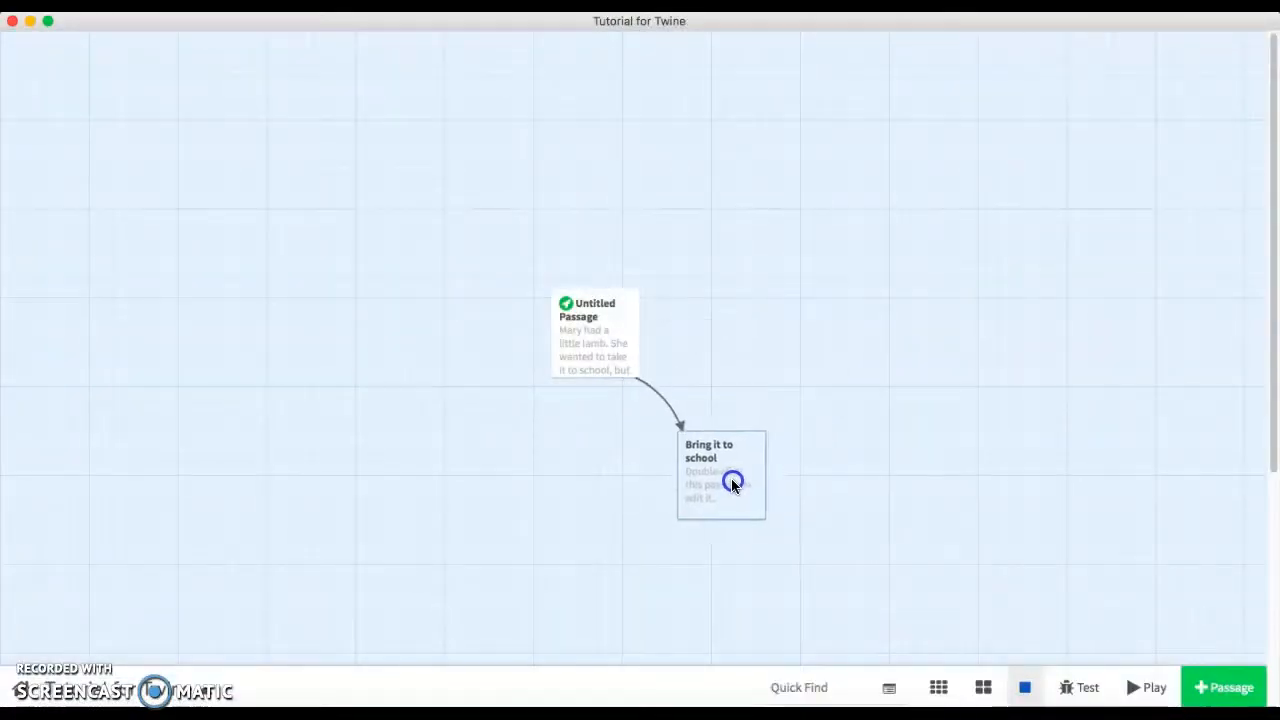
Open the "Bring it to school" passage and replace its placeholder with "Should she dress the lamb in clothes?".
{"action": "double_click", "coordinate": [731, 480]}
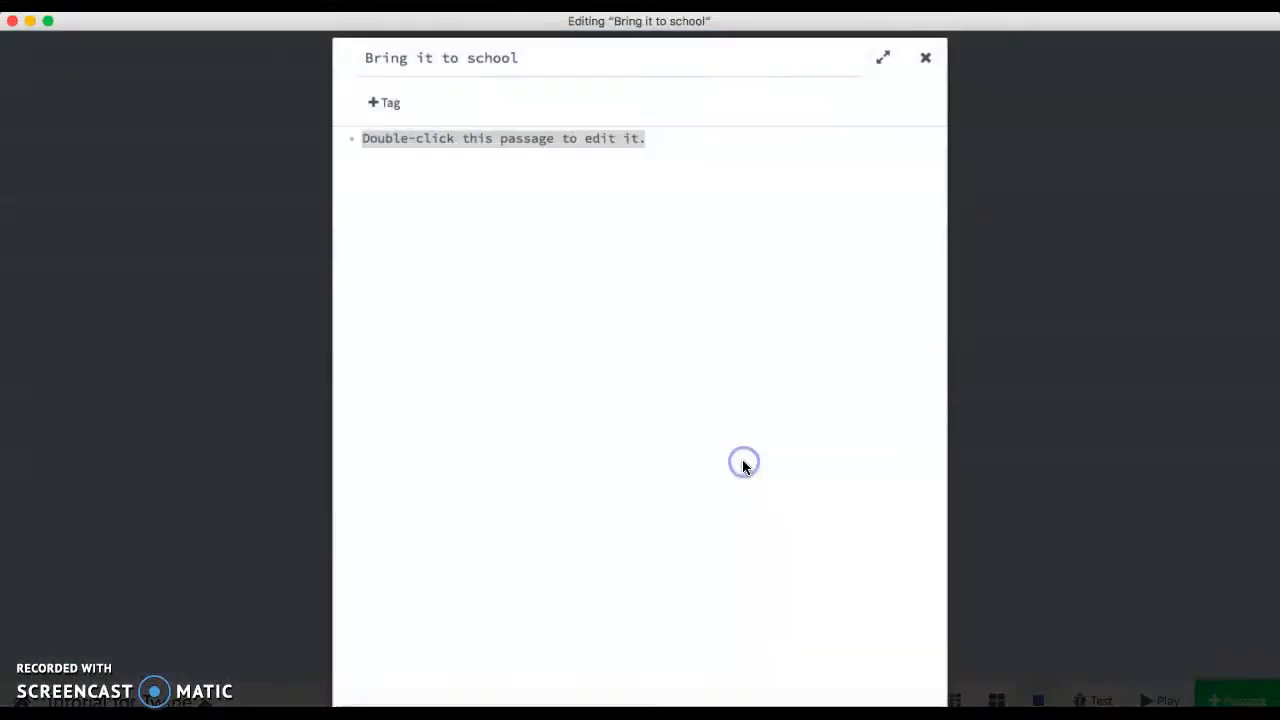
{"action": "left_click", "coordinate": [794, 247]}
{"action": "left_click", "coordinate": [415, 137]}
{"action": "left_click_drag", "start_coordinate": [415, 137], "coordinate": [389, 137]}
{"action": "left_click_drag", "start_coordinate": [672, 154], "coordinate": [287, 125]}
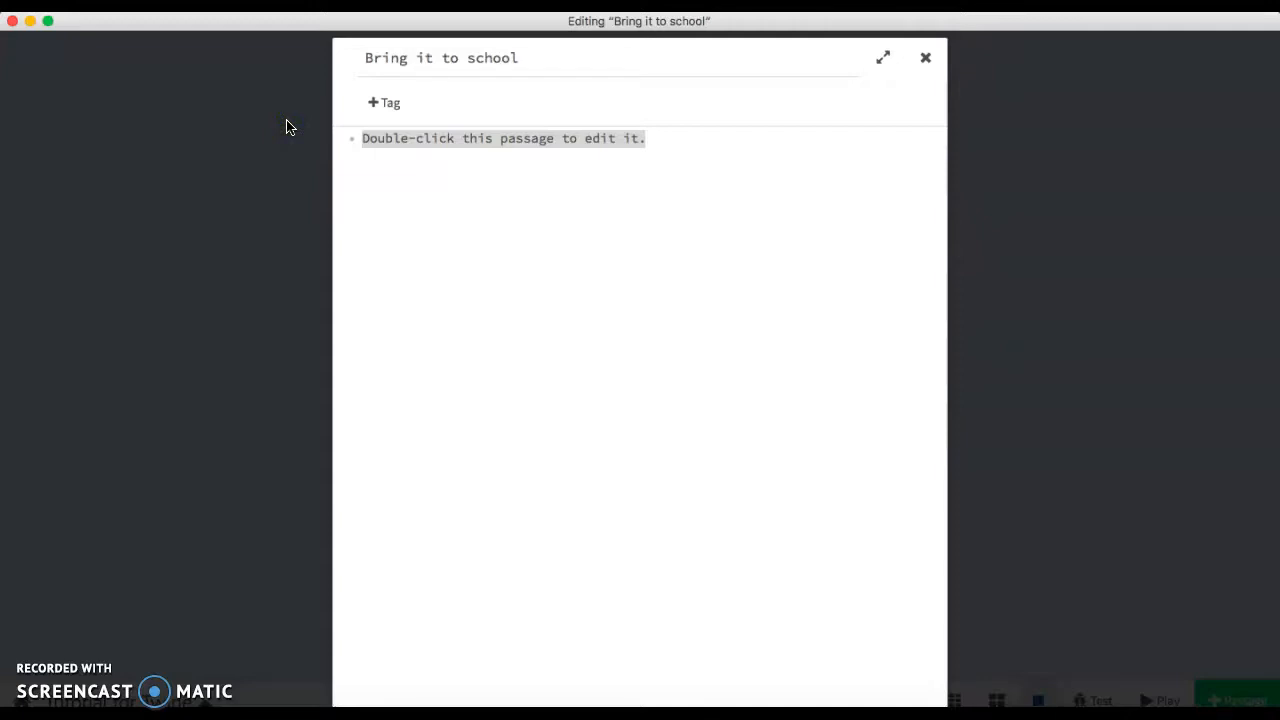
{"action": "type", "text": "Should she dress the lamb"}
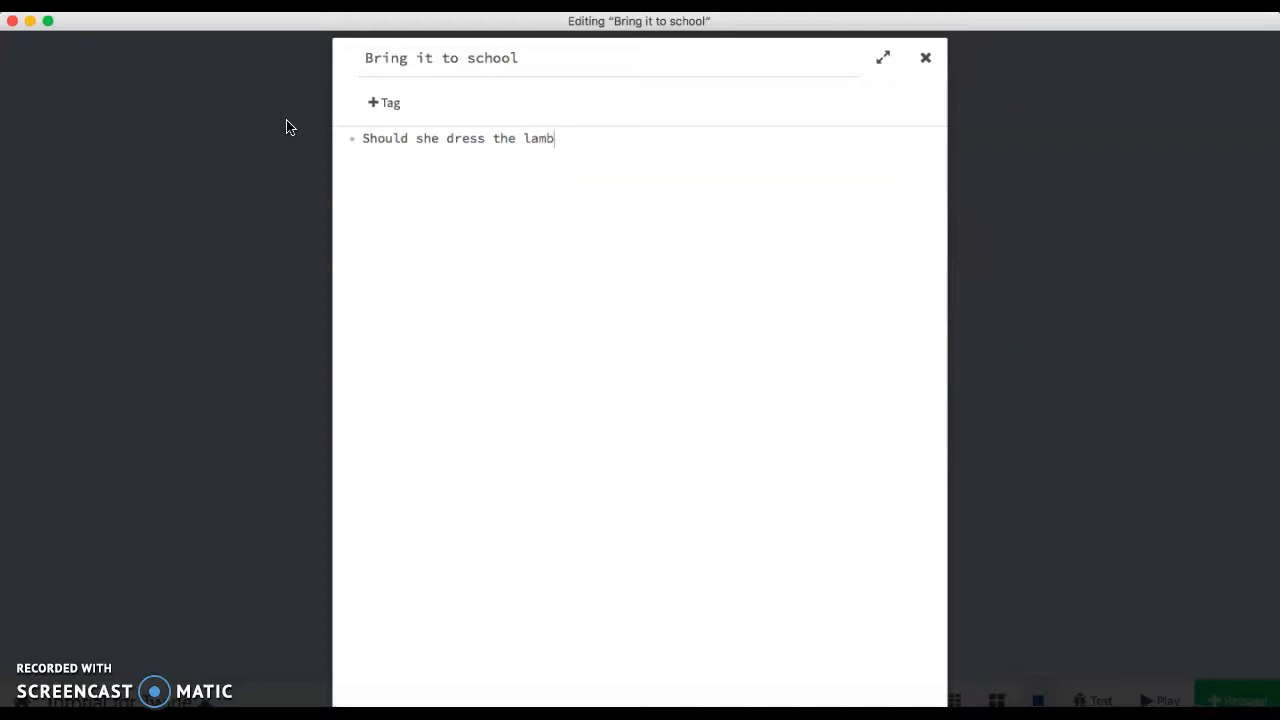
{"action": "type", "text": "lothes? "}
{"action": "type", "text": "[[Yes"}
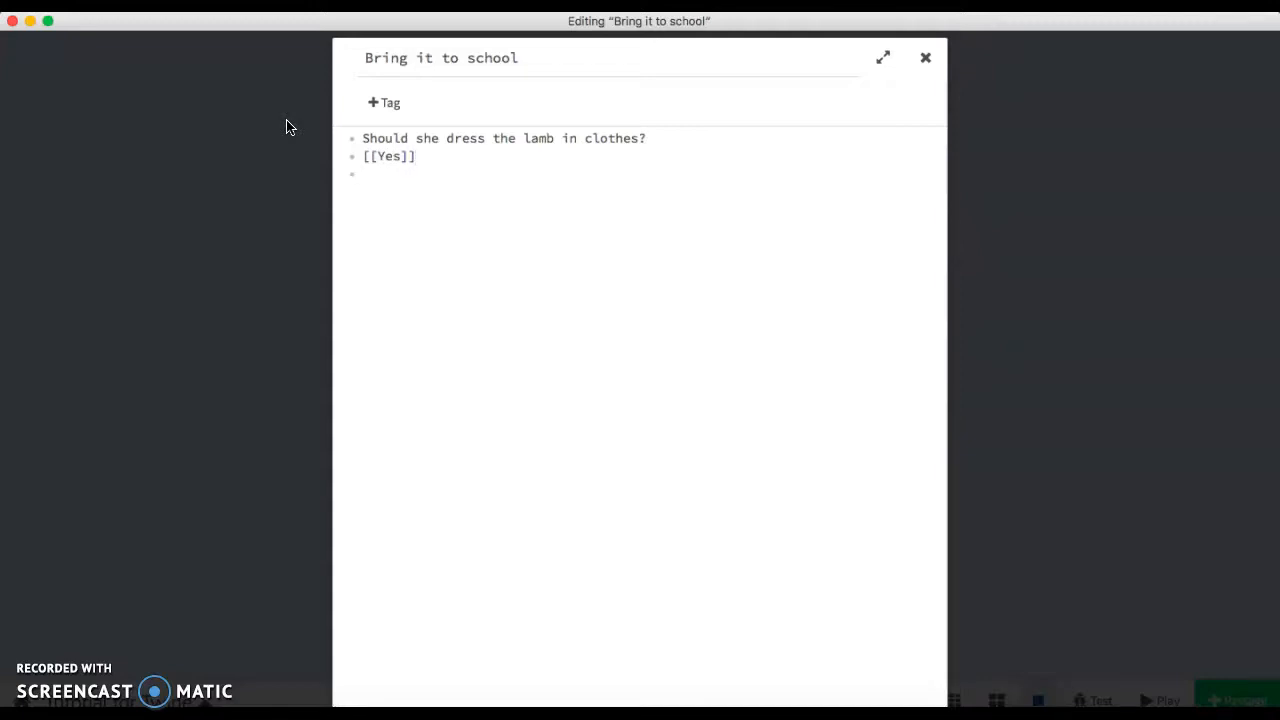
Add two choice links, [[Yes]] and [[NO]], on separate lines and close the editor.
{"action": "type", "text": "N"}
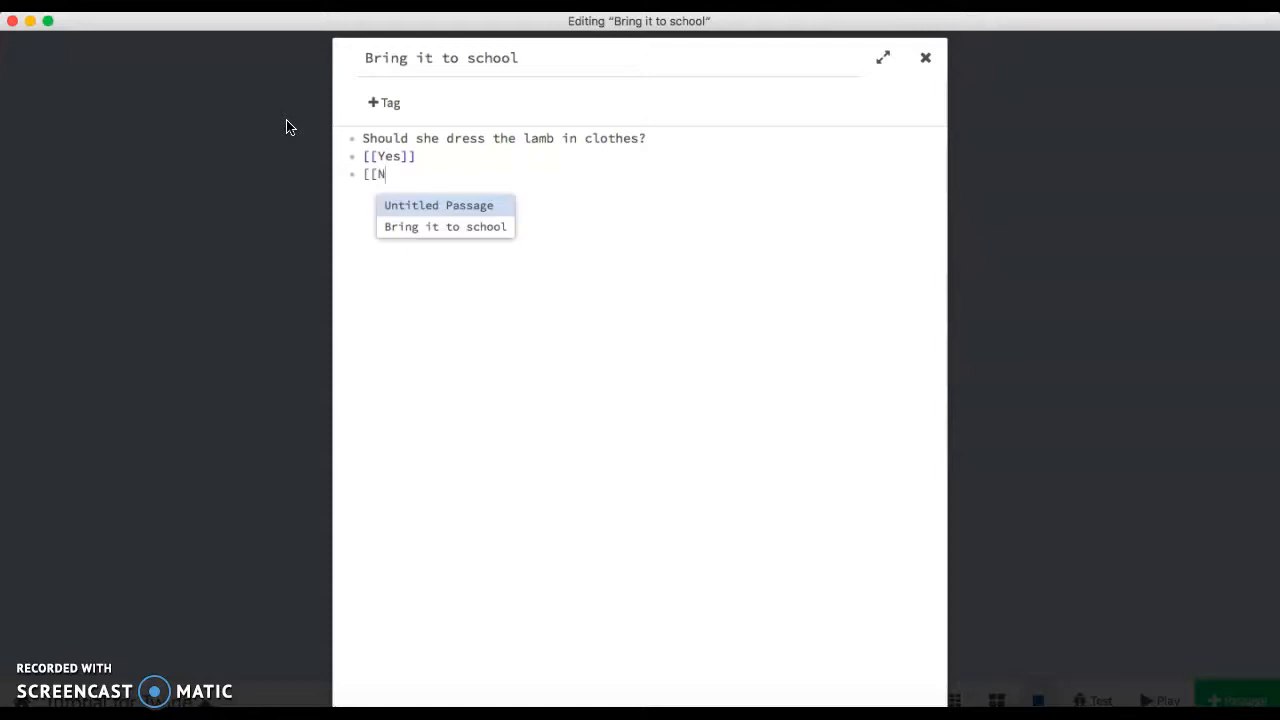
{"action": "type", "text": "O"}
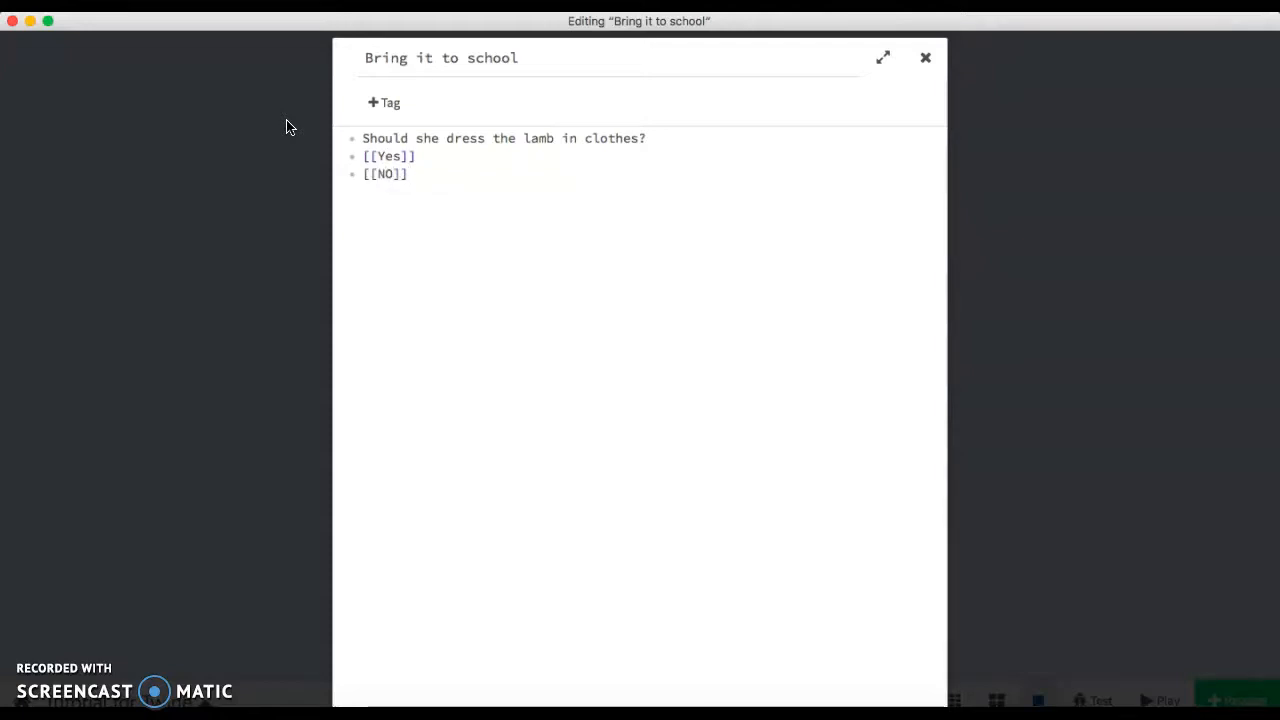
{"action": "left_click", "coordinate": [926, 58]}
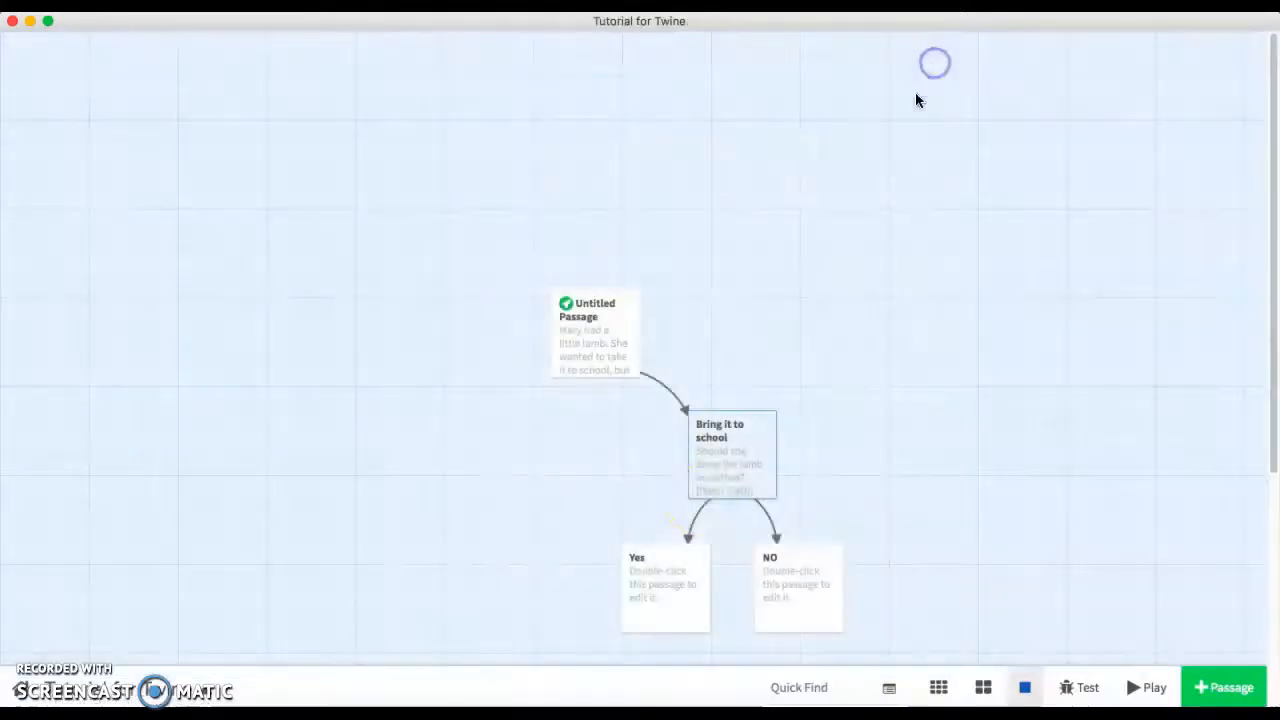
Spread the Yes and NO passages apart, Yes to the lower left and NO to the lower right.
{"action": "scroll", "coordinate": [932, 515], "scroll_direction": "down", "scroll_amount": 2}
{"action": "scroll", "coordinate": [932, 515], "scroll_direction": "right", "scroll_amount": 2}
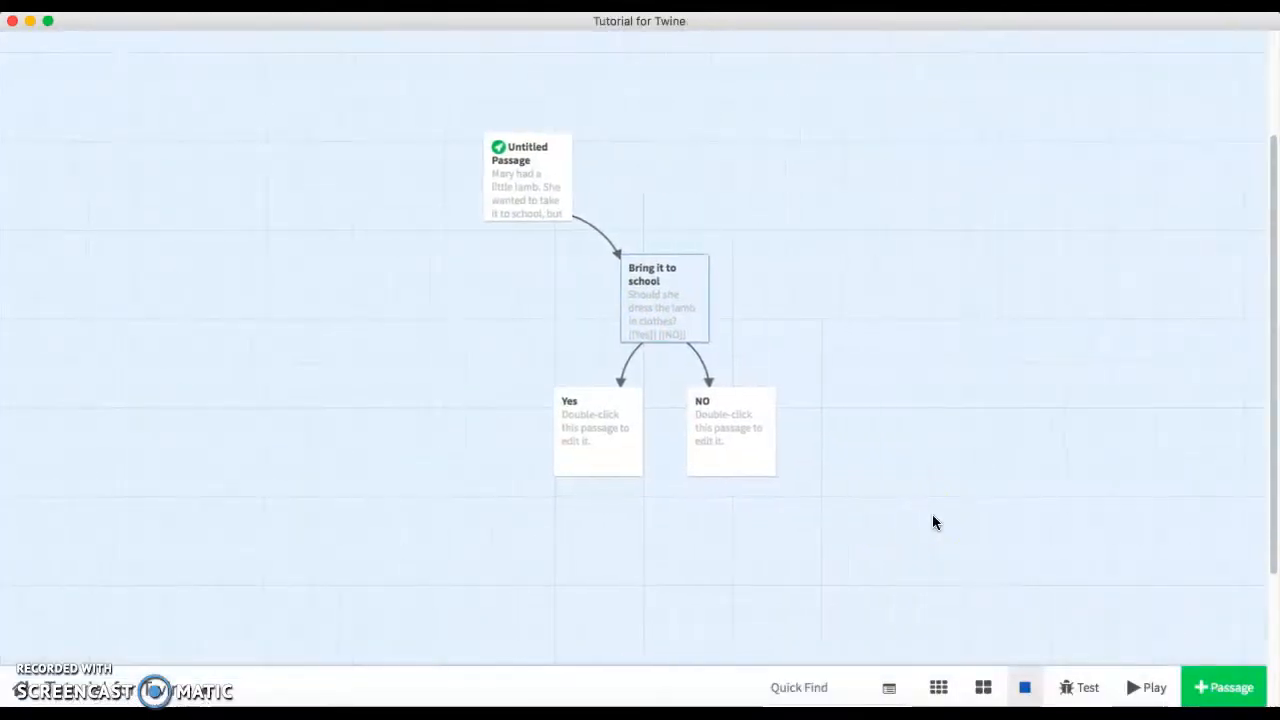
{"action": "left_click_drag", "start_coordinate": [571, 418], "coordinate": [466, 467]}
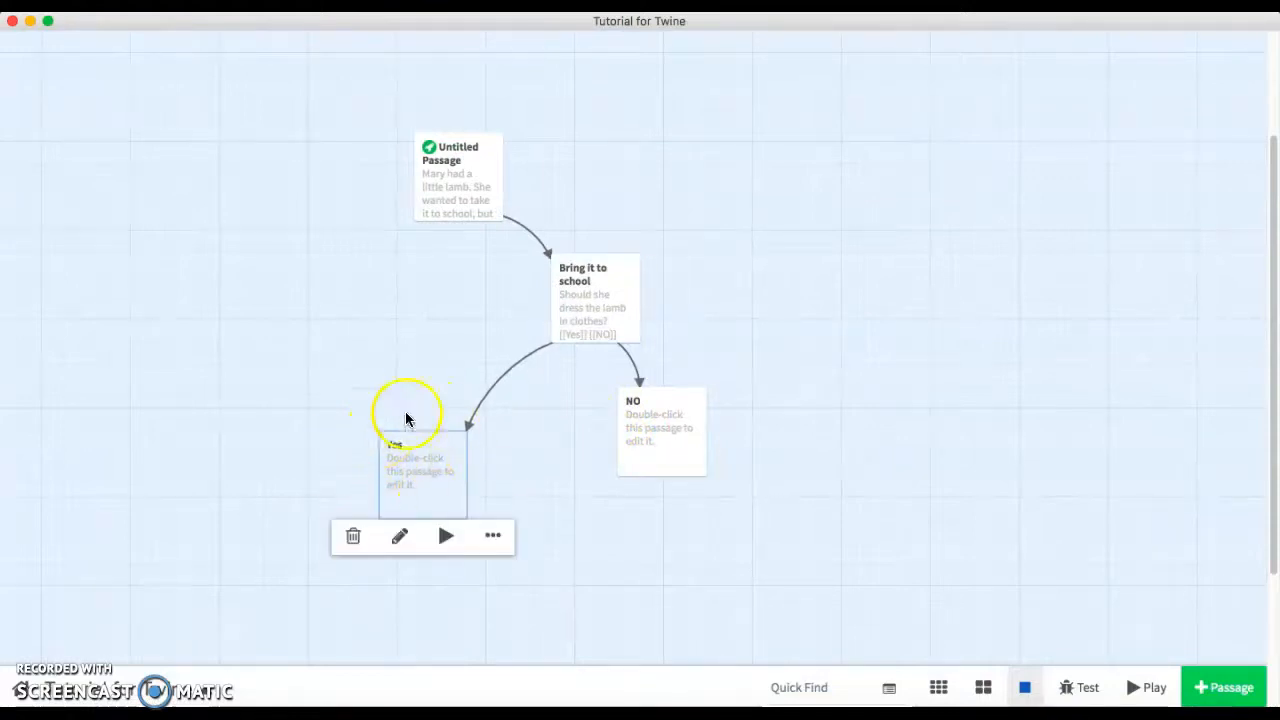
{"action": "left_click_drag", "start_coordinate": [676, 440], "coordinate": [798, 462]}
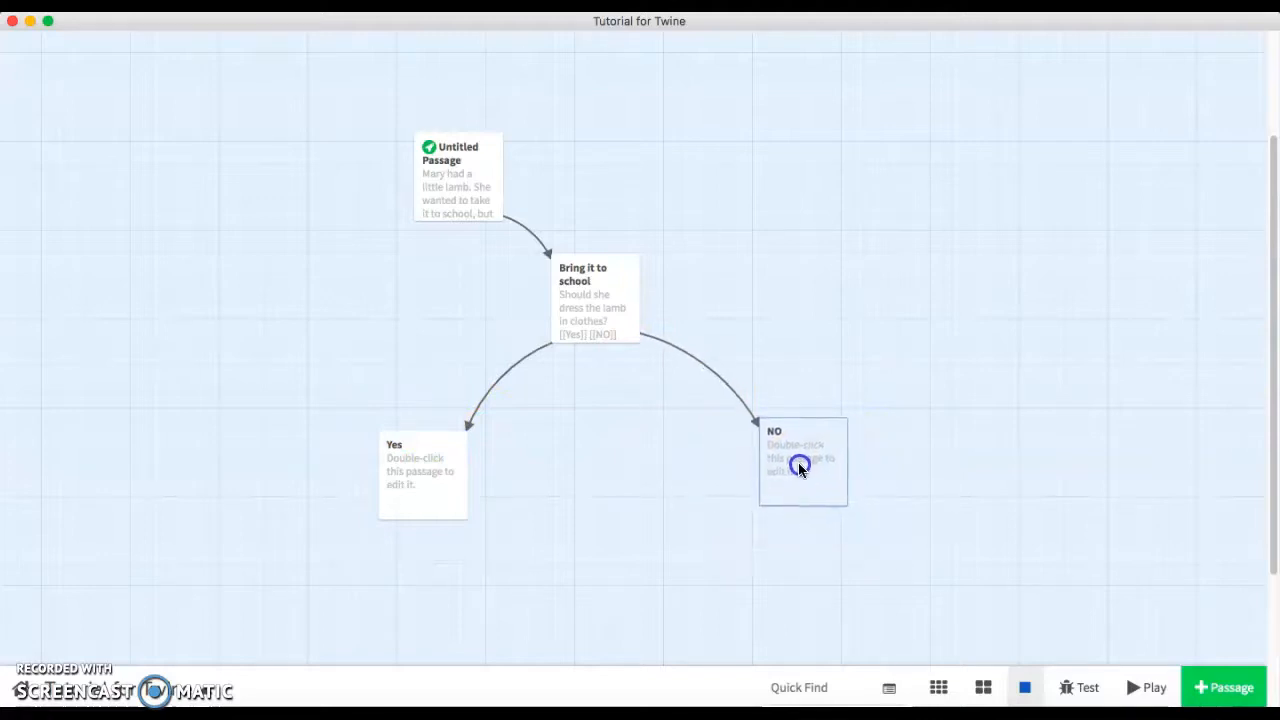
{"action": "double_click", "coordinate": [421, 474]}
{"action": "left_click_drag", "start_coordinate": [688, 151], "coordinate": [556, 146]}
{"action": "left_click", "coordinate": [927, 56]}
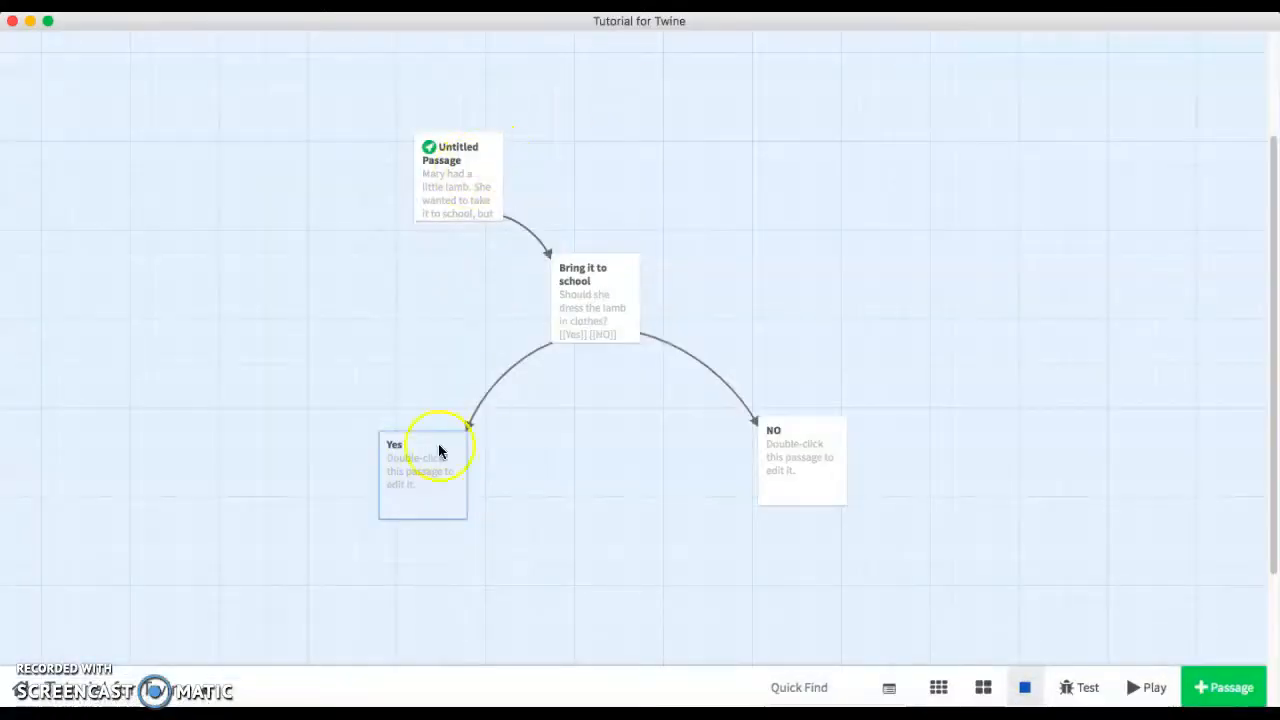
Open the Yes passage and replace its placeholder with the link [[NO]], then close the editor.
{"action": "mouse_move", "coordinate": [426, 473]}
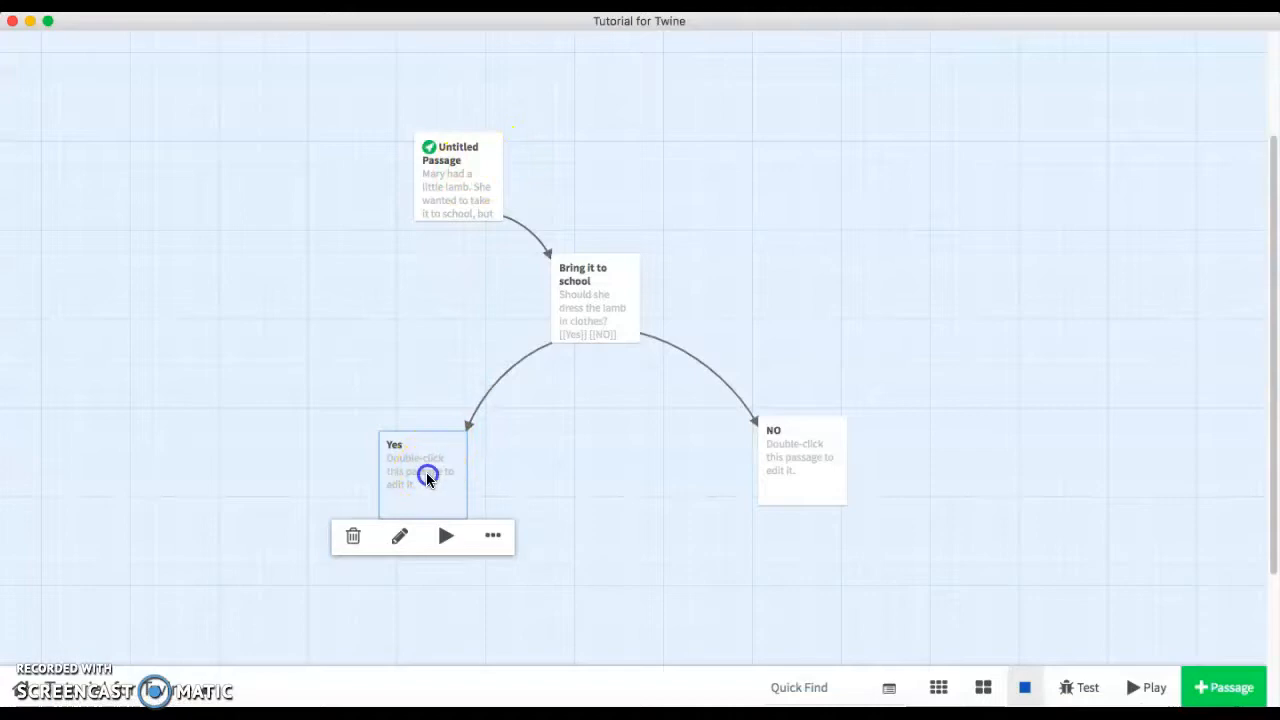
{"action": "double_click", "coordinate": [426, 478]}
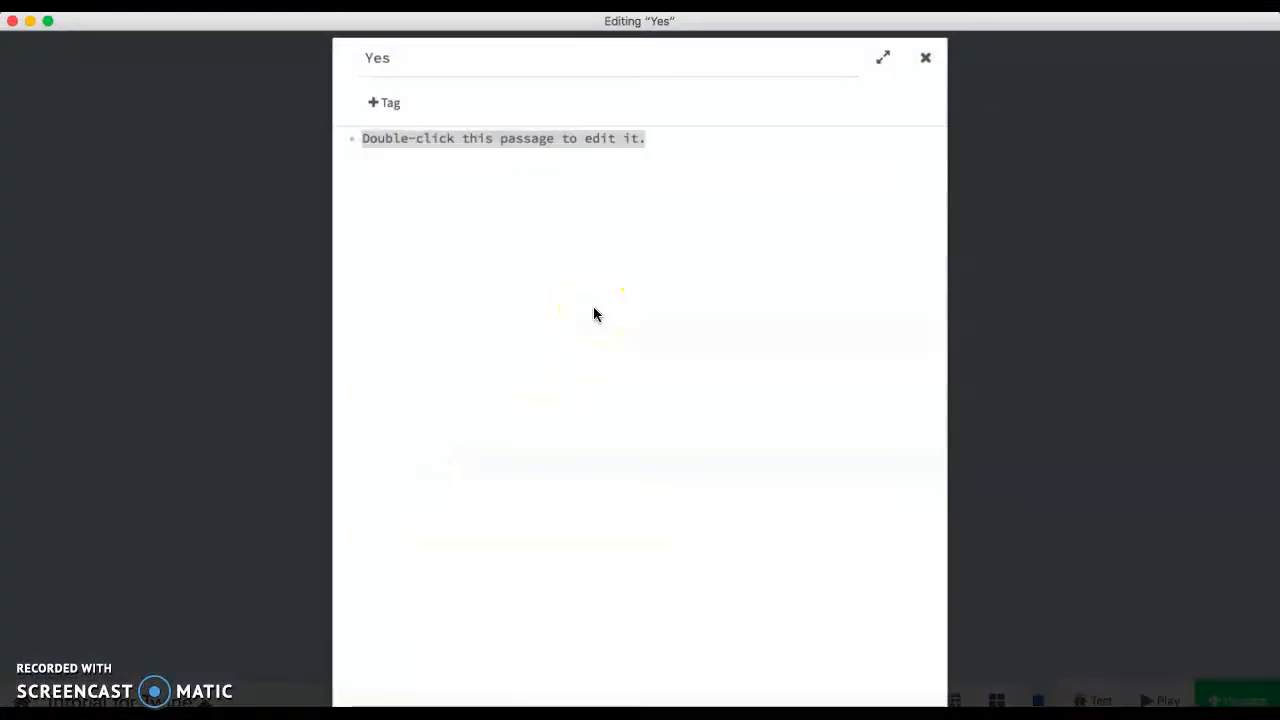
{"action": "type", "text": "[["}
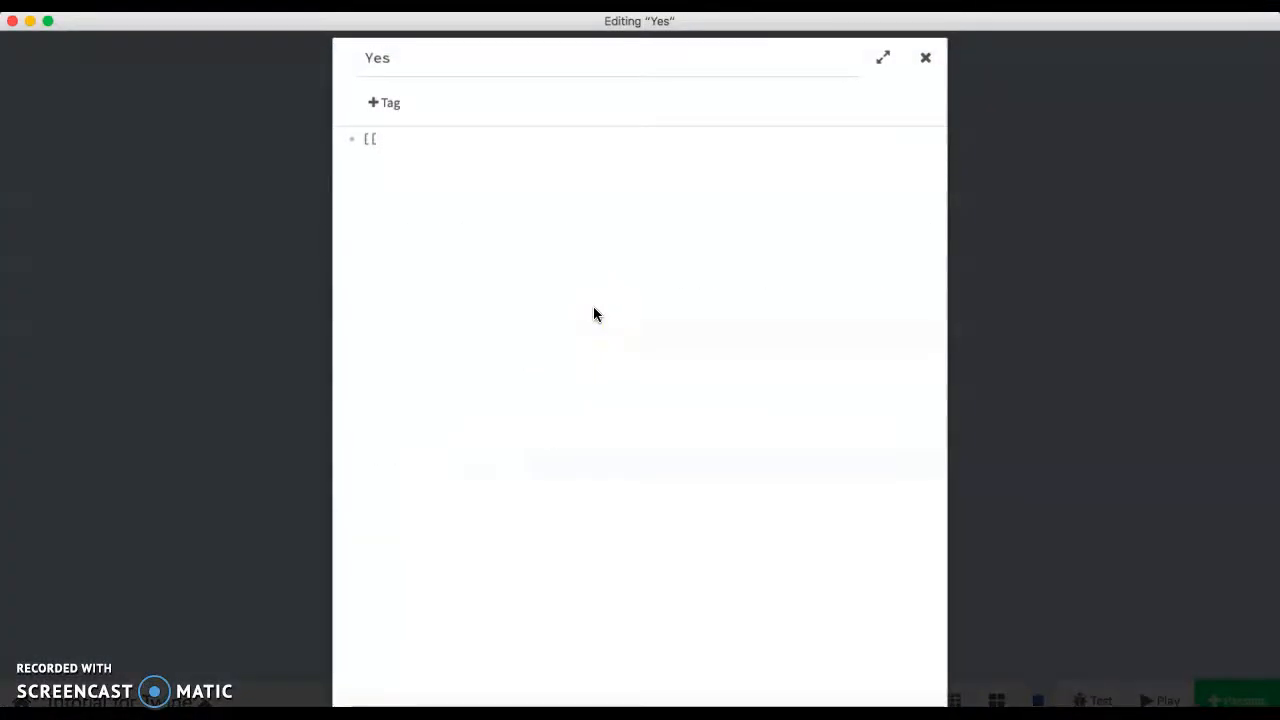
{"action": "type", "text": "NO"}
{"action": "key", "text": "BackSpace"}
{"action": "type", "text": "O"}
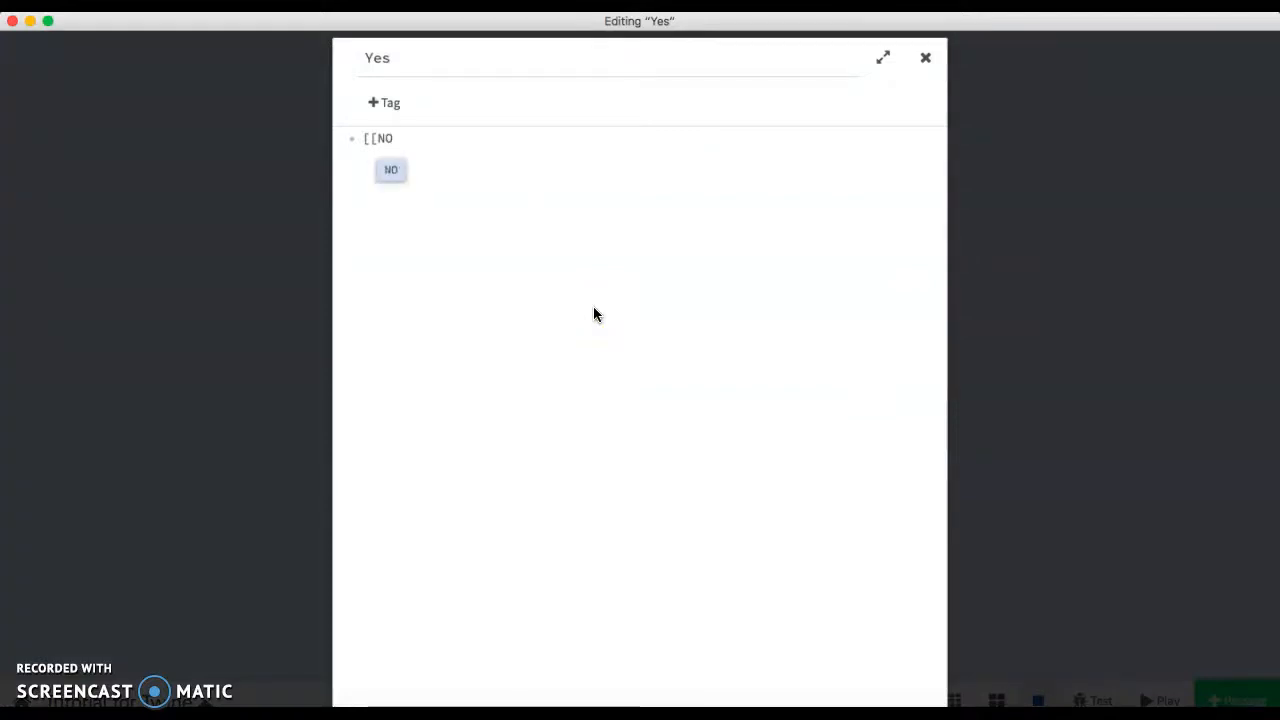
{"action": "key", "text": "Return"}
{"action": "key", "text": "Return"}
{"action": "left_click", "coordinate": [925, 58]}
Move the Yes passage further to the left and nudge the NO passage slightly down.
{"action": "left_click", "coordinate": [414, 503]}
{"action": "left_click_drag", "start_coordinate": [414, 503], "coordinate": [363, 524]}
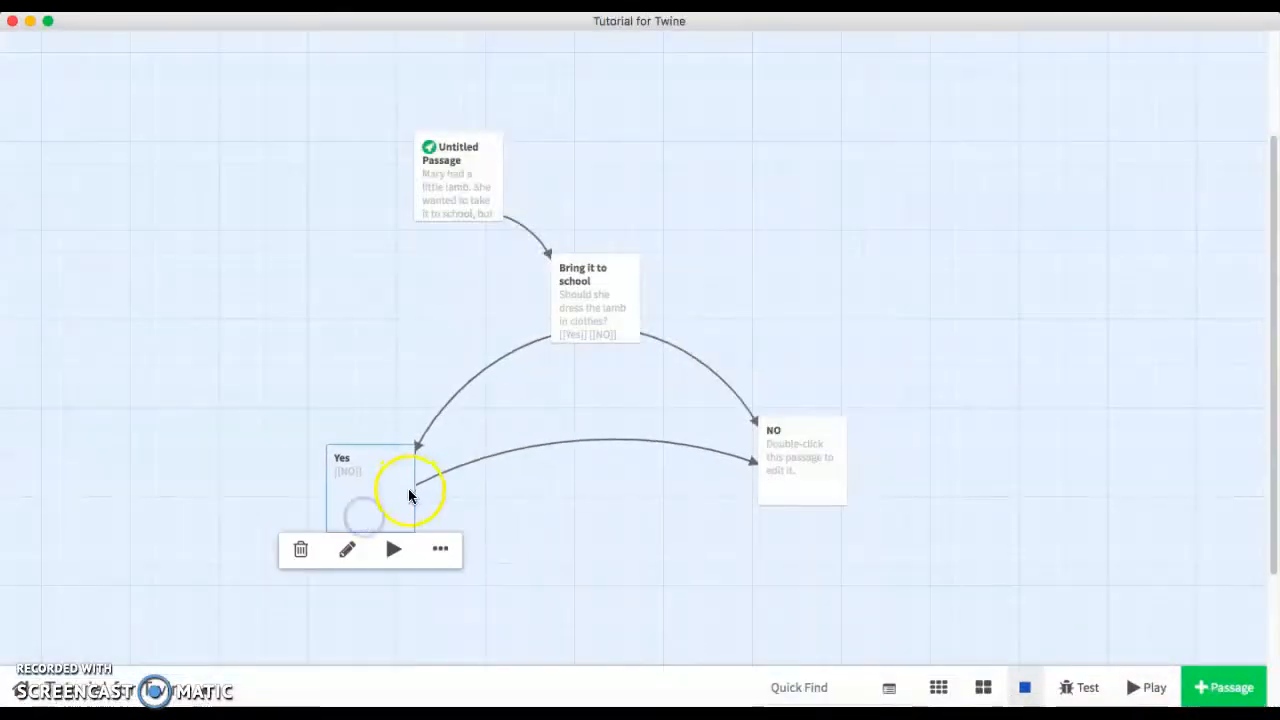
{"action": "mouse_move", "coordinate": [796, 469]}
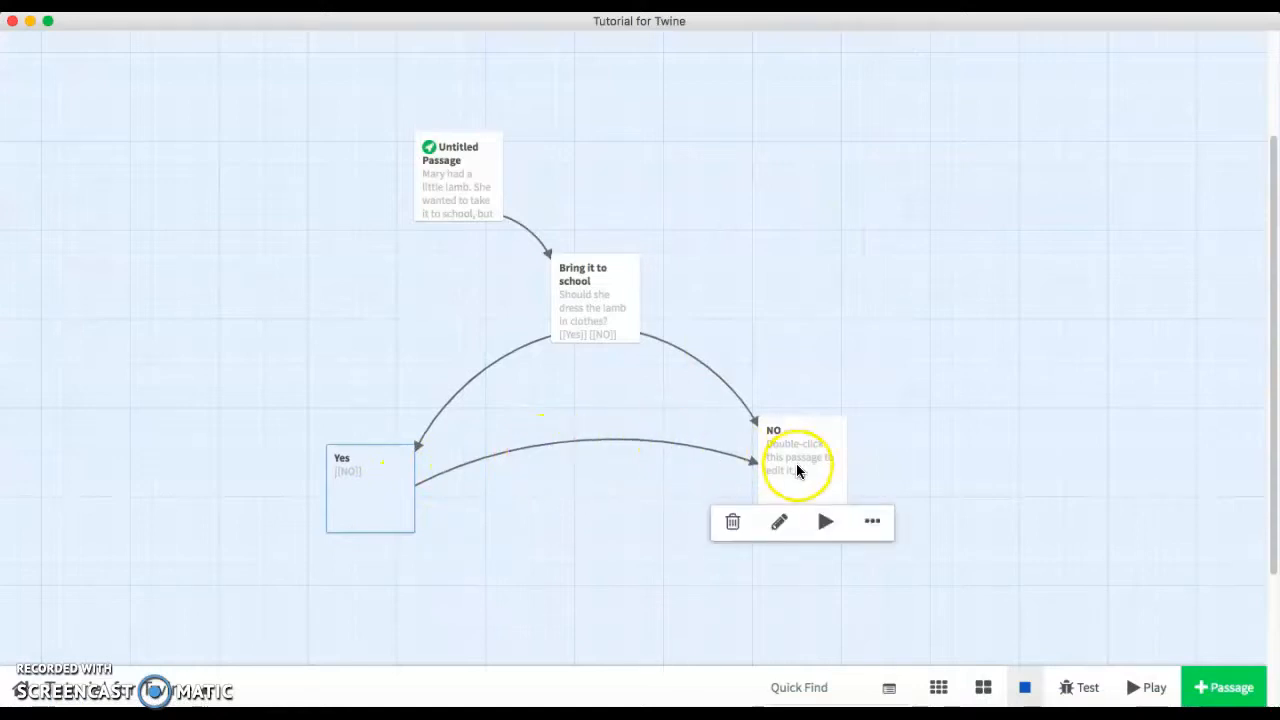
{"action": "left_click_drag", "start_coordinate": [797, 470], "coordinate": [803, 477]}
{"action": "mouse_move", "coordinate": [789, 527]}
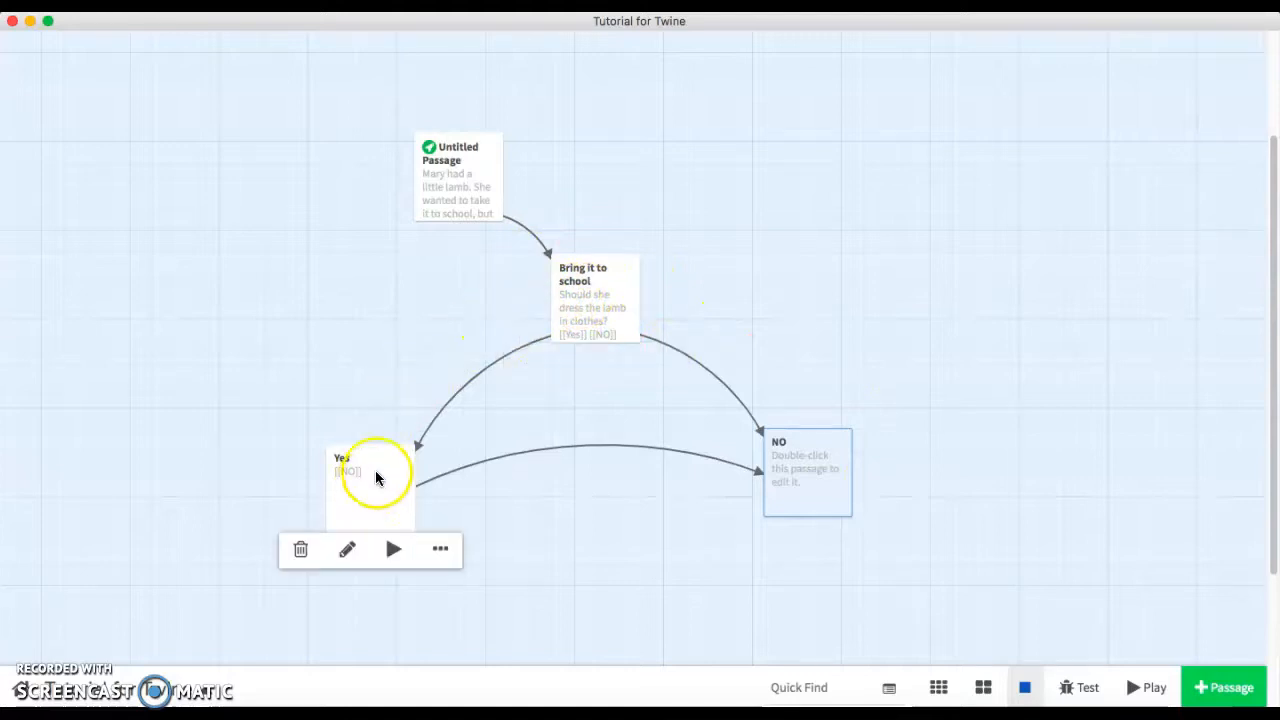
{"action": "scroll", "coordinate": [800, 485], "scroll_direction": "down", "scroll_amount": 5}
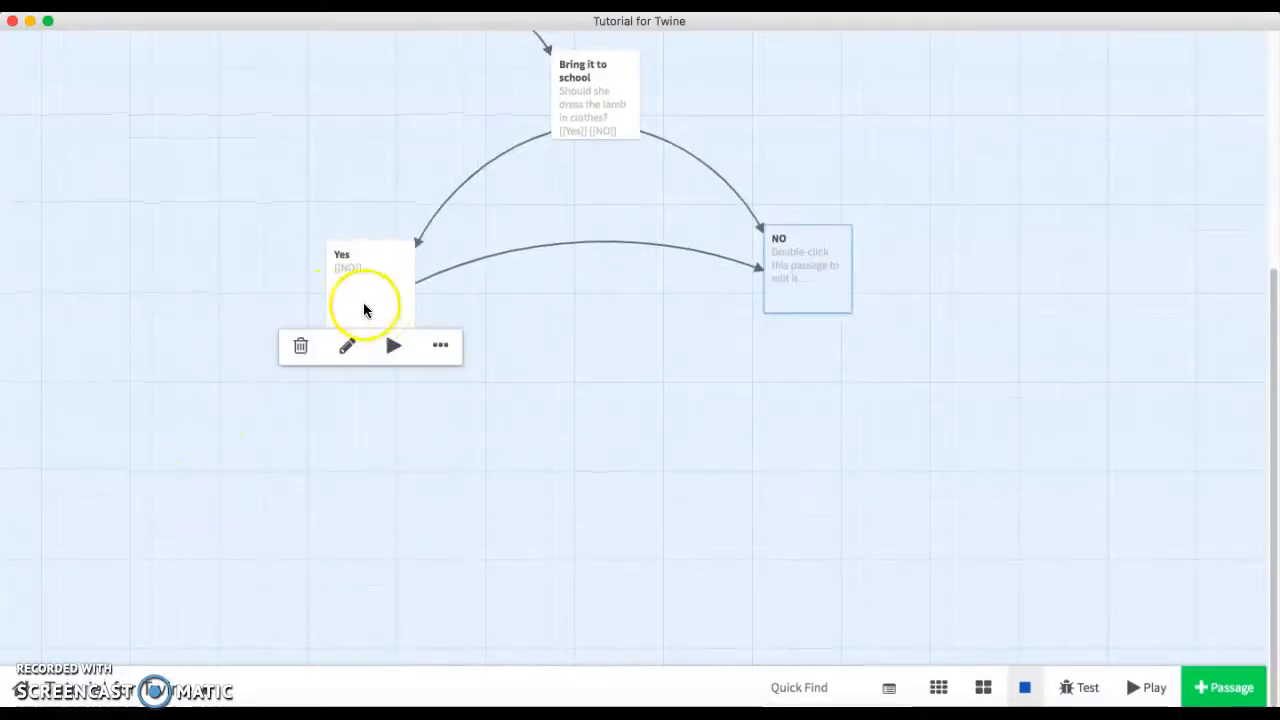
{"action": "scroll", "coordinate": [888, 490], "scroll_direction": "up", "scroll_amount": 5}
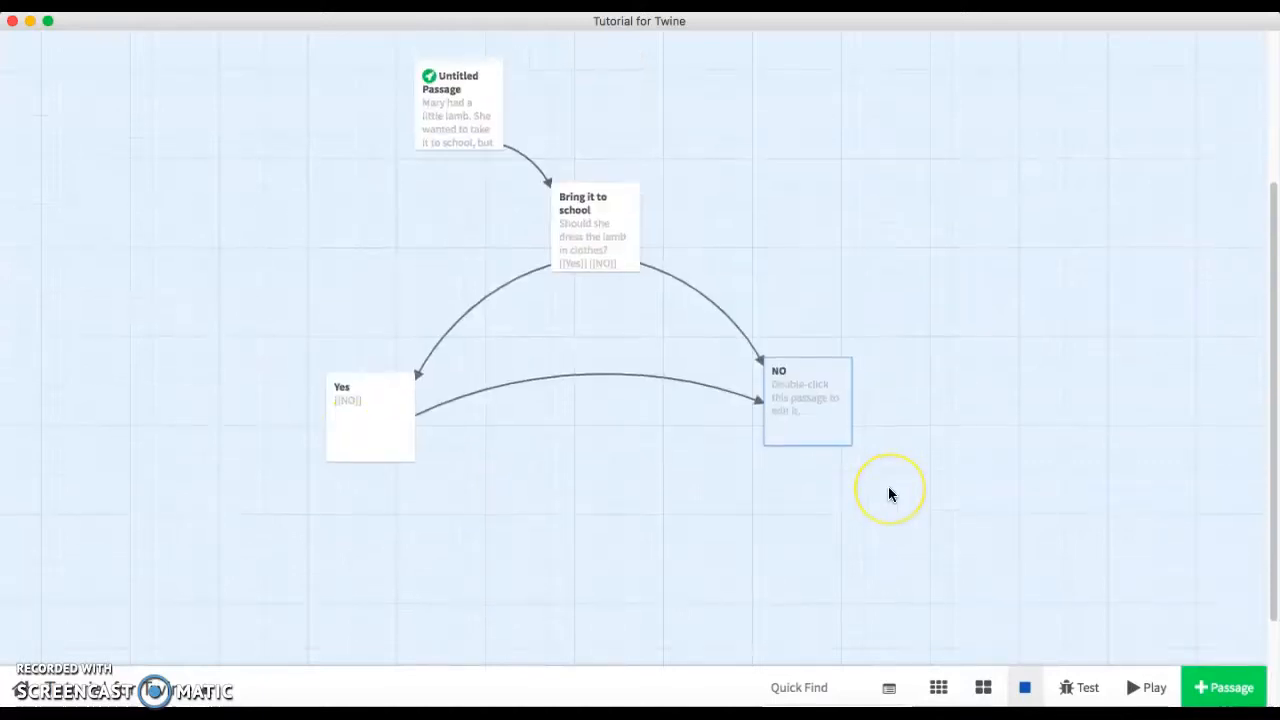
{"action": "scroll", "coordinate": [890, 494], "scroll_direction": "down", "scroll_amount": 3}
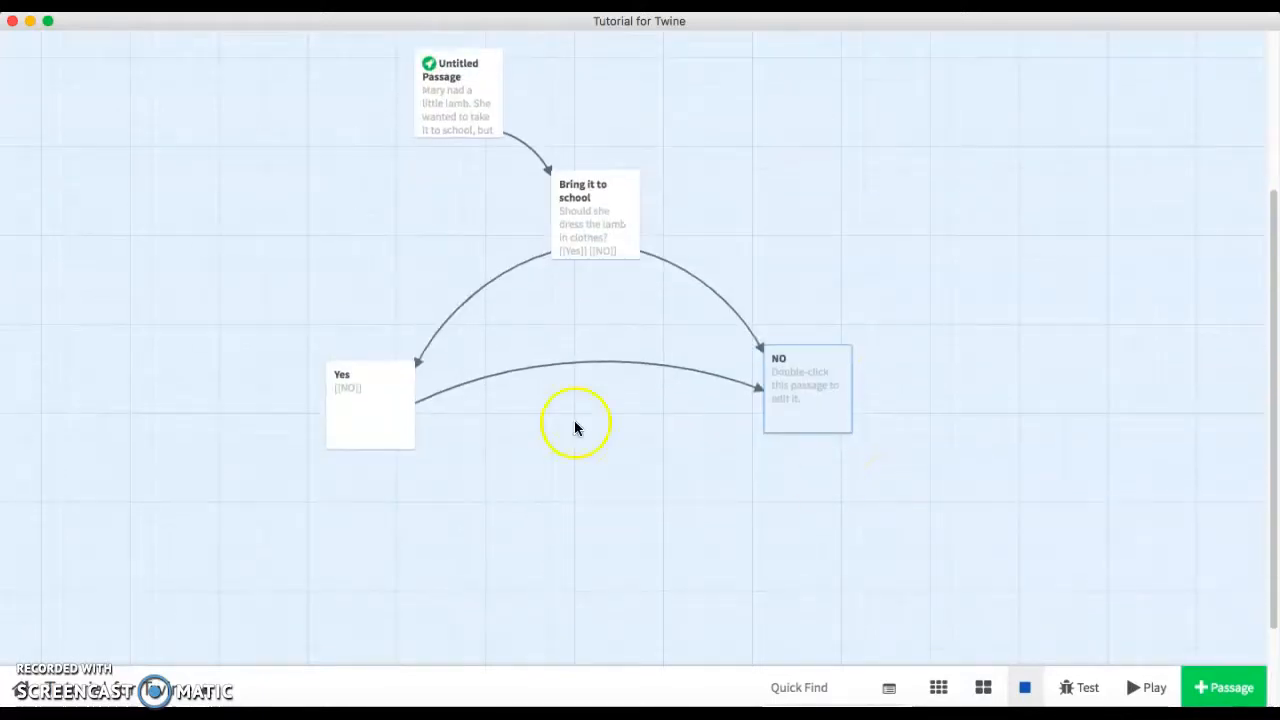
{"action": "scroll", "coordinate": [460, 495], "scroll_direction": "up", "scroll_amount": 1}
{"action": "scroll", "coordinate": [460, 496], "scroll_direction": "down", "scroll_amount": 1}
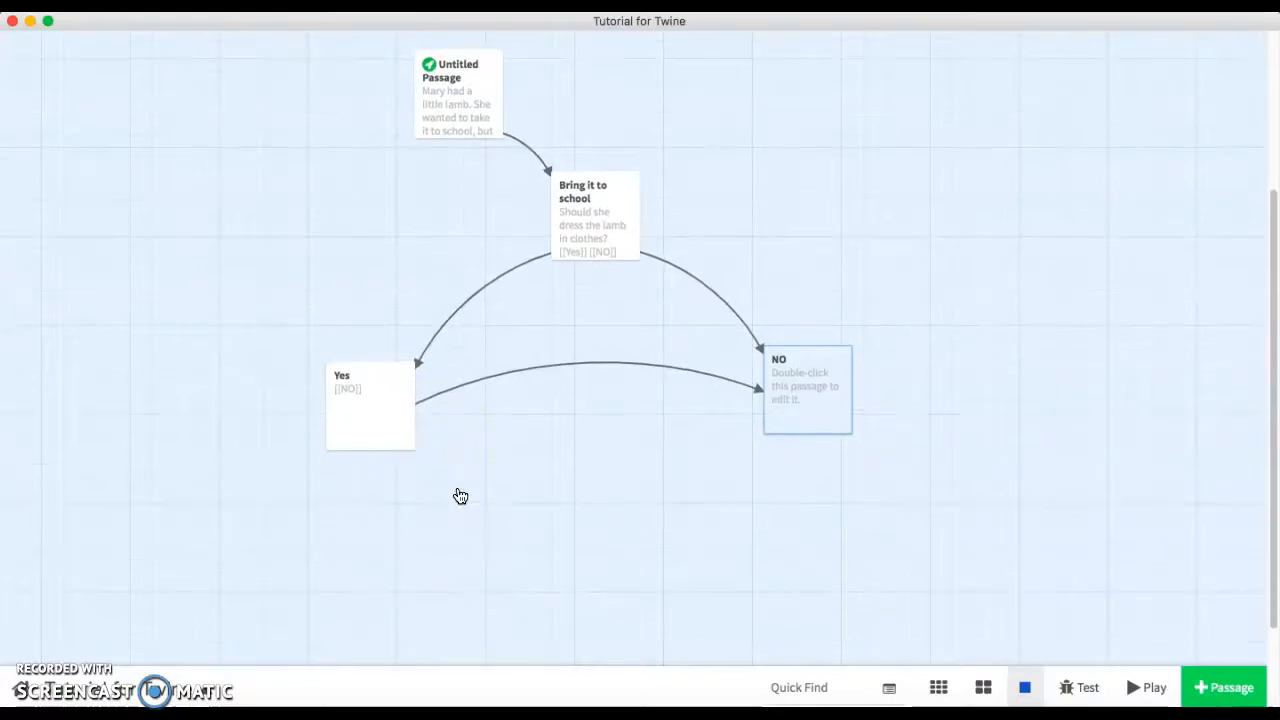
{"action": "scroll", "coordinate": [553, 543], "scroll_direction": "up", "scroll_amount": 2}
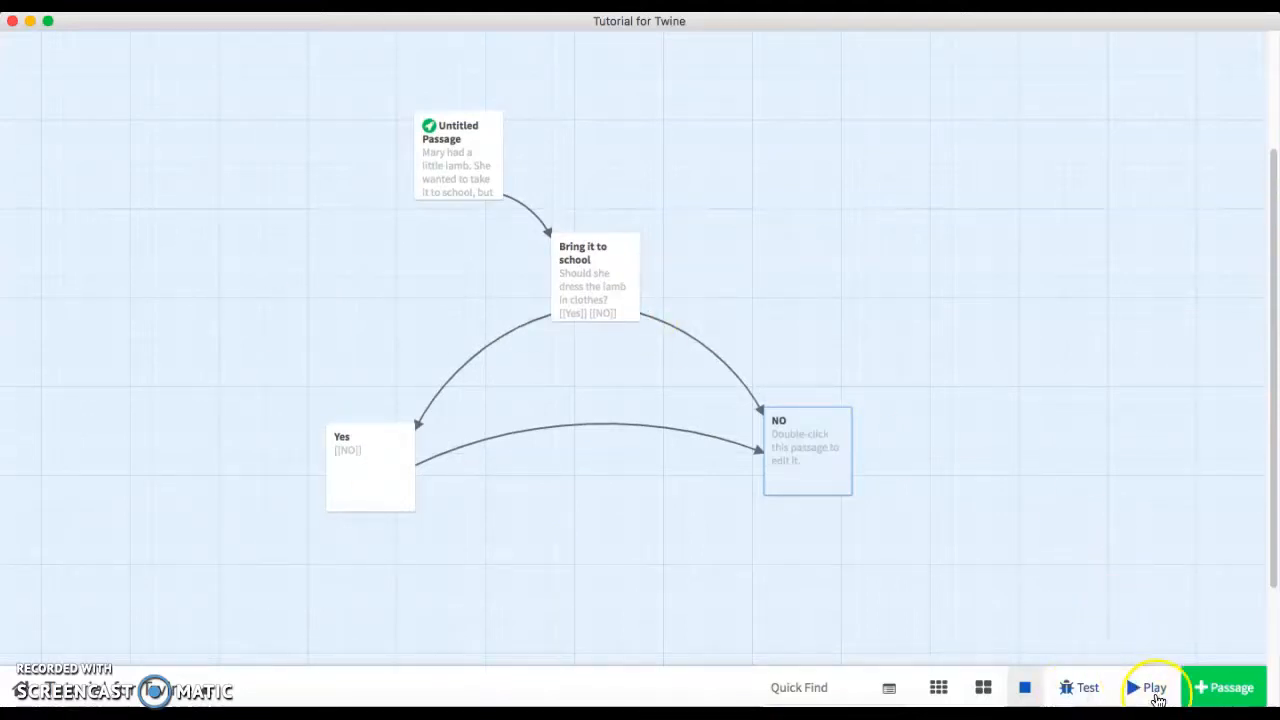
Test the story, following Bring it to school, Yes, stepping back, then NO, and close the test window.
{"action": "left_click", "coordinate": [1075, 690]}
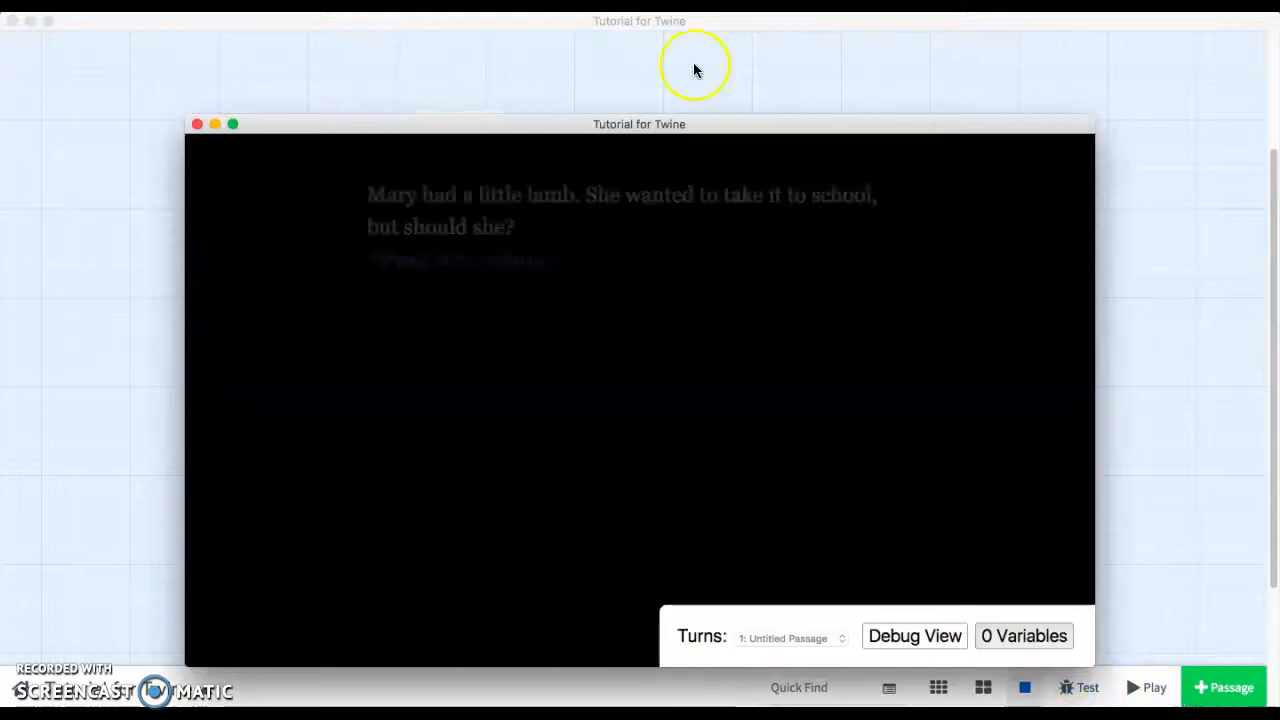
{"action": "left_click_drag", "start_coordinate": [656, 123], "coordinate": [656, 90]}
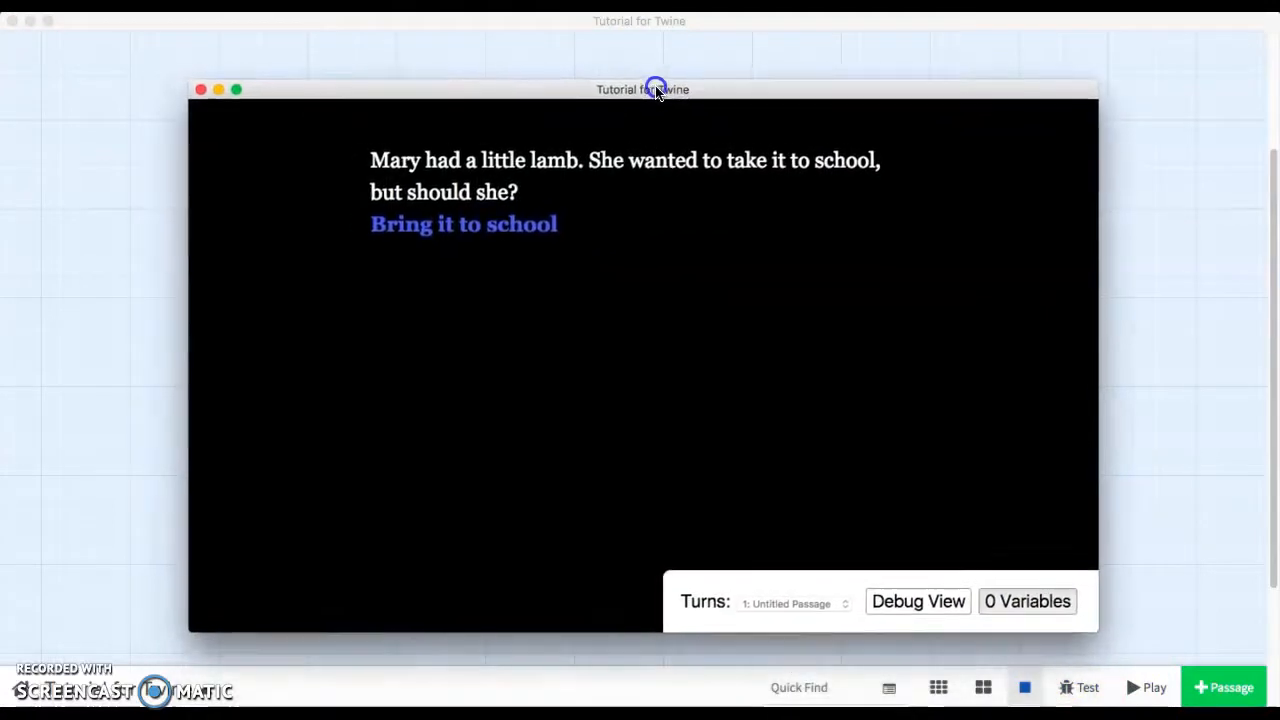
{"action": "left_click", "coordinate": [445, 232]}
{"action": "left_click", "coordinate": [413, 152]}
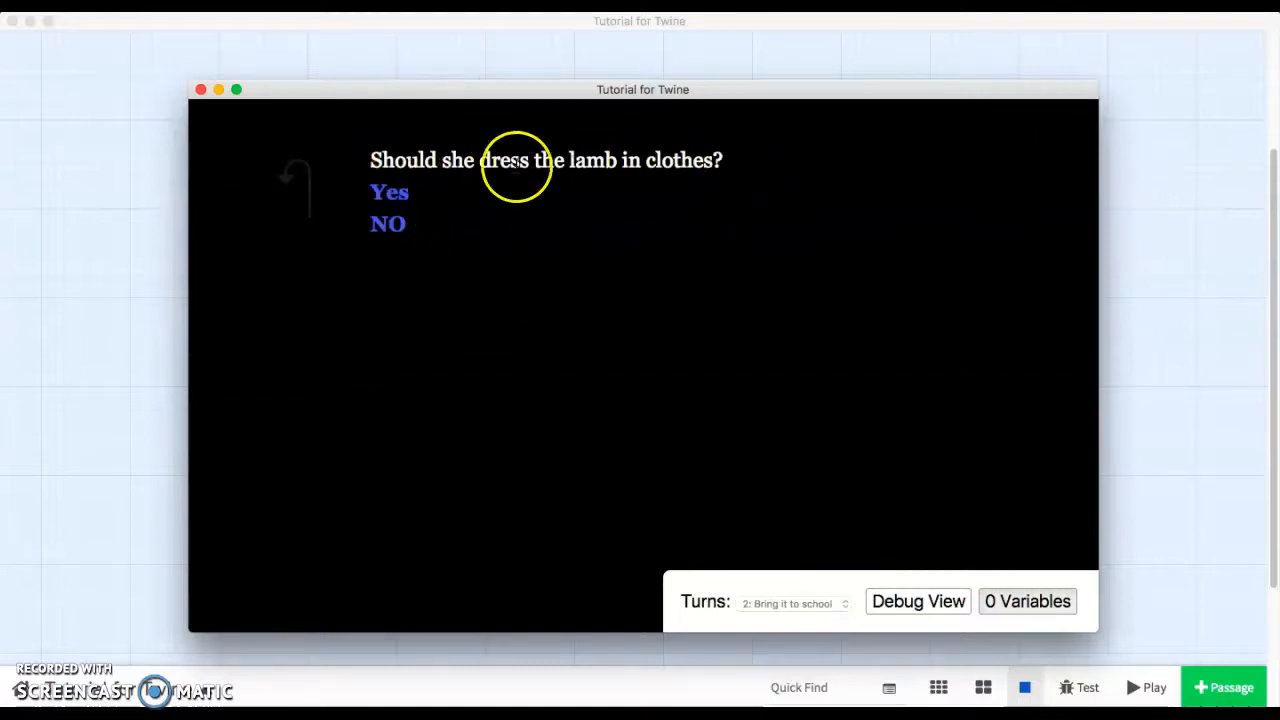
{"action": "left_click", "coordinate": [393, 200]}
{"action": "left_click", "coordinate": [384, 168]}
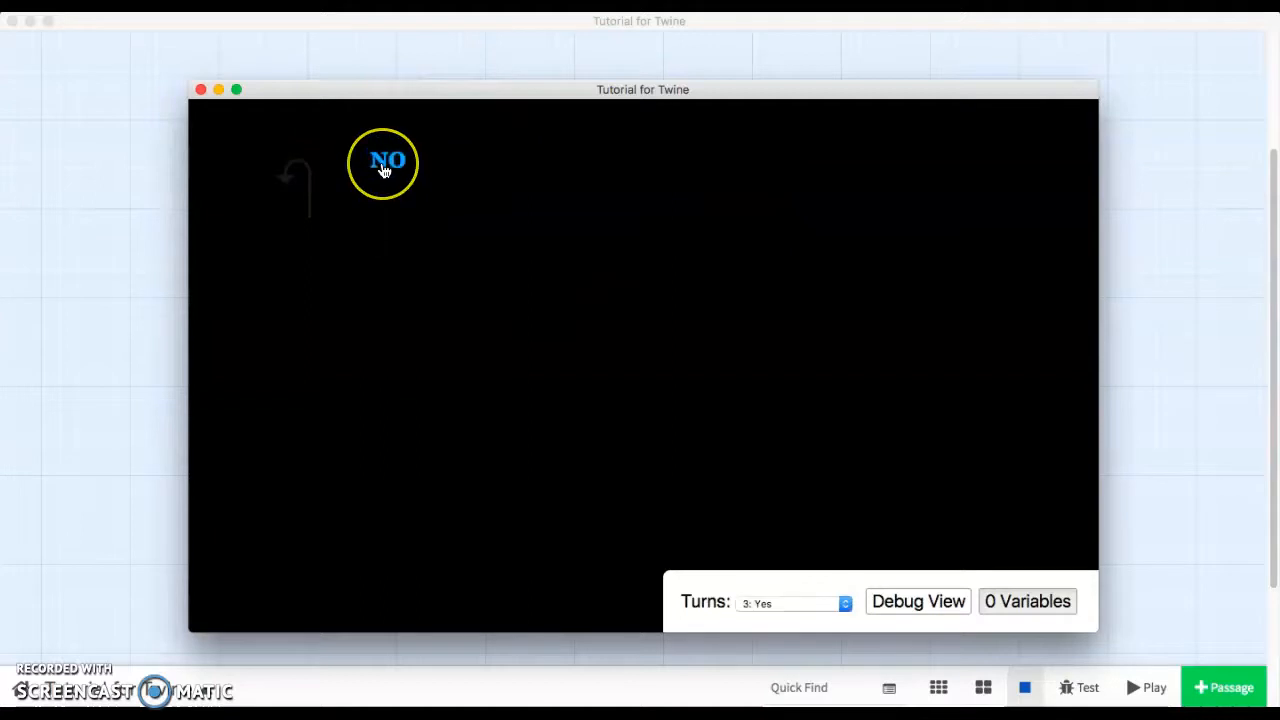
{"action": "left_click", "coordinate": [304, 172]}
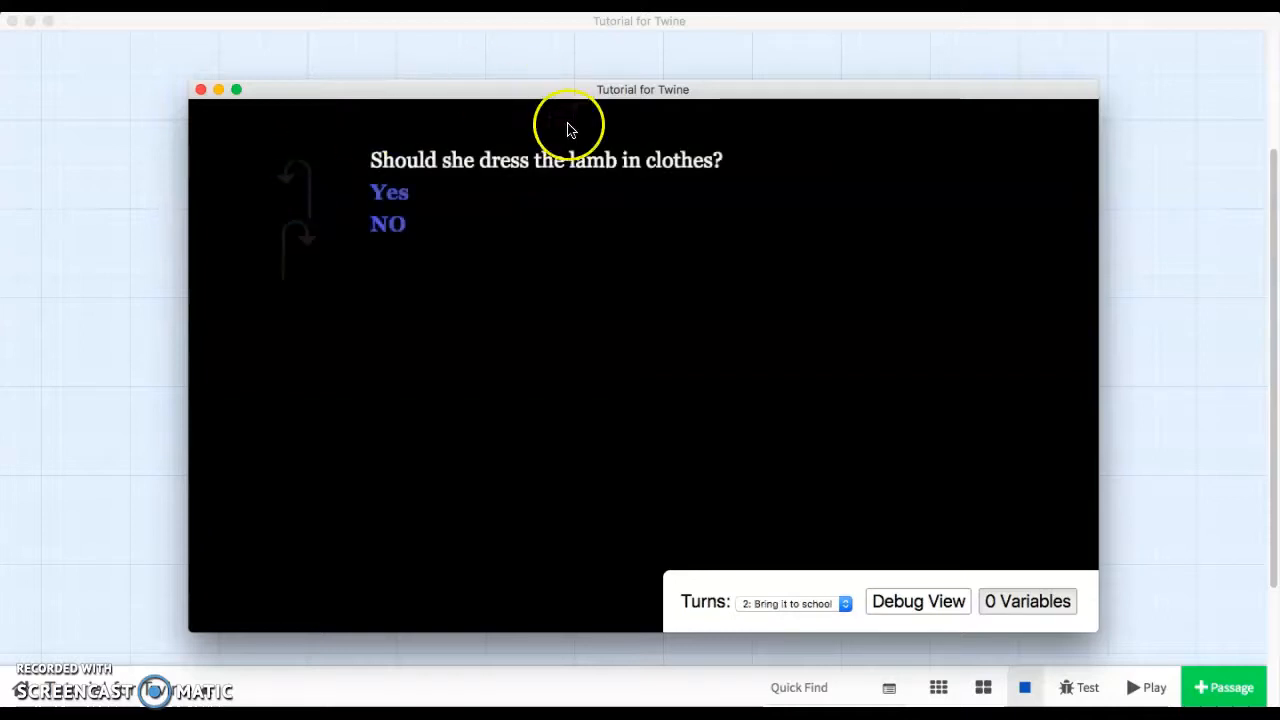
{"action": "left_click", "coordinate": [397, 230]}
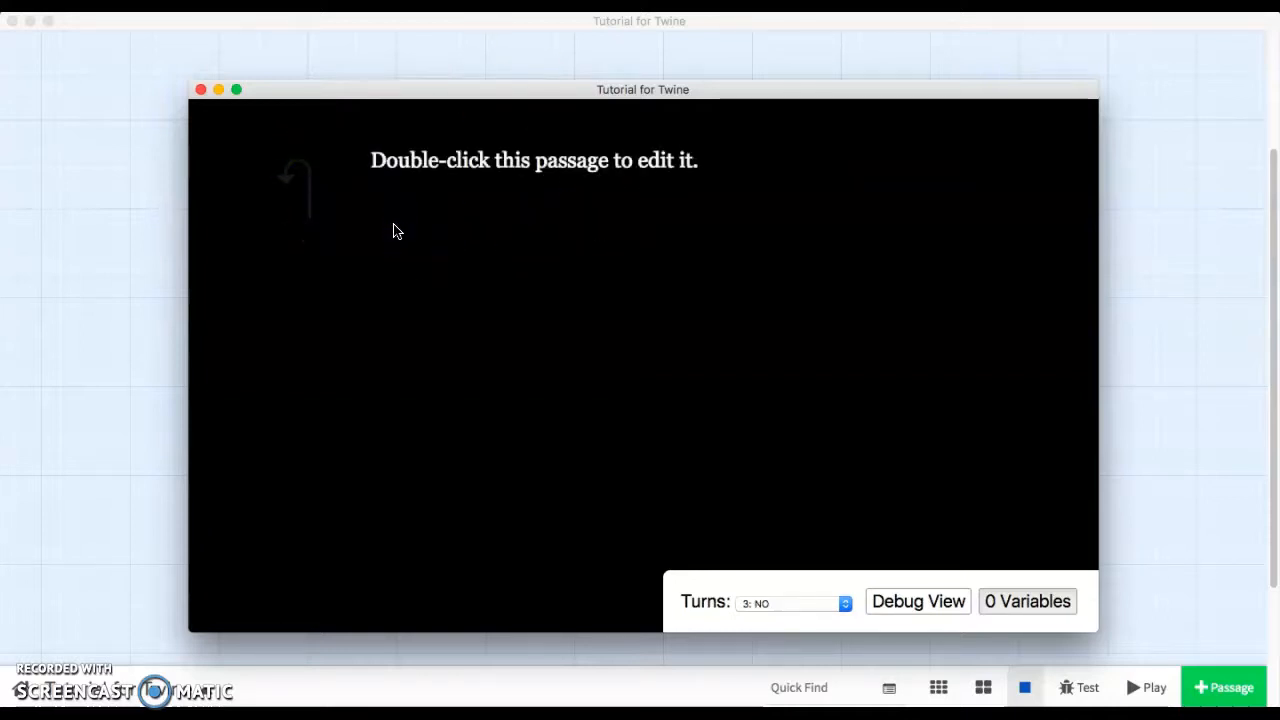
{"action": "left_click", "coordinate": [199, 92]}
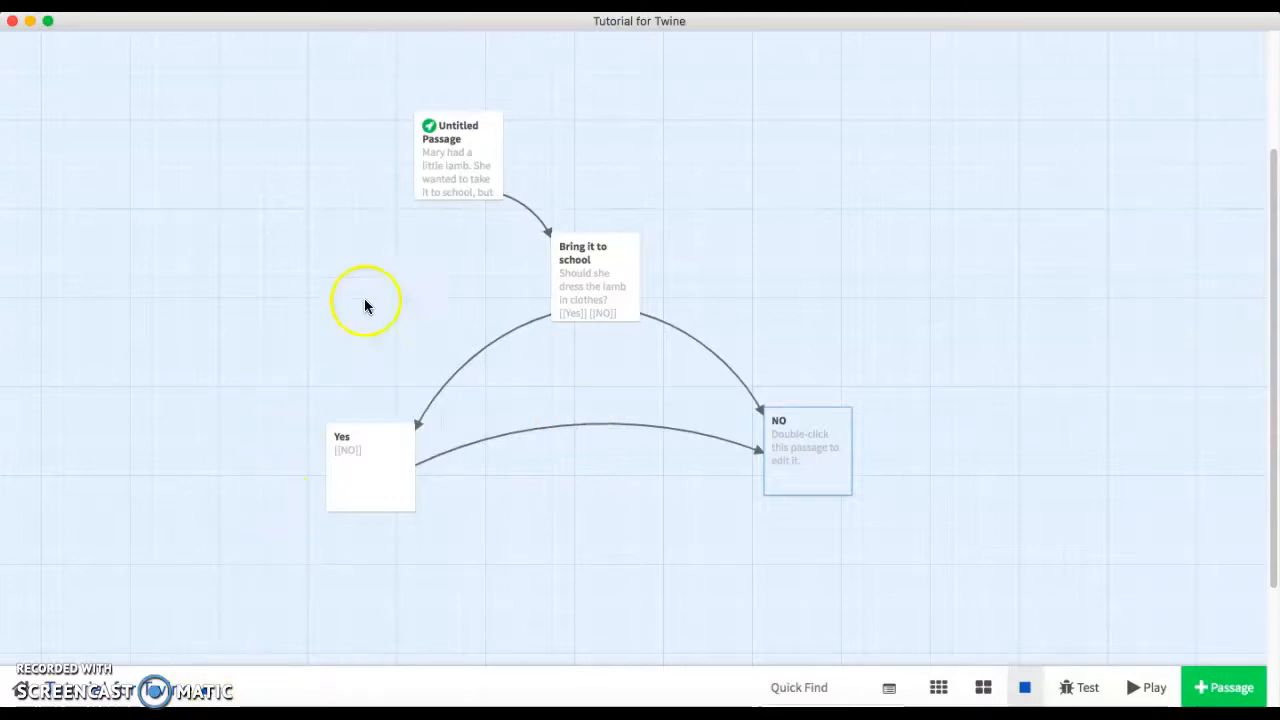
Play the story from the start and close the play window.
{"action": "mouse_move", "coordinate": [478, 170]}
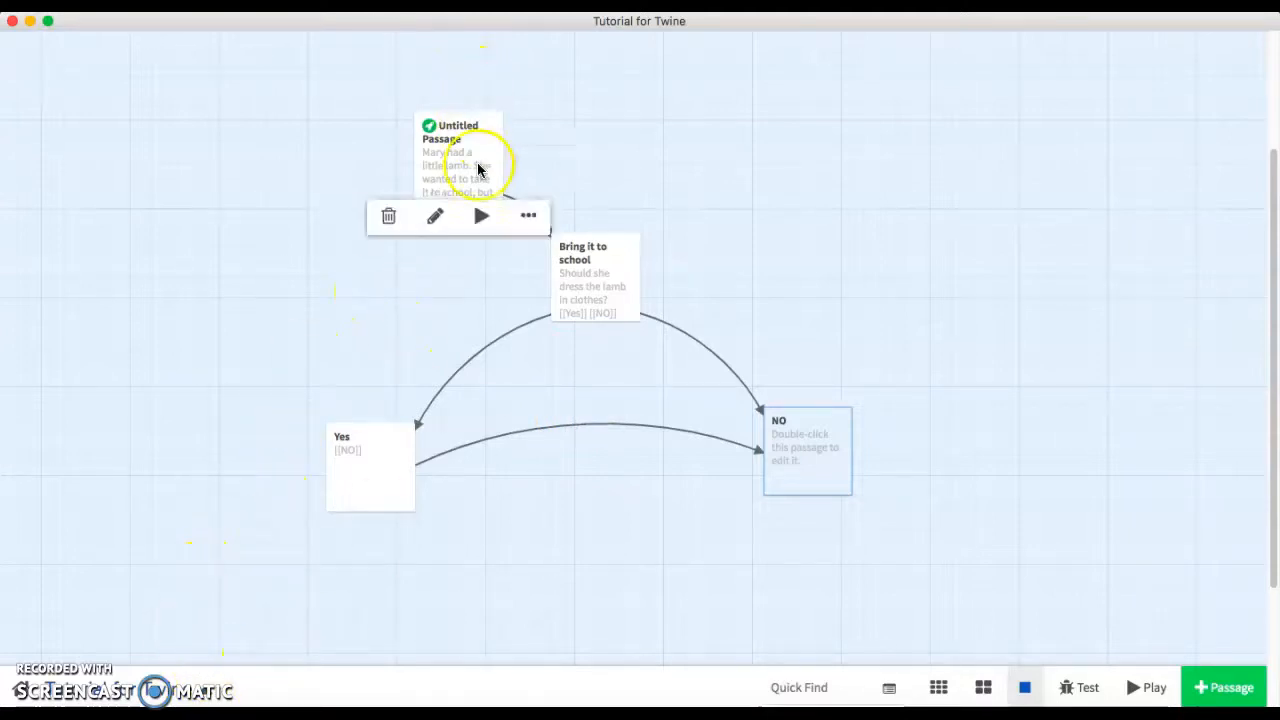
{"action": "left_click", "coordinate": [1140, 685]}
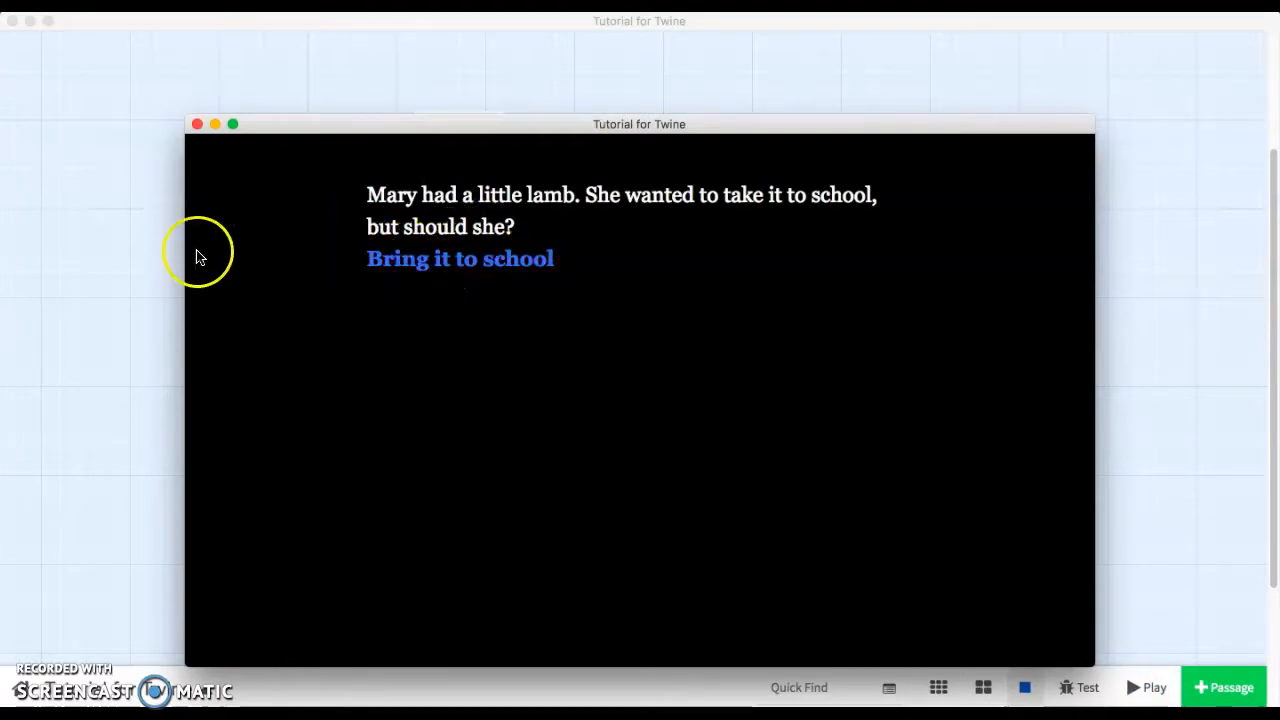
{"action": "left_click", "coordinate": [218, 123]}
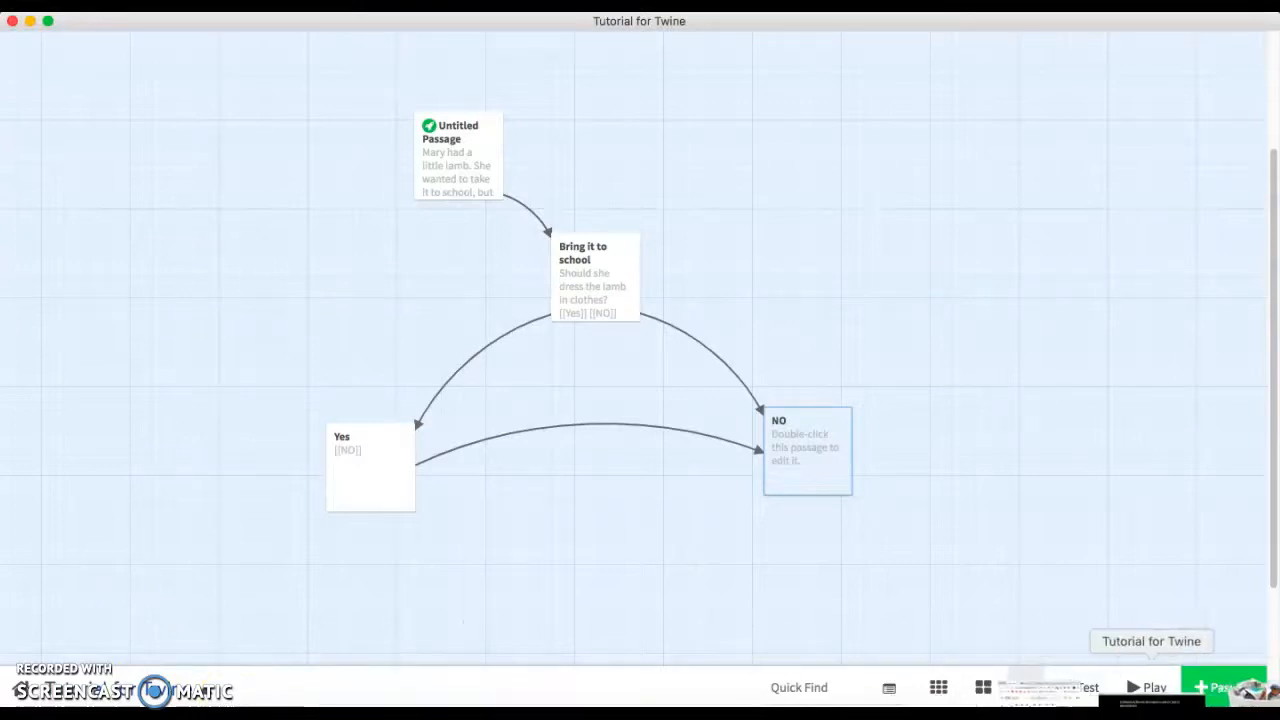
Switch to the browser's Twine wiki page on changing the font, colors or appearance and scroll to the font example.
{"action": "left_click", "coordinate": [31, 21]}
{"action": "left_click", "coordinate": [551, 36]}
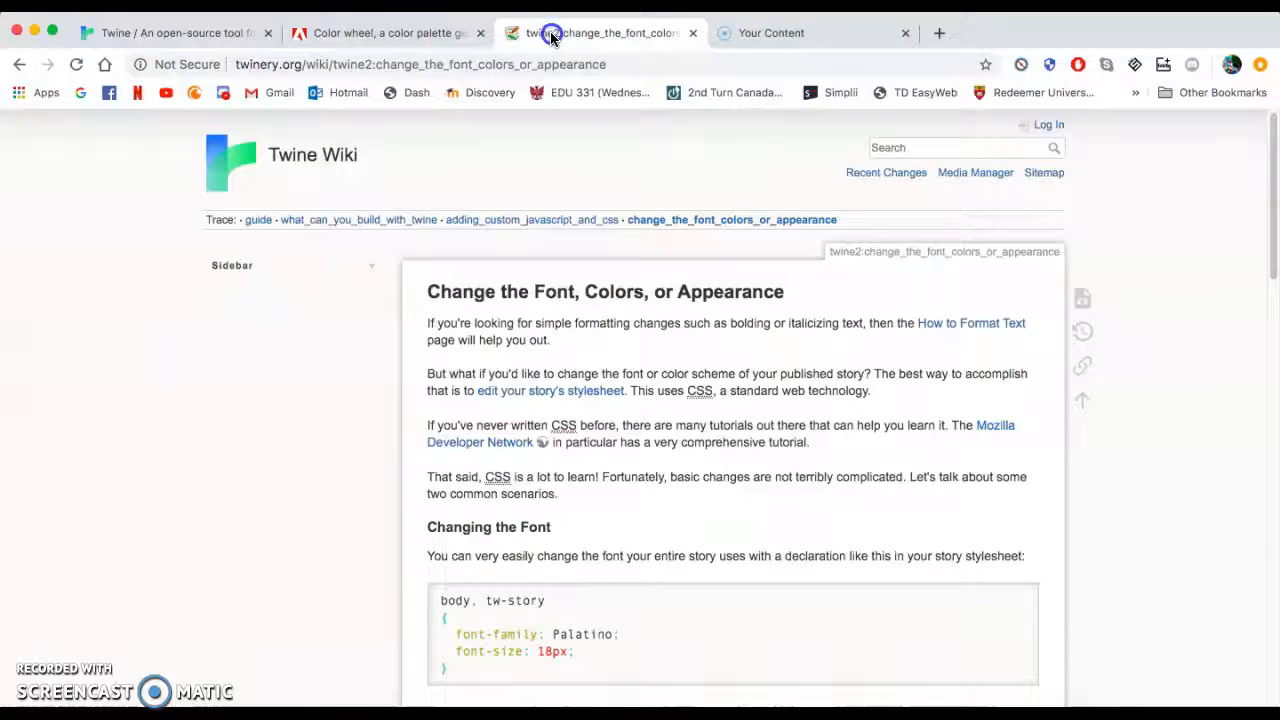
{"action": "left_click_drag", "start_coordinate": [551, 36], "coordinate": [376, 40]}
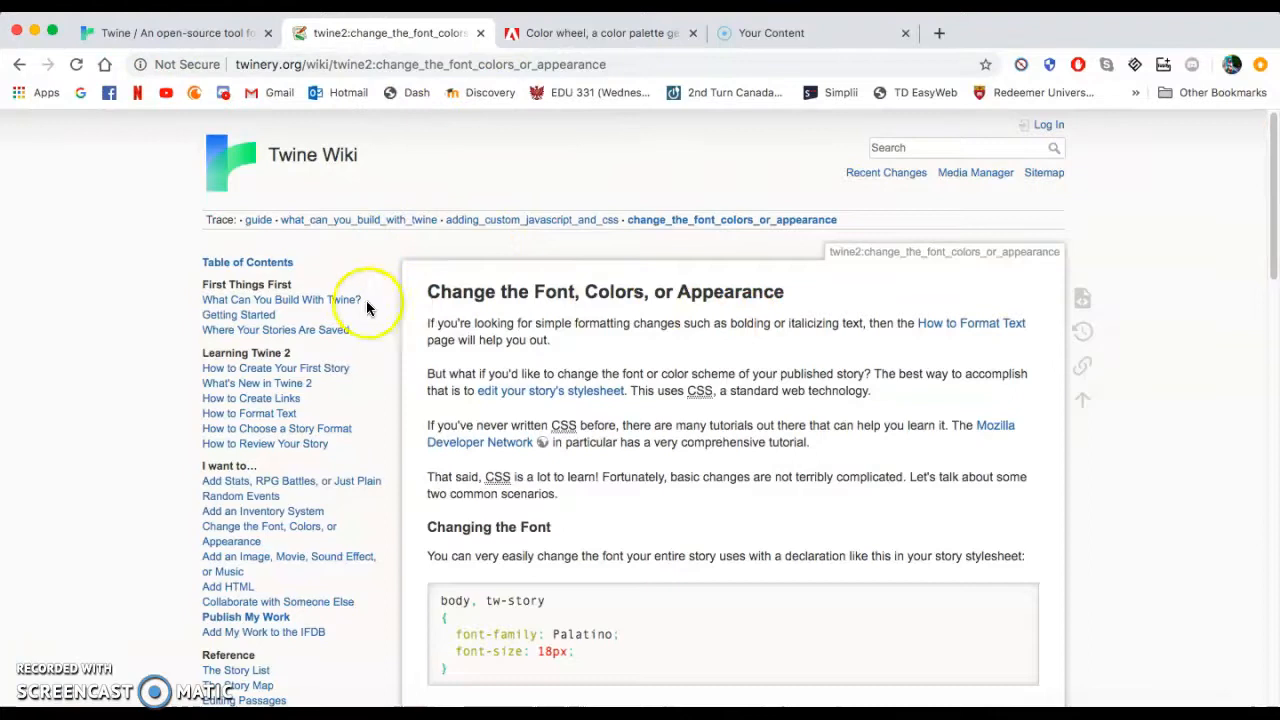
{"action": "scroll", "coordinate": [437, 315], "scroll_direction": "down", "scroll_amount": 1}
{"action": "scroll", "coordinate": [437, 315], "scroll_direction": "down", "scroll_amount": 2}
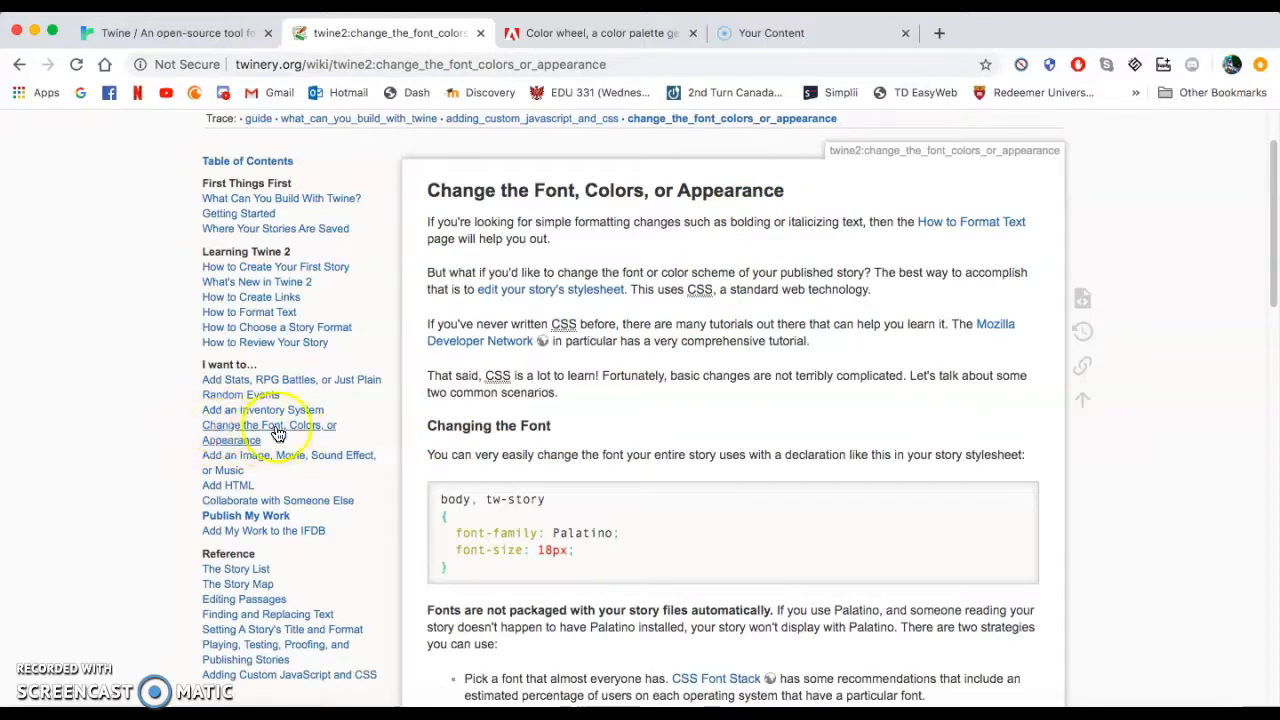
{"action": "scroll", "coordinate": [634, 420], "scroll_direction": "down", "scroll_amount": 1}
{"action": "scroll", "coordinate": [634, 421], "scroll_direction": "down", "scroll_amount": 4}
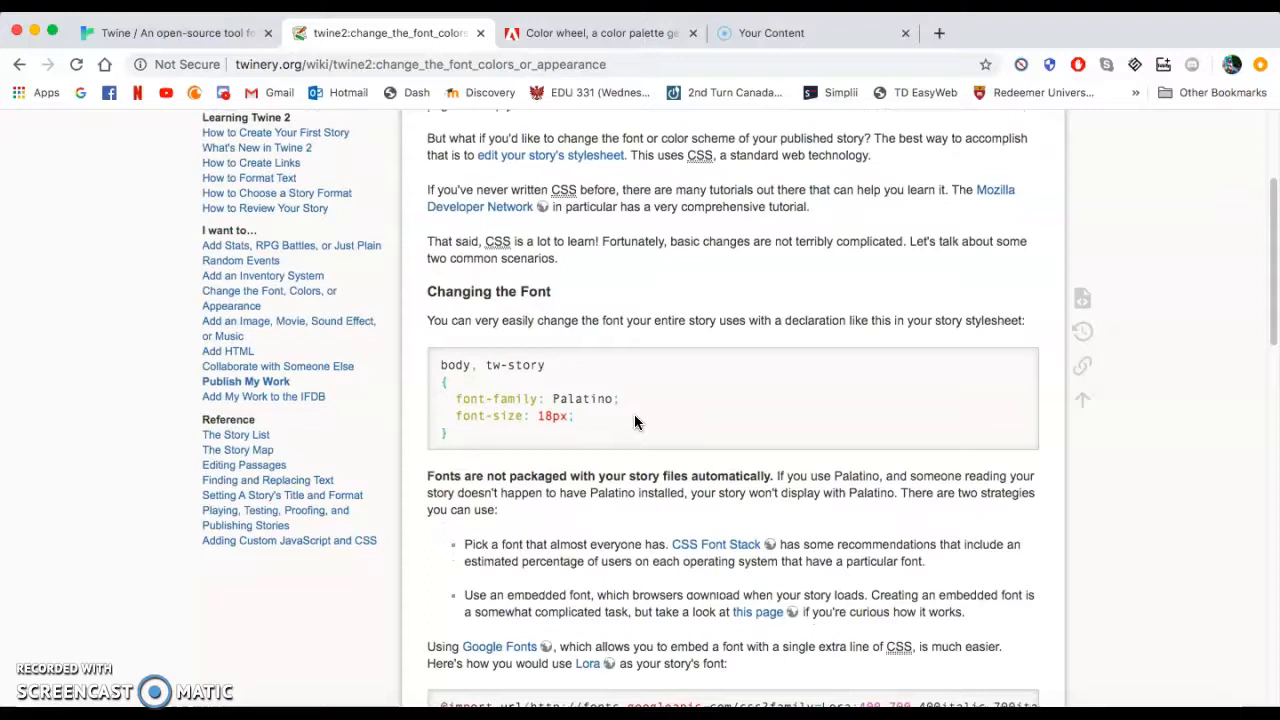
Select and copy the body, tw-story CSS block setting font-family Palatino and font-size 18px.
{"action": "left_click_drag", "start_coordinate": [458, 437], "coordinate": [428, 364]}
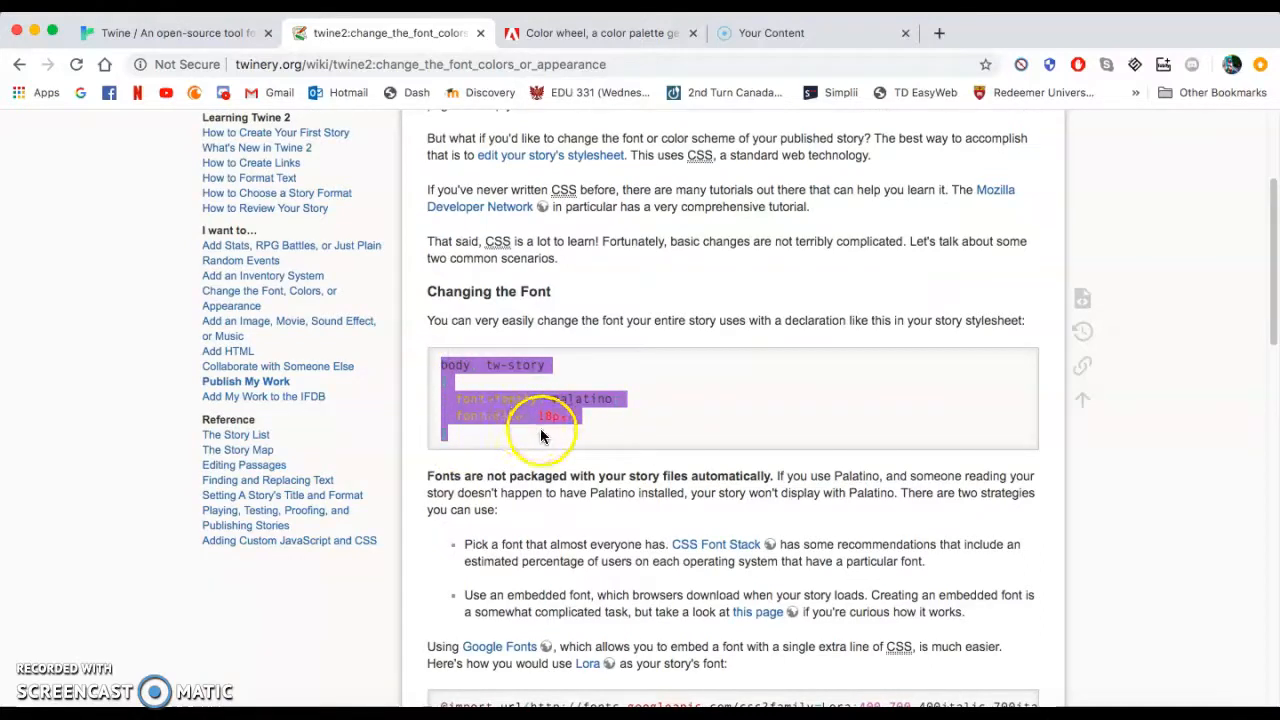
{"action": "left_click", "coordinate": [507, 442]}
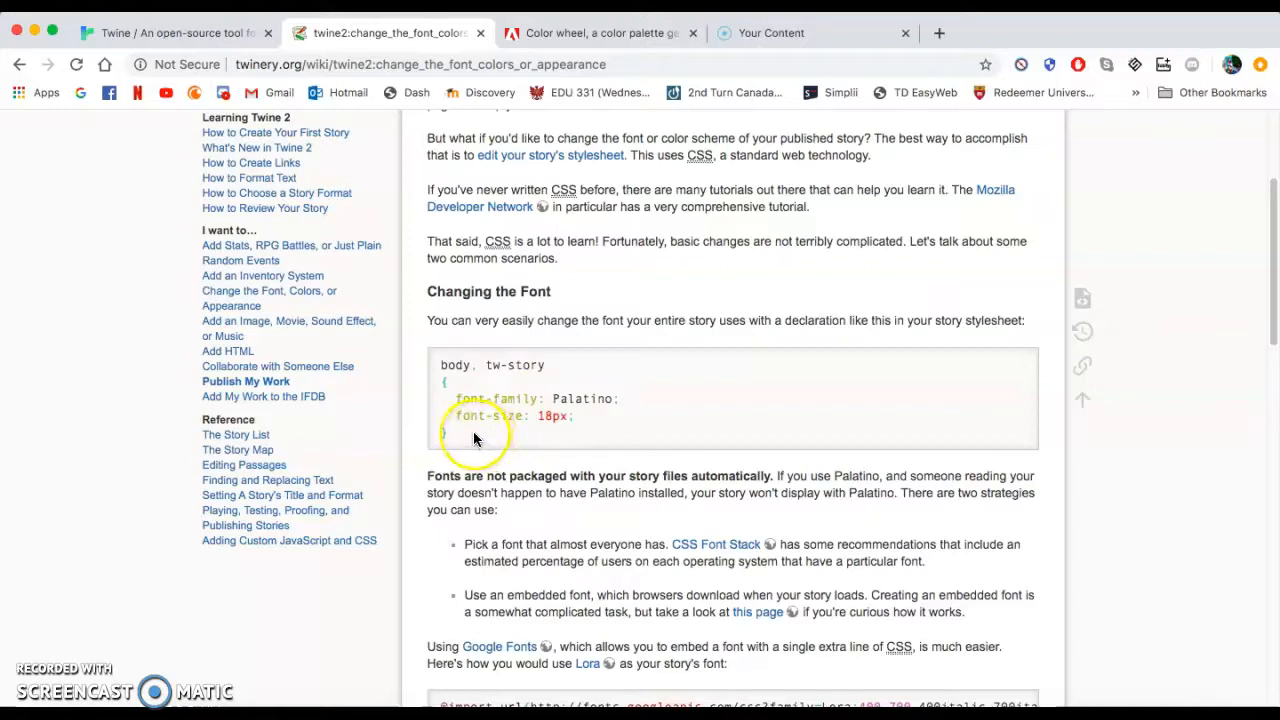
{"action": "left_click_drag", "start_coordinate": [476, 436], "coordinate": [431, 369]}
{"action": "key", "text": "super+c"}
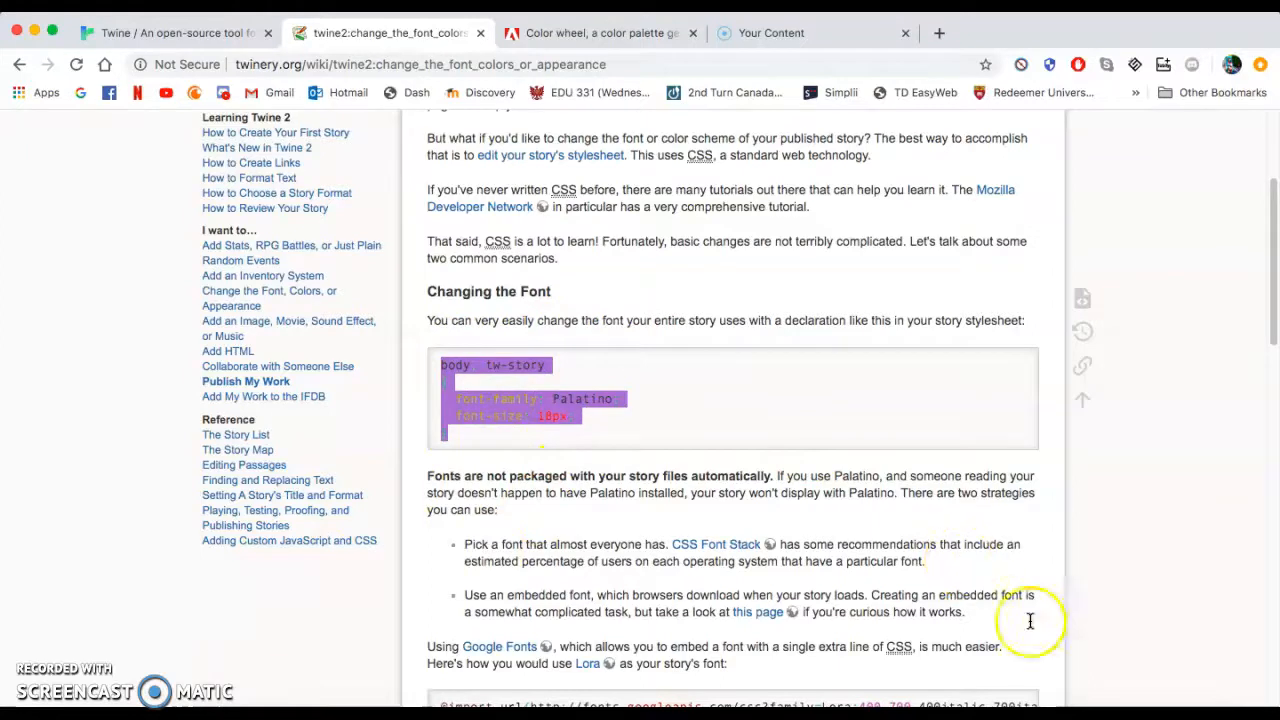
Return to Twine, paste the copied CSS into the story stylesheet, close it, and play the story to preview.
{"action": "left_click", "coordinate": [1150, 690]}
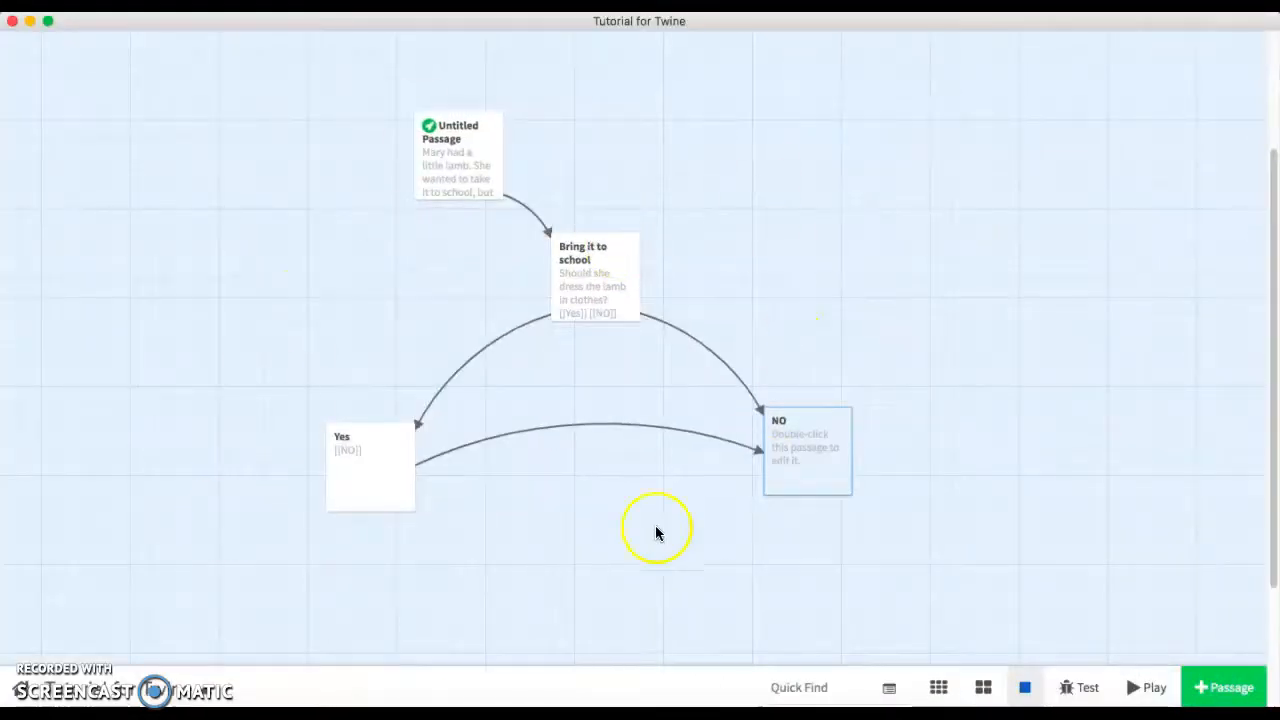
{"action": "left_click", "coordinate": [200, 698]}
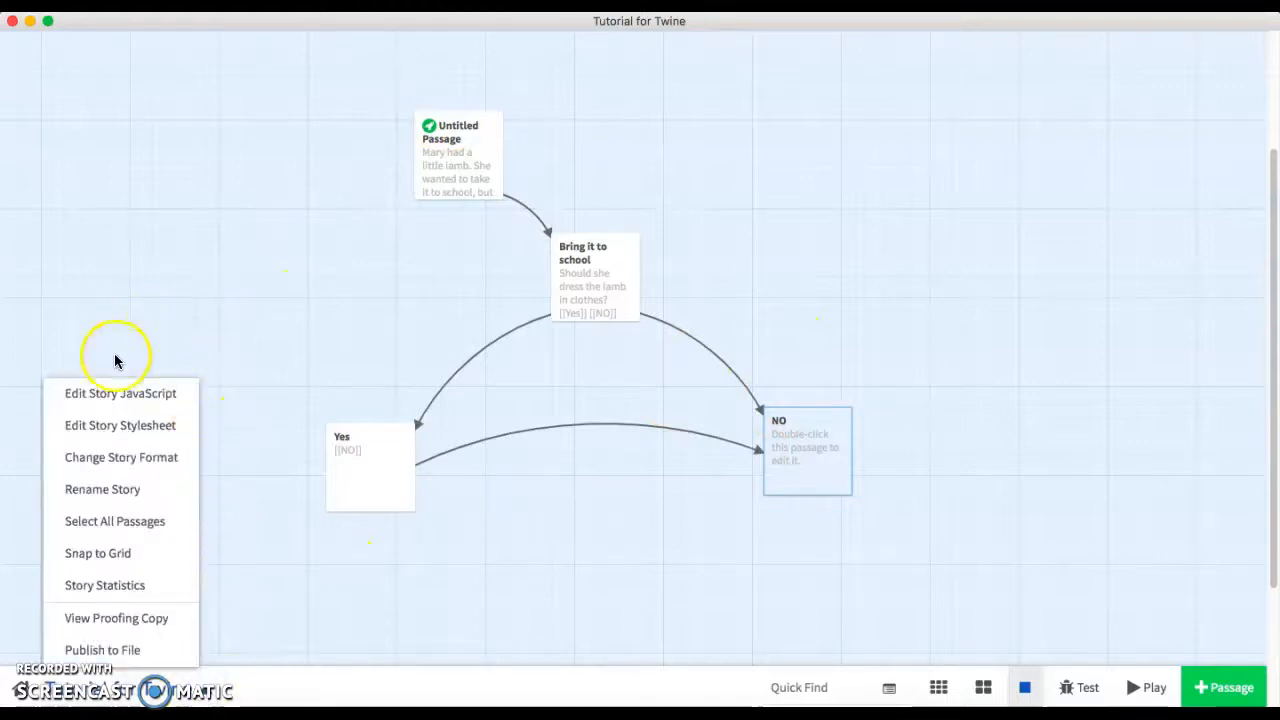
{"action": "left_click", "coordinate": [113, 430]}
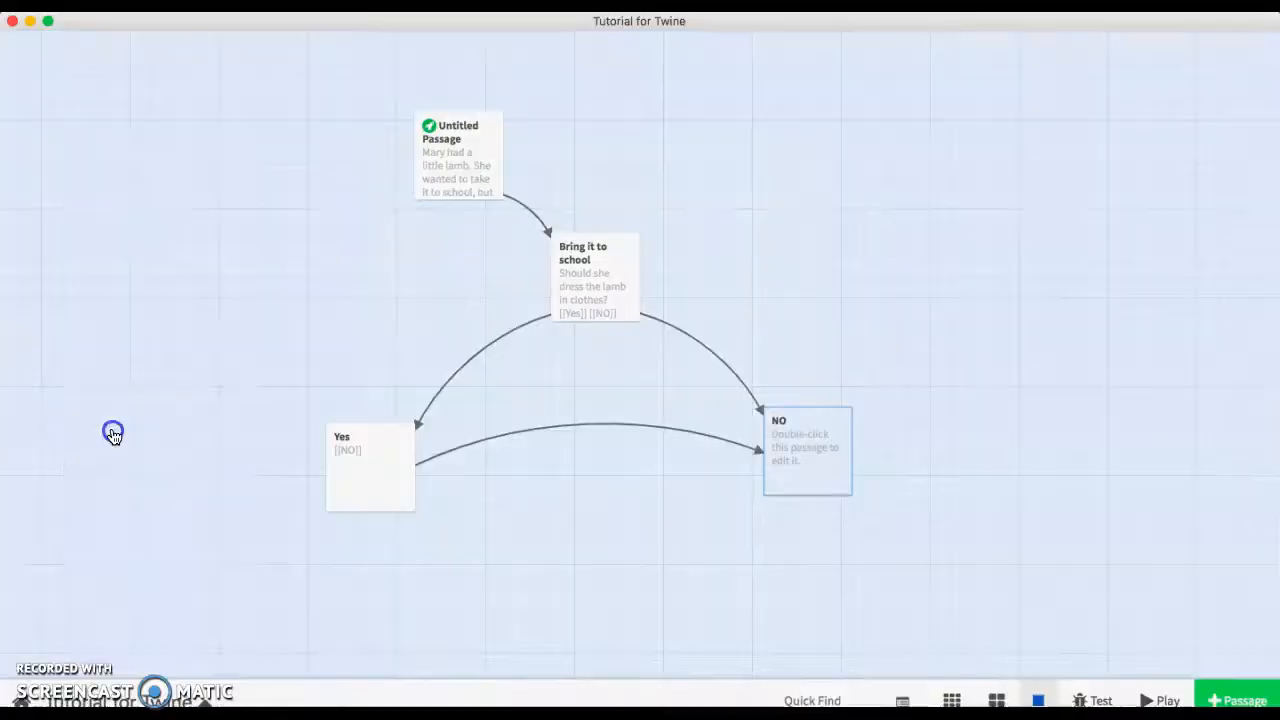
{"action": "key", "text": "super+v"}
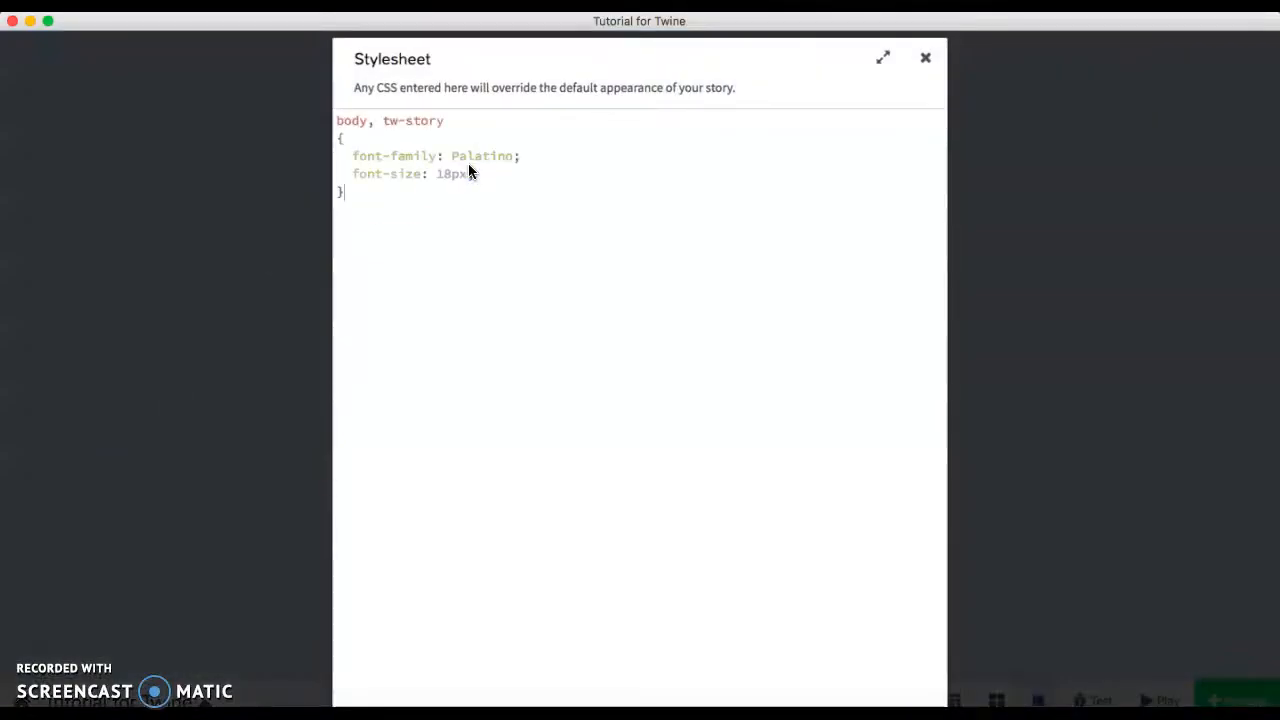
{"action": "left_click", "coordinate": [377, 212]}
{"action": "left_click", "coordinate": [927, 60]}
{"action": "left_click", "coordinate": [1145, 686]}
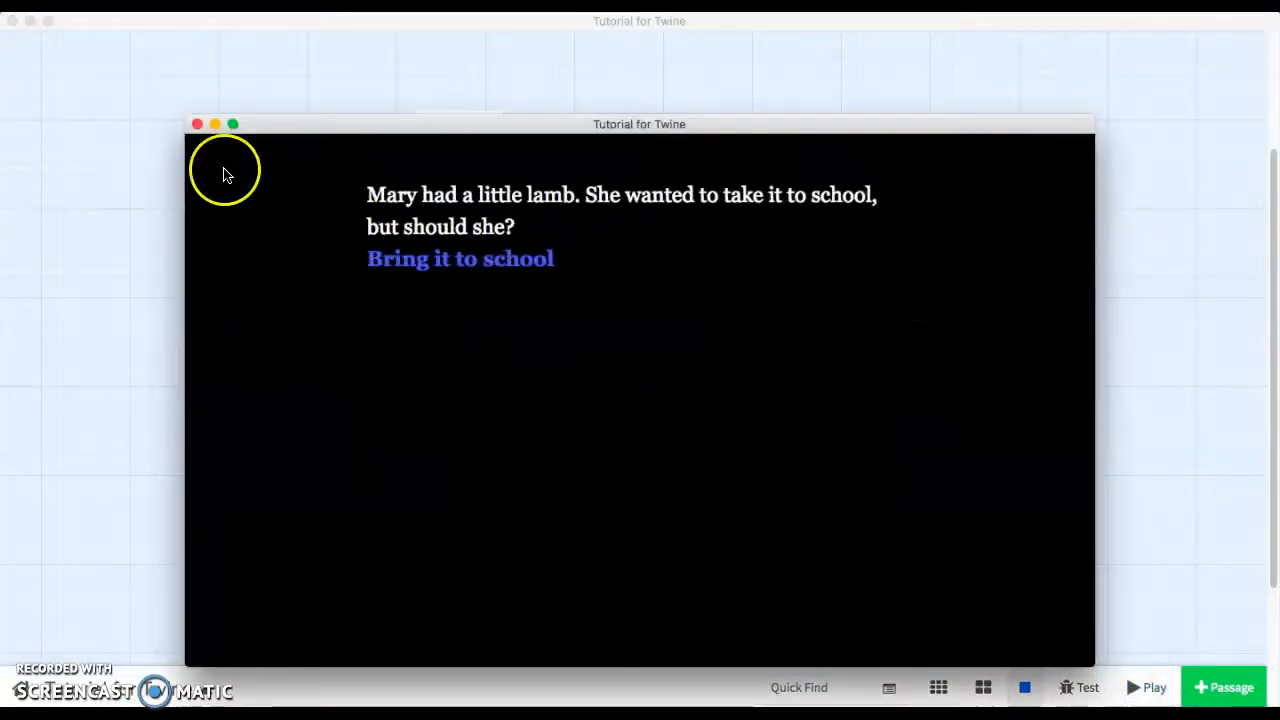
Preview the styled story in test mode and in play mode, then close the preview window.
{"action": "left_click", "coordinate": [197, 124]}
{"action": "left_click", "coordinate": [1082, 688]}
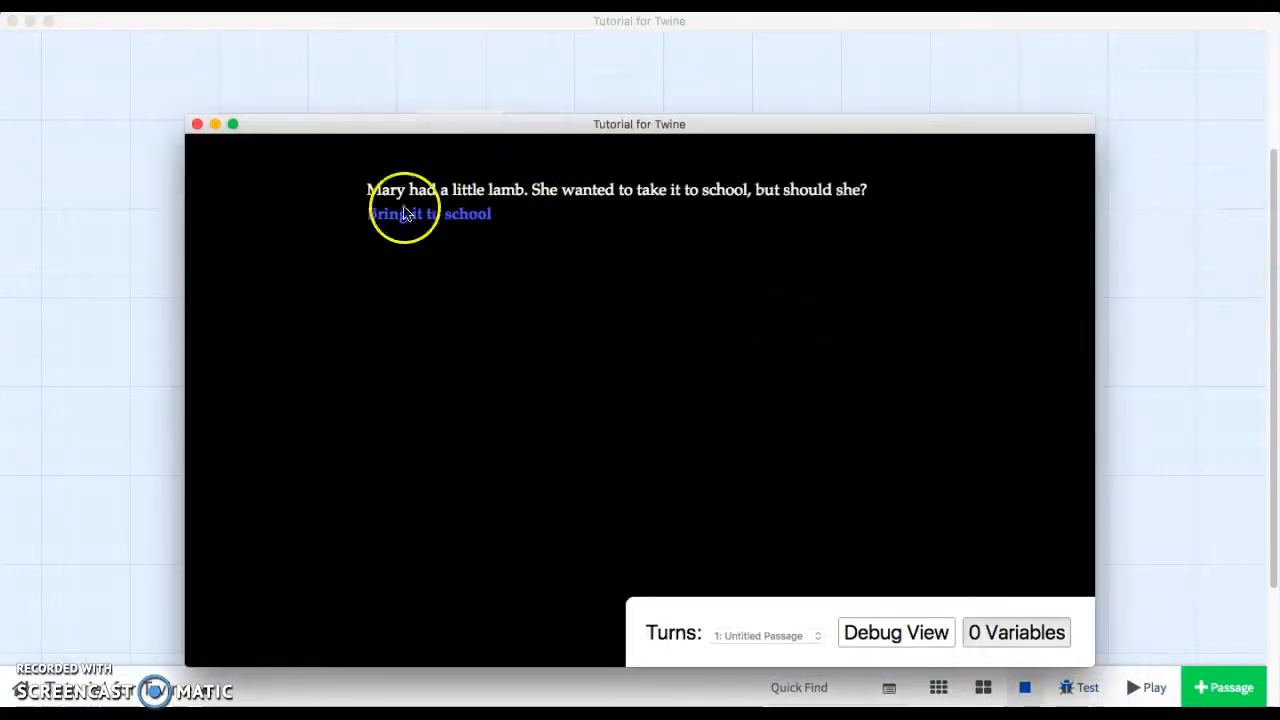
{"action": "left_click_drag", "start_coordinate": [408, 135], "coordinate": [286, 91]}
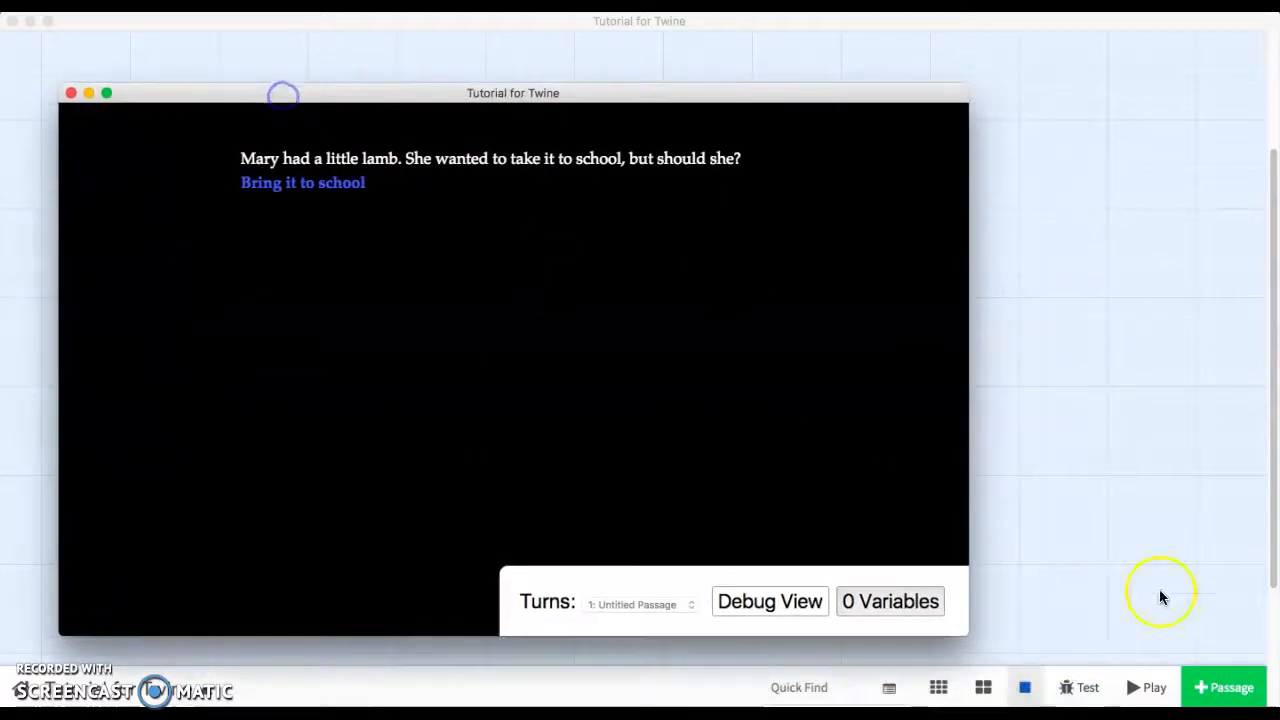
{"action": "left_click", "coordinate": [1158, 687]}
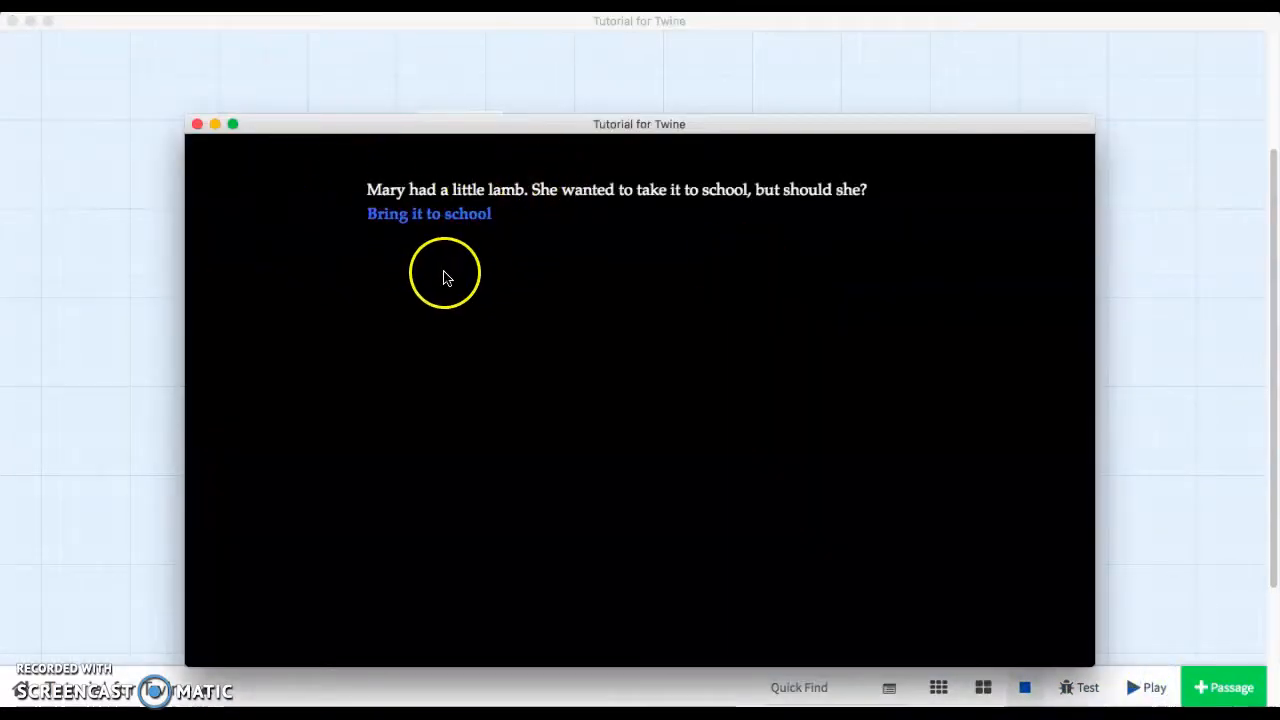
{"action": "left_click", "coordinate": [196, 126]}
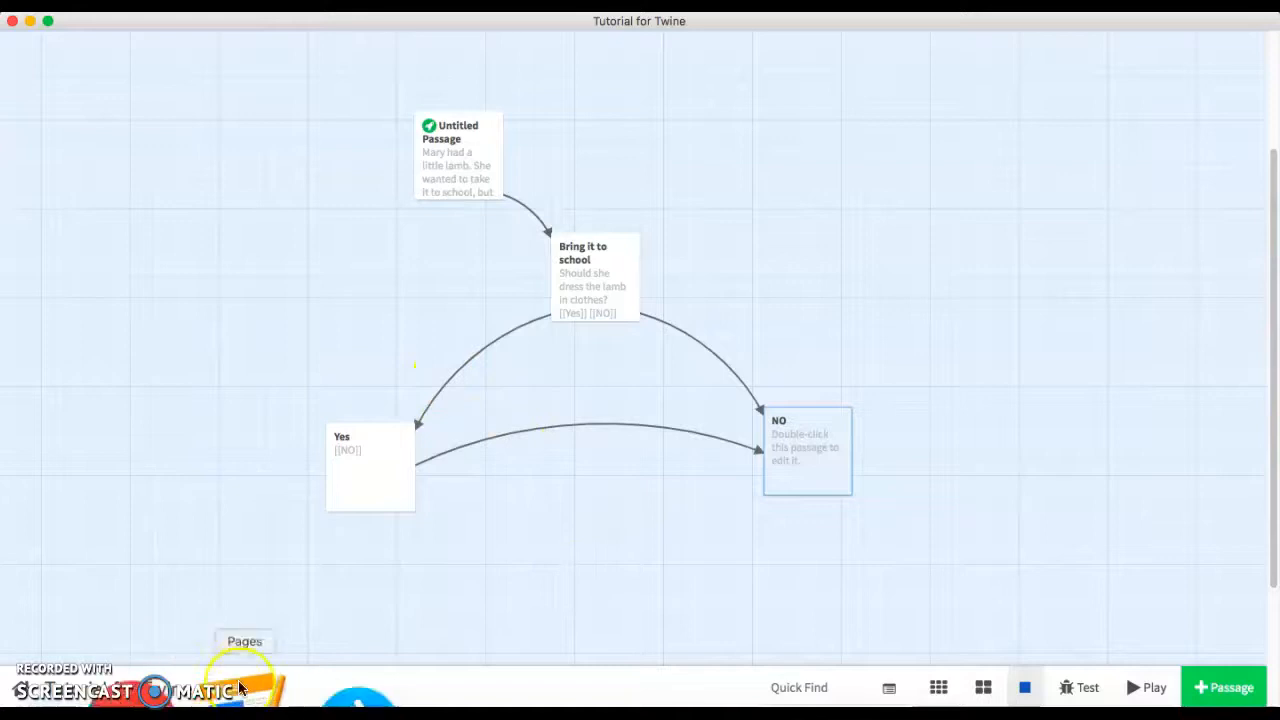
Switch to the Twine wiki page and select and copy the Harlowe tw-link CSS block setting the link color.
{"action": "left_click", "coordinate": [203, 695]}
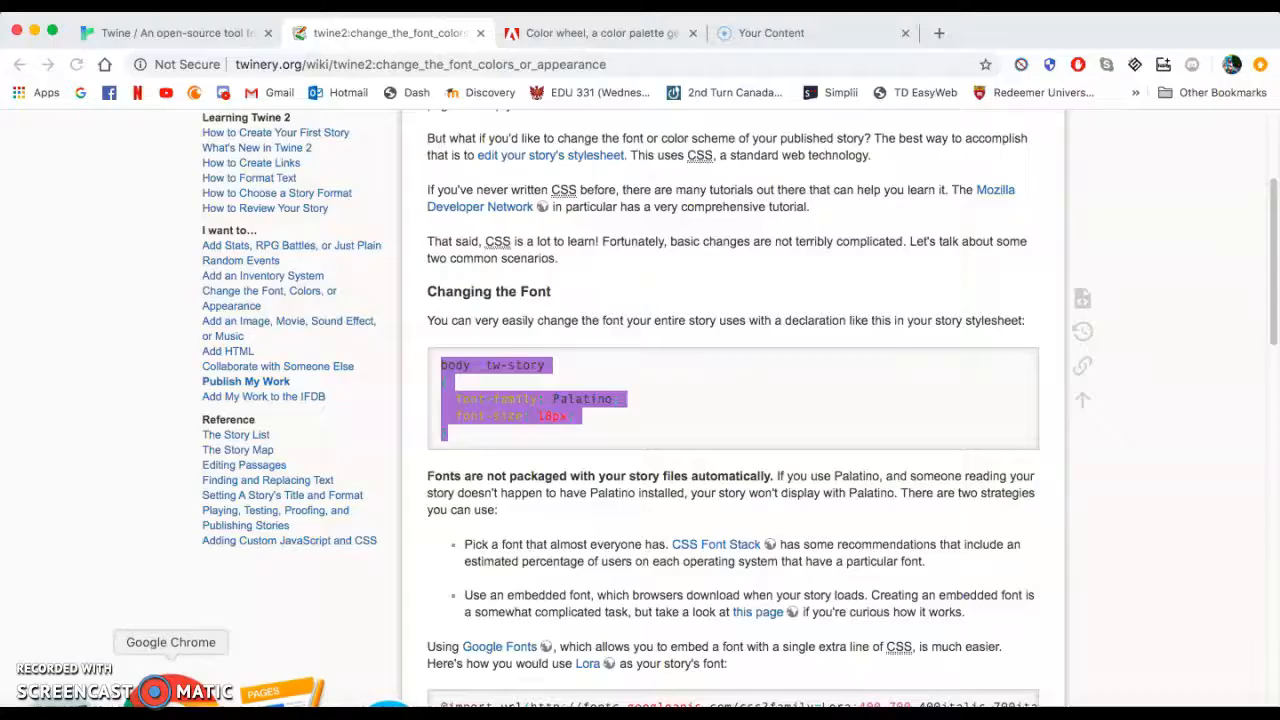
{"action": "scroll", "coordinate": [584, 569], "scroll_direction": "down", "scroll_amount": 15}
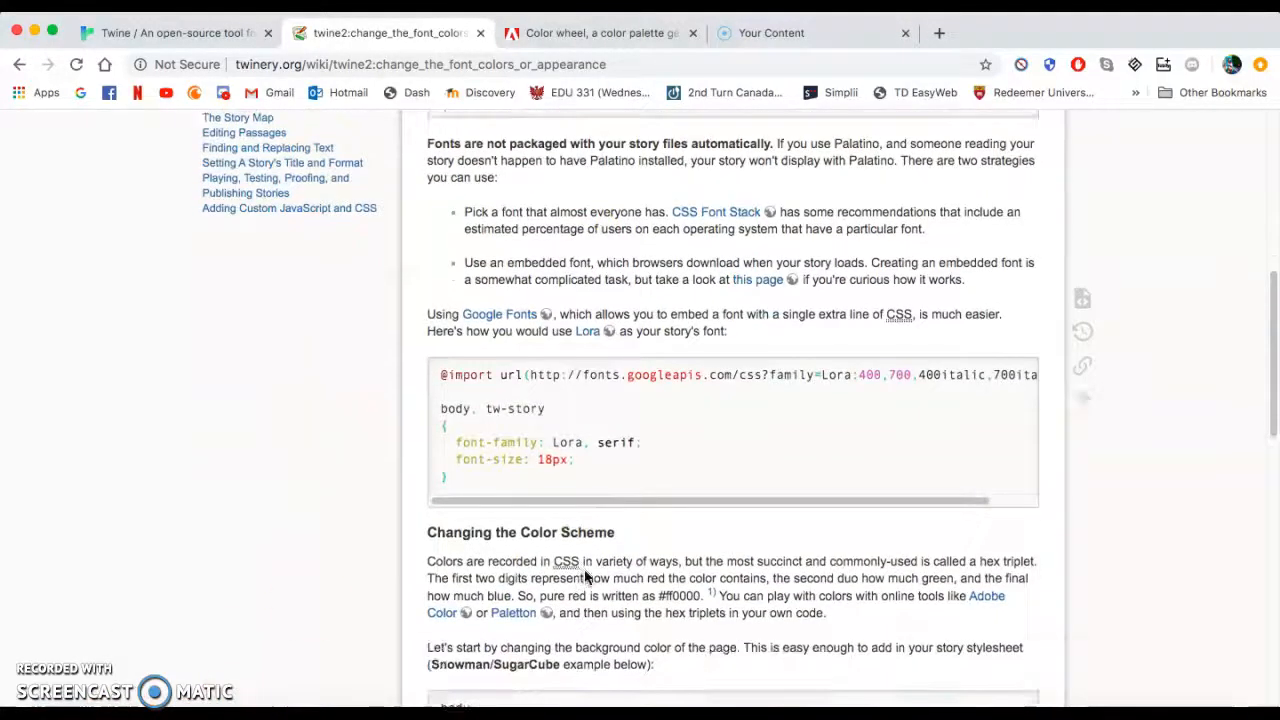
{"action": "scroll", "coordinate": [585, 577], "scroll_direction": "down", "scroll_amount": 3}
{"action": "scroll", "coordinate": [585, 577], "scroll_direction": "up", "scroll_amount": 5}
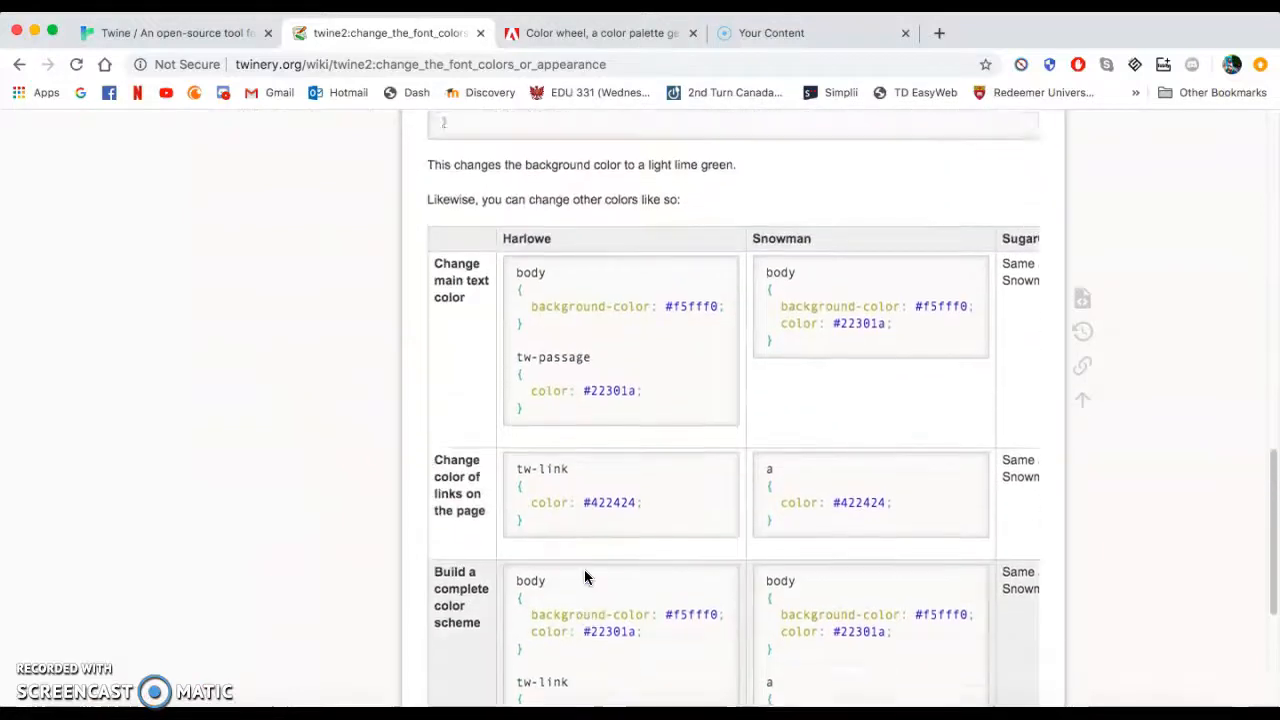
{"action": "scroll", "coordinate": [585, 577], "scroll_direction": "down", "scroll_amount": 5}
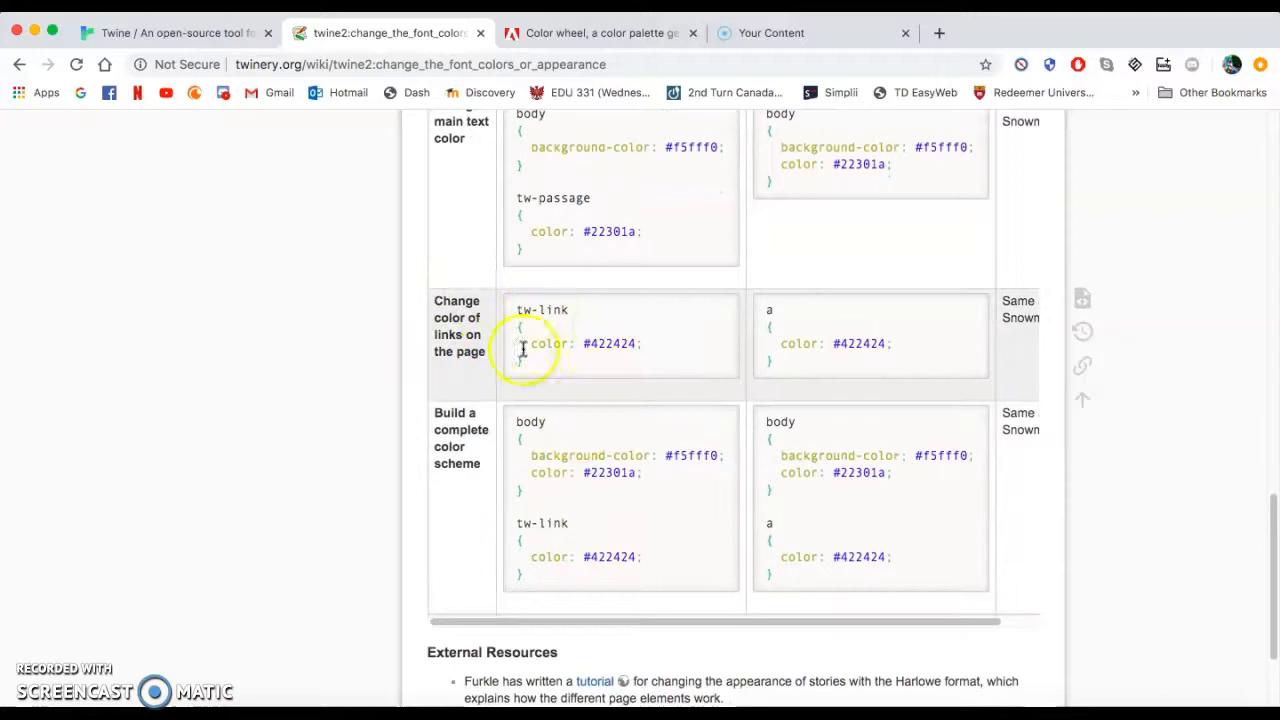
{"action": "scroll", "coordinate": [567, 302], "scroll_direction": "up", "scroll_amount": 5}
{"action": "scroll", "coordinate": [566, 300], "scroll_direction": "up", "scroll_amount": 4}
{"action": "scroll", "coordinate": [566, 300], "scroll_direction": "down", "scroll_amount": 6}
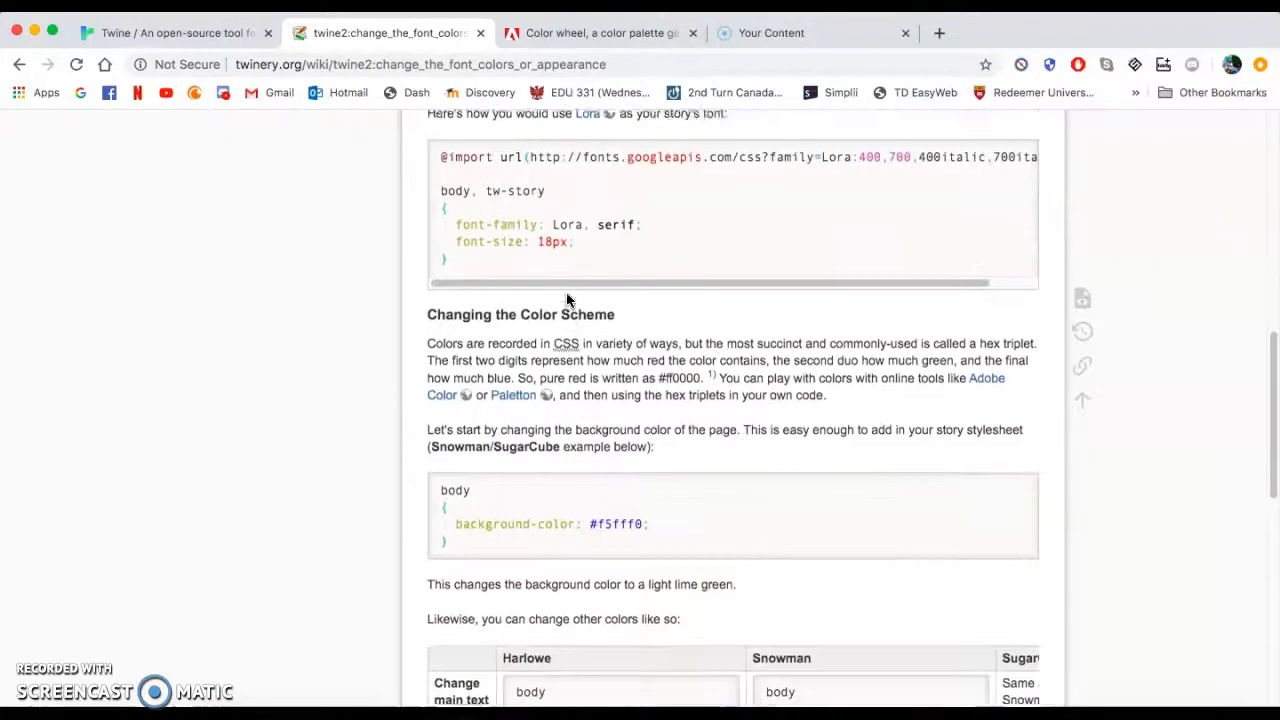
{"action": "scroll", "coordinate": [566, 296], "scroll_direction": "down", "scroll_amount": 4}
{"action": "scroll", "coordinate": [566, 329], "scroll_direction": "up", "scroll_amount": 1}
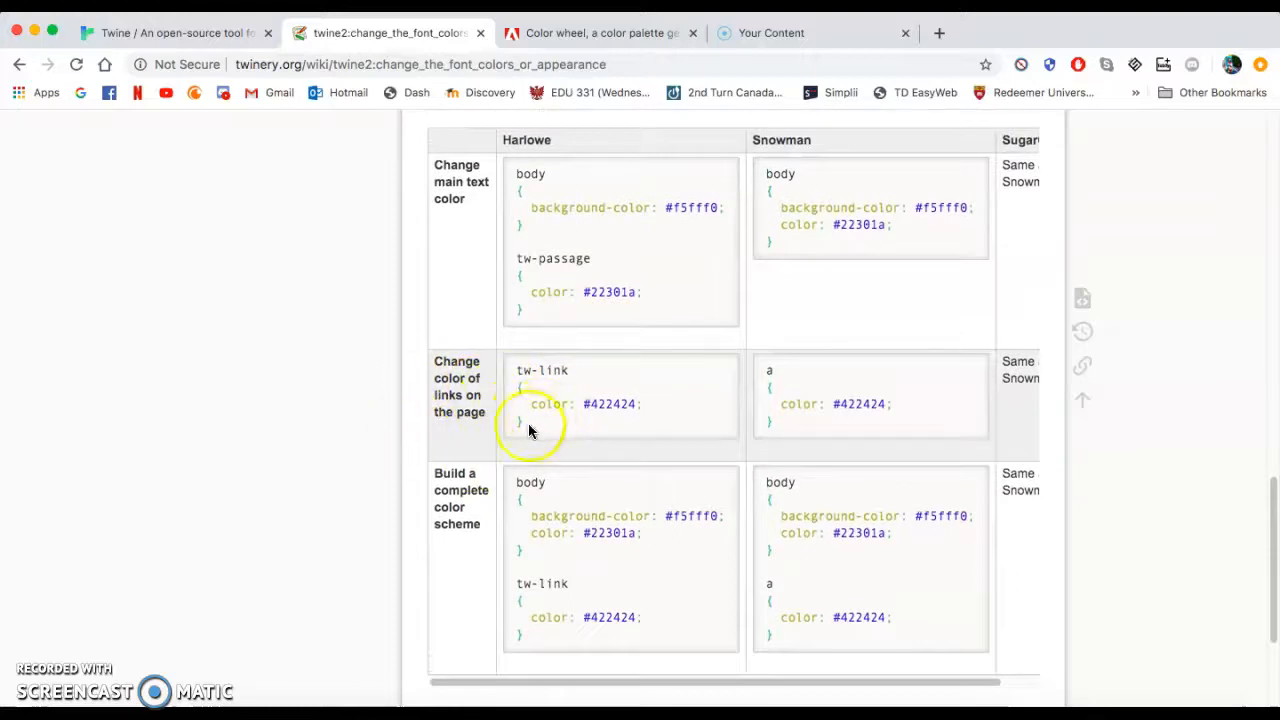
{"action": "left_click_drag", "start_coordinate": [527, 427], "coordinate": [502, 365]}
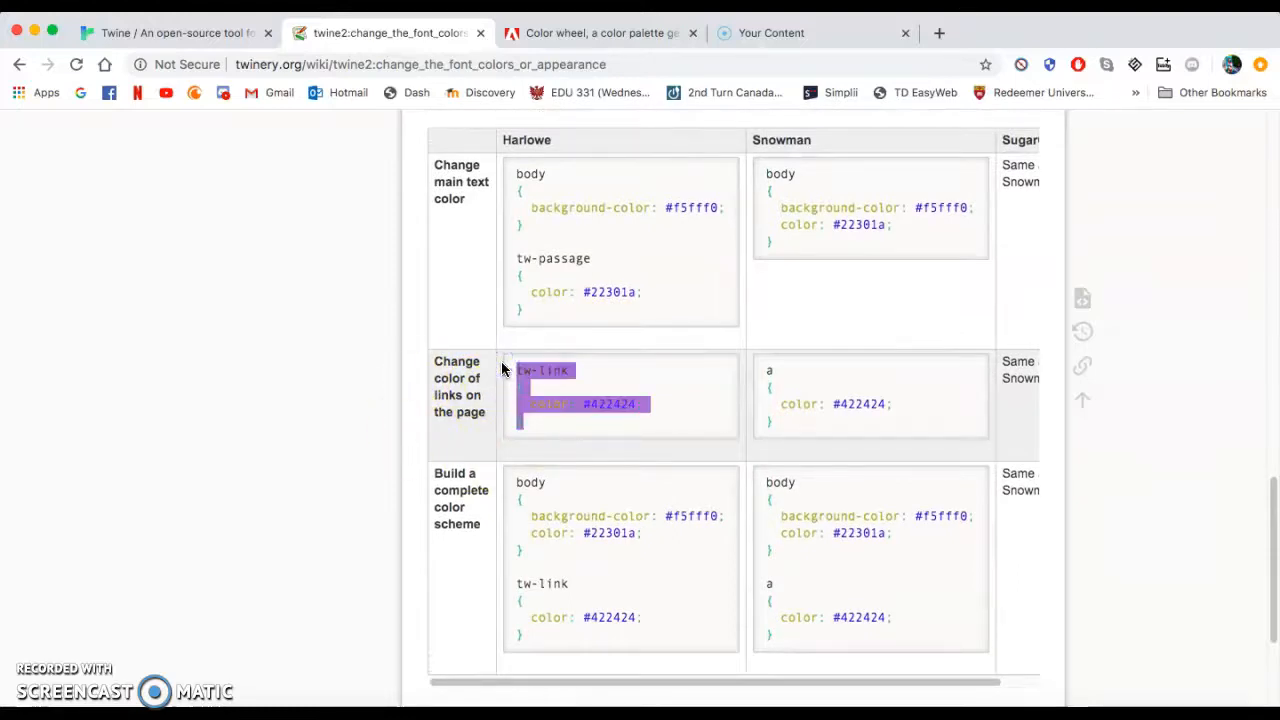
{"action": "scroll", "coordinate": [540, 390], "scroll_direction": "up", "scroll_amount": 1}
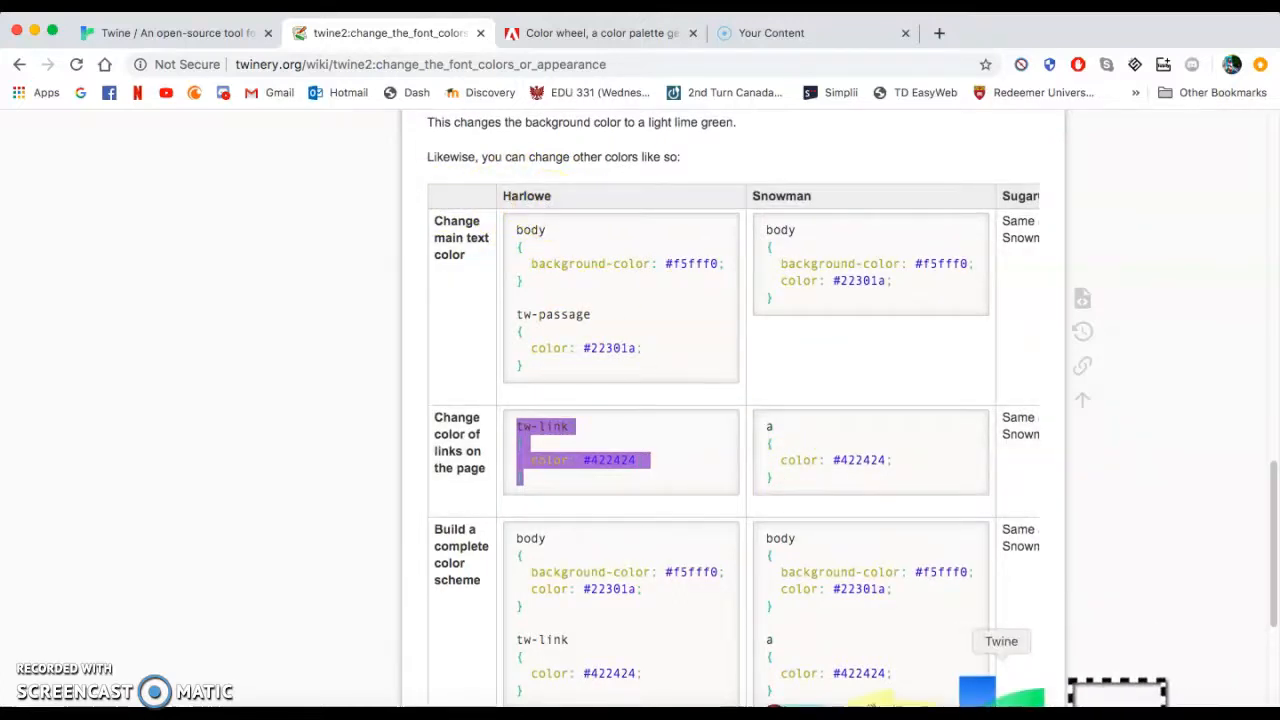
Return to Twine, check the story format, and paste the tw-link CSS block into the story stylesheet.
{"action": "left_click", "coordinate": [1001, 690]}
{"action": "left_click", "coordinate": [201, 691]}
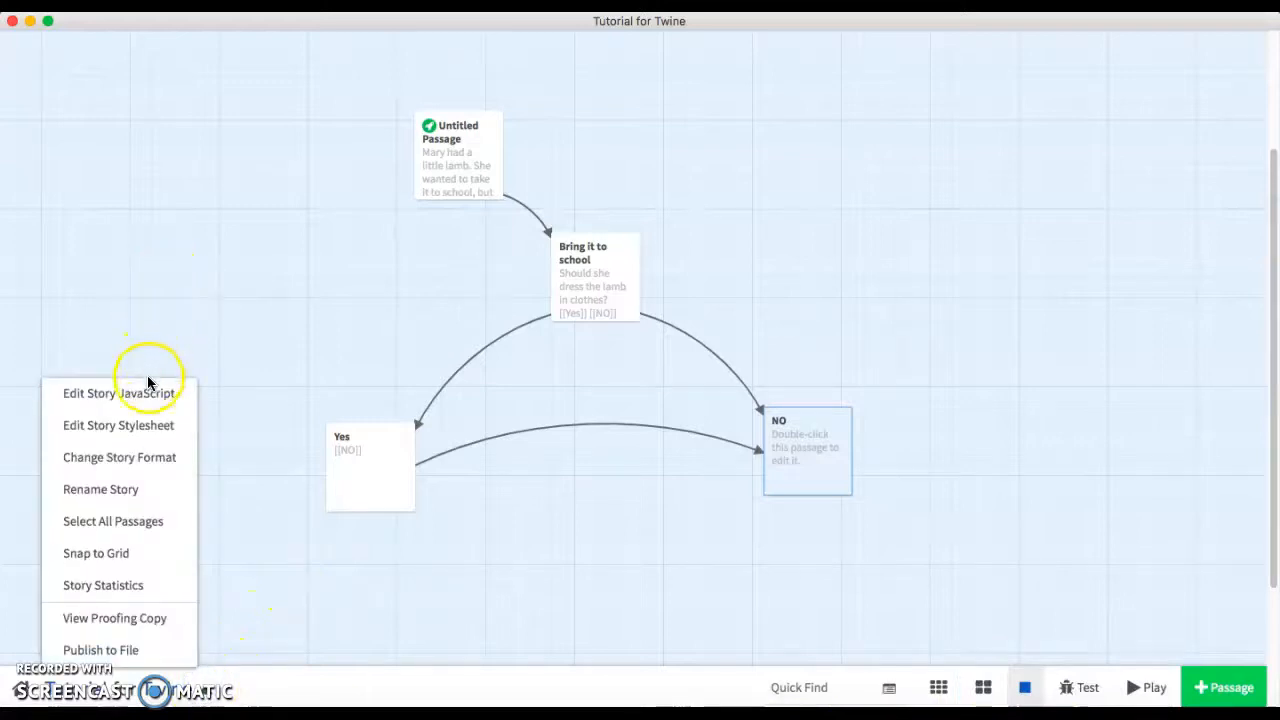
{"action": "left_click", "coordinate": [137, 457]}
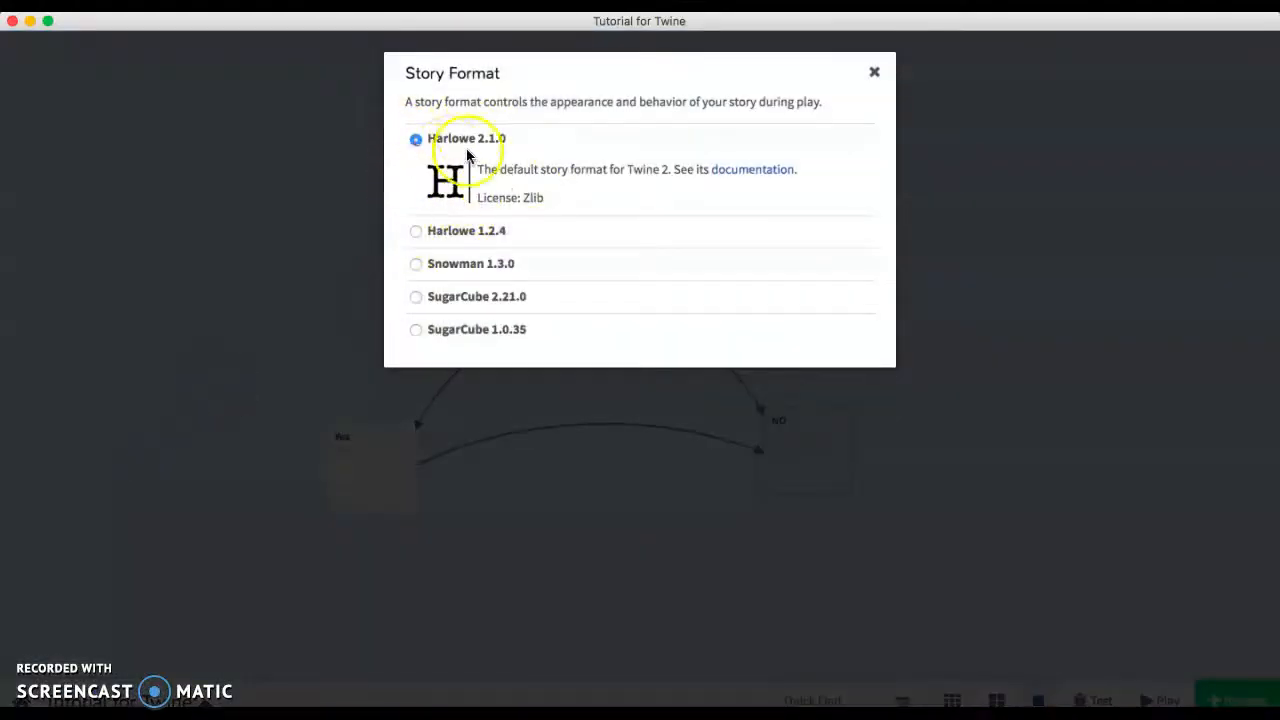
{"action": "left_click", "coordinate": [875, 75]}
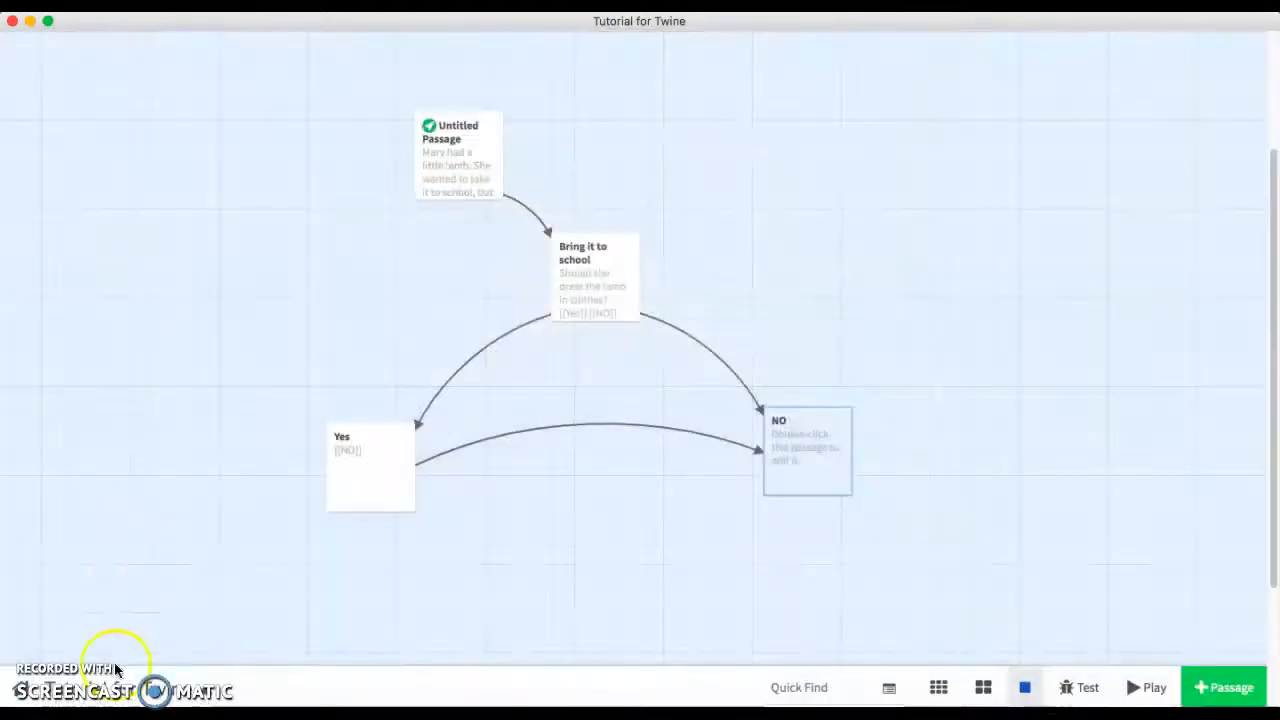
{"action": "left_click", "coordinate": [207, 697]}
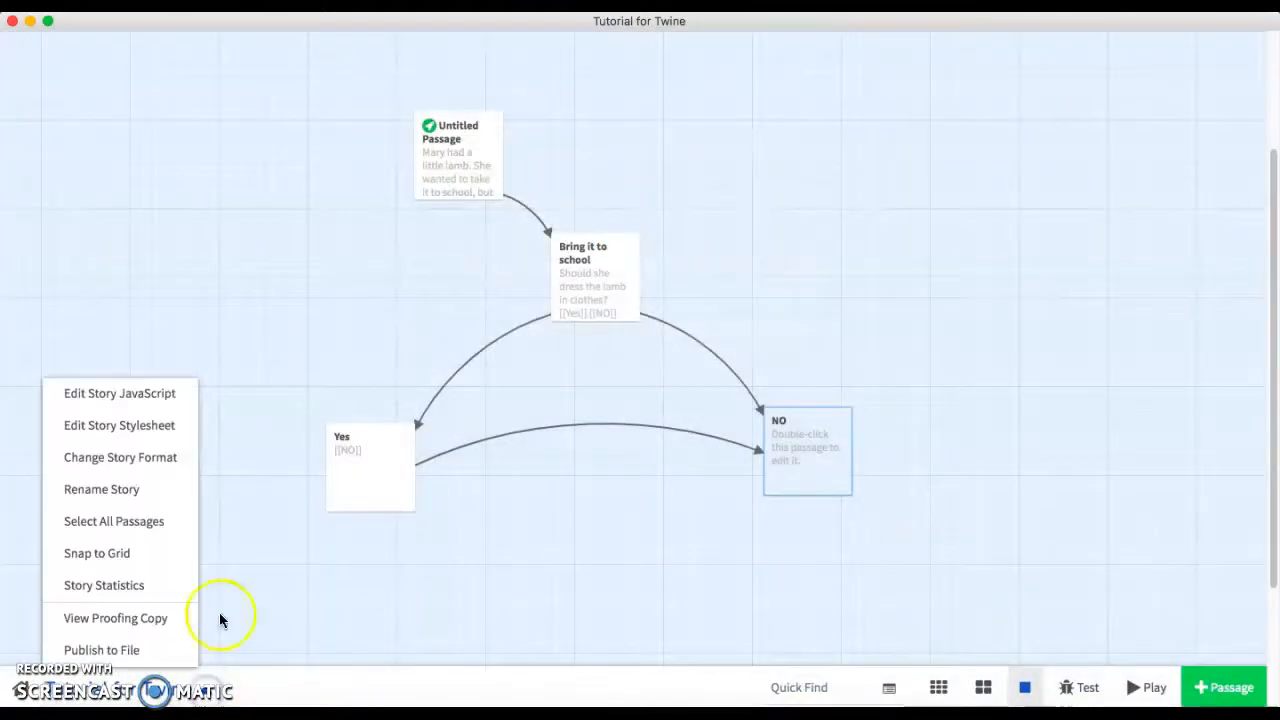
{"action": "left_click", "coordinate": [120, 425]}
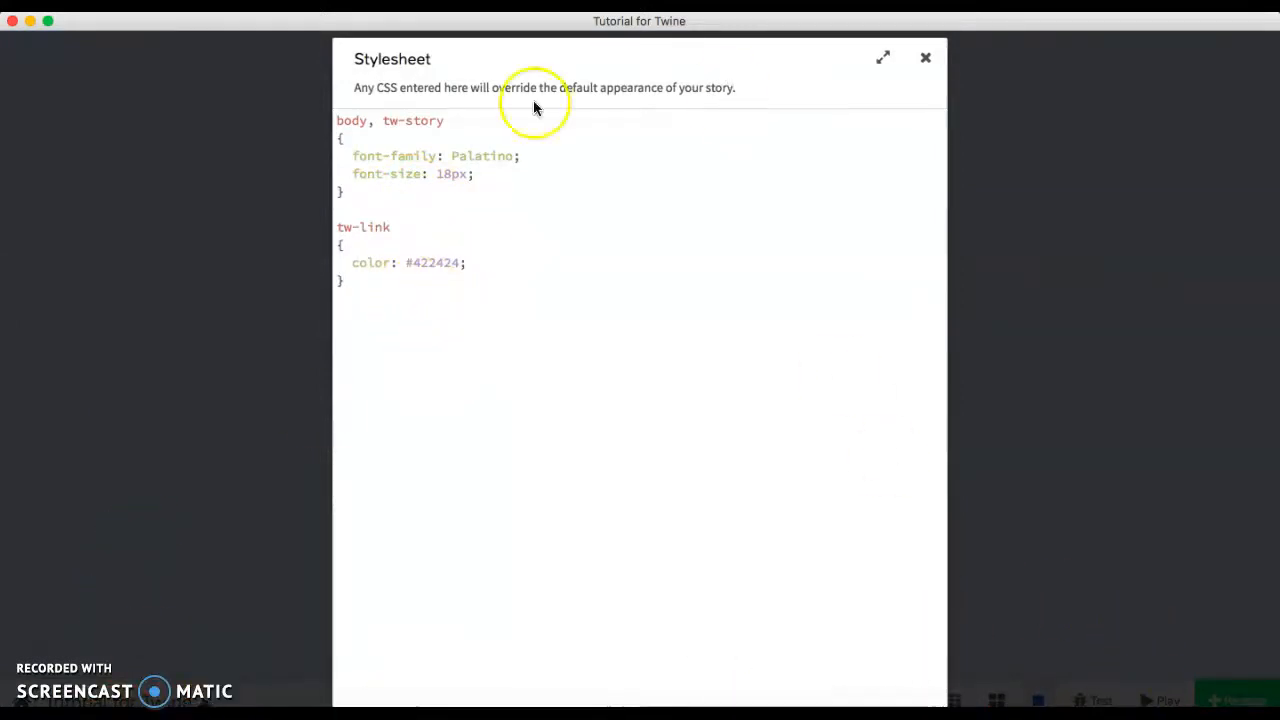
Switch to Adobe Color, rotate the colour wheel, and copy the light blue hex value 96C2FF.
{"action": "left_click", "coordinate": [31, 22]}
{"action": "left_click", "coordinate": [596, 35]}
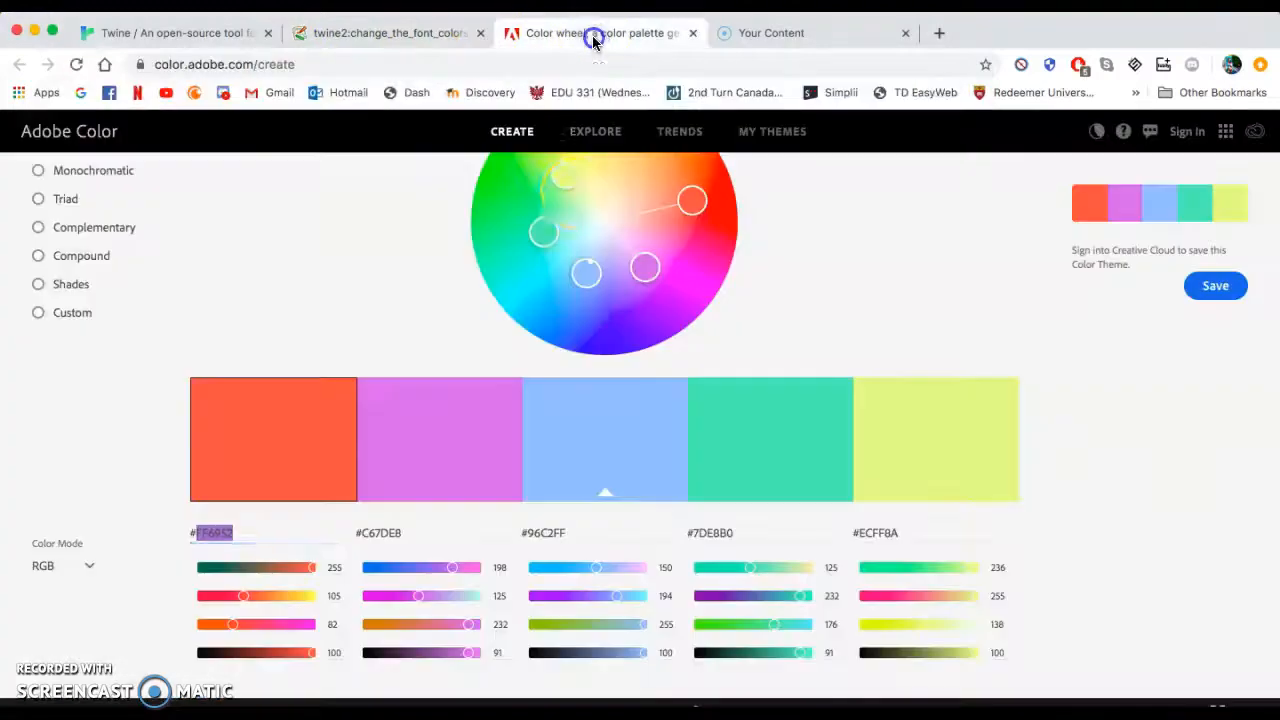
{"action": "scroll", "coordinate": [538, 400], "scroll_direction": "up", "scroll_amount": 3}
{"action": "left_click_drag", "start_coordinate": [574, 332], "coordinate": [660, 309]}
{"action": "scroll", "coordinate": [766, 466], "scroll_direction": "down", "scroll_amount": 3}
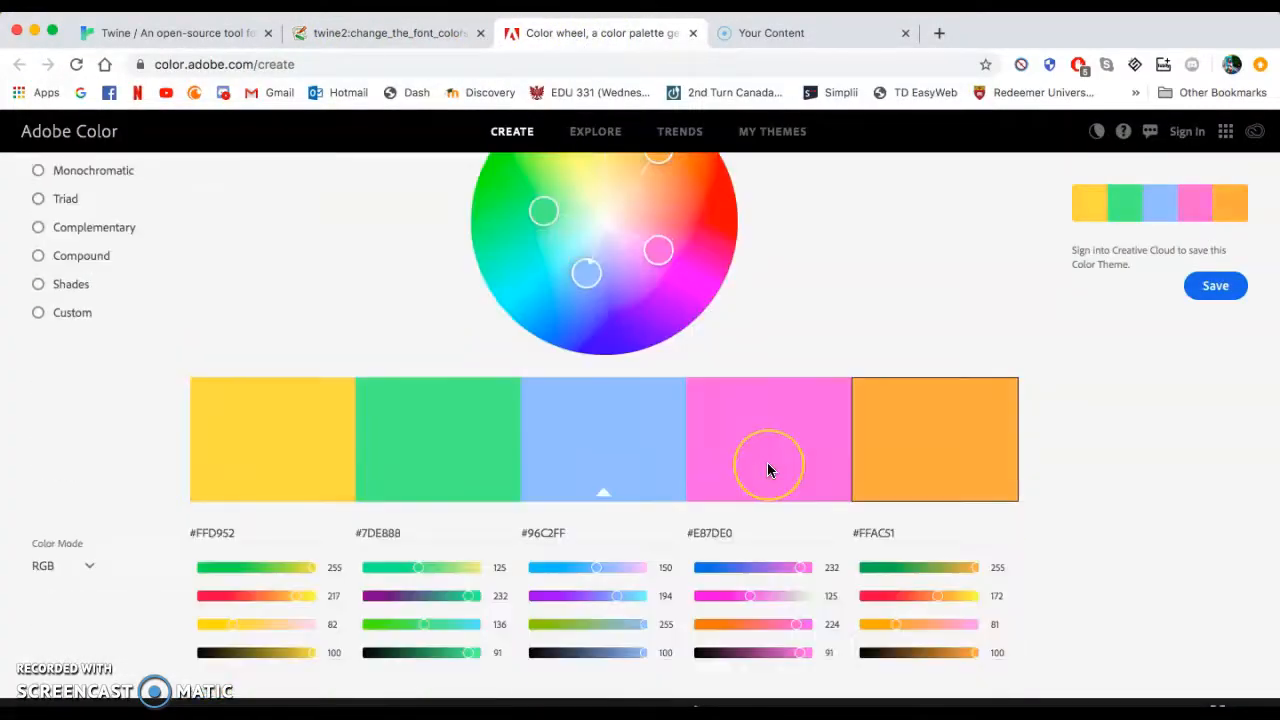
{"action": "left_click", "coordinate": [540, 534]}
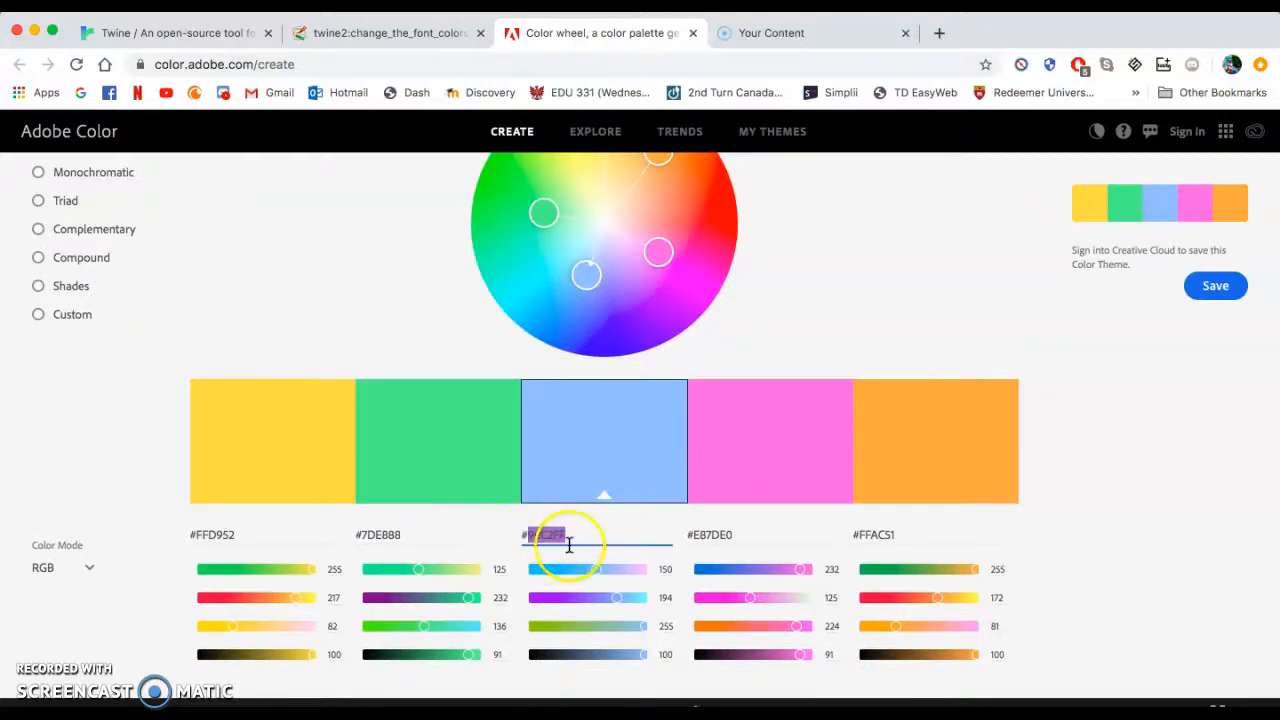
Set the tw-link color to #96C2FF in the stylesheet, close it, and play the story.
{"action": "left_click", "coordinate": [1145, 690]}
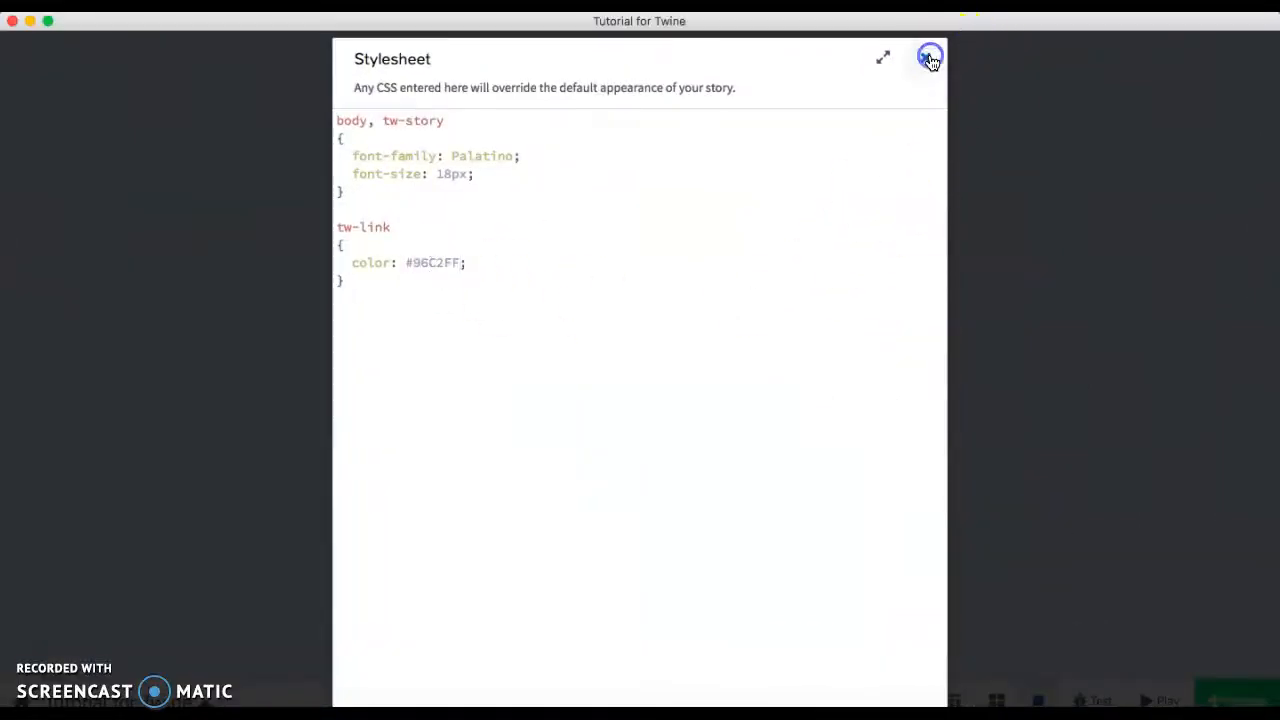
{"action": "left_click", "coordinate": [930, 58]}
{"action": "left_click", "coordinate": [668, 410]}
{"action": "left_click", "coordinate": [1146, 688]}
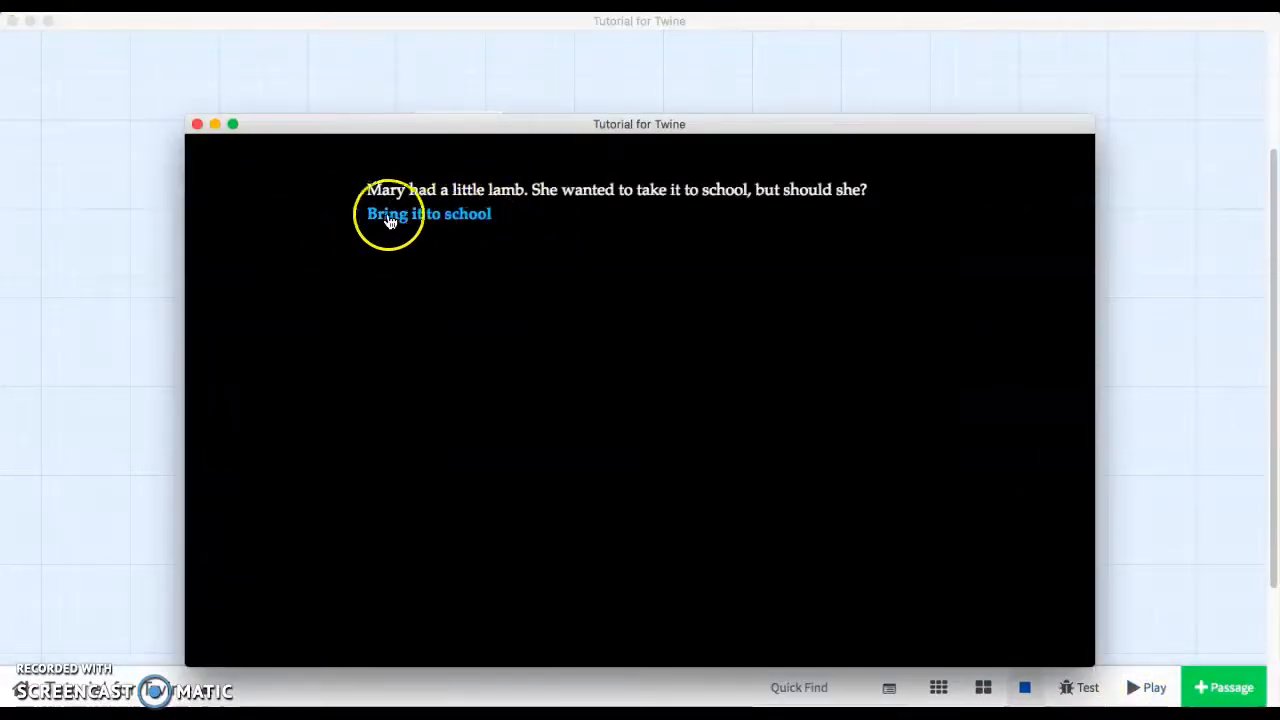
Play the story again, follow the Bring it to school link through to NO, and close the window.
{"action": "left_click", "coordinate": [197, 125]}
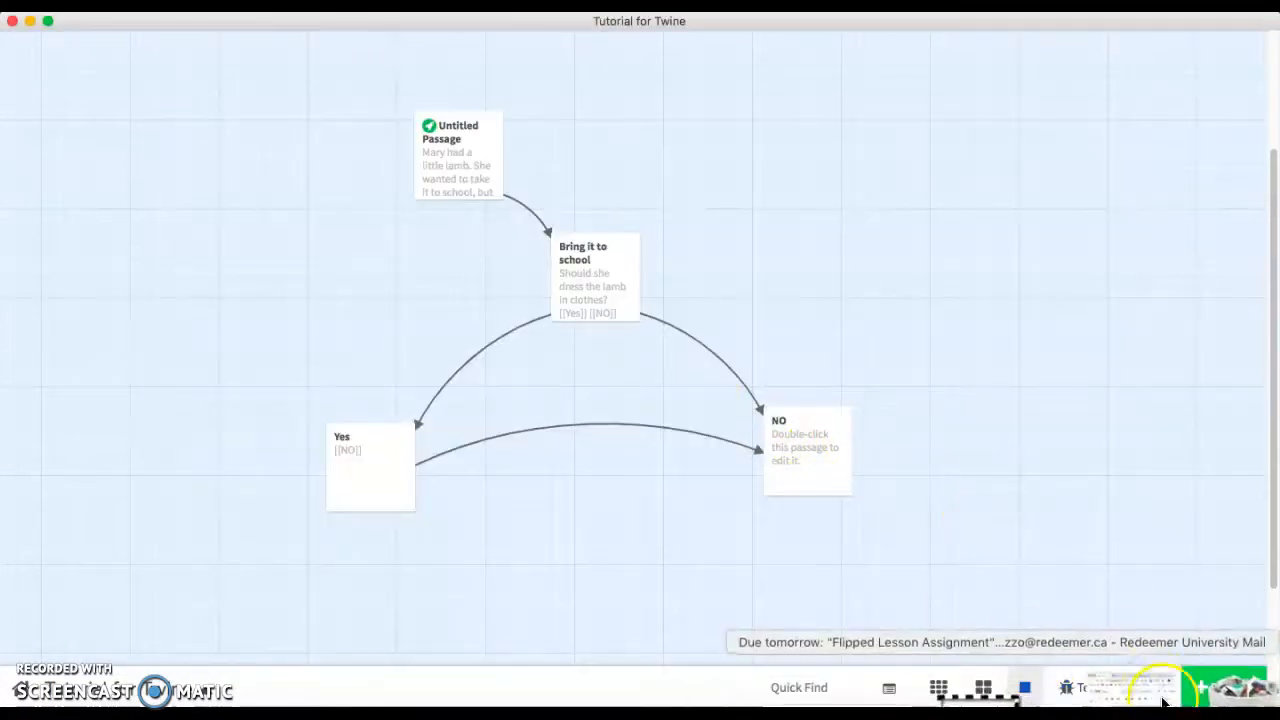
{"action": "left_click", "coordinate": [1140, 687]}
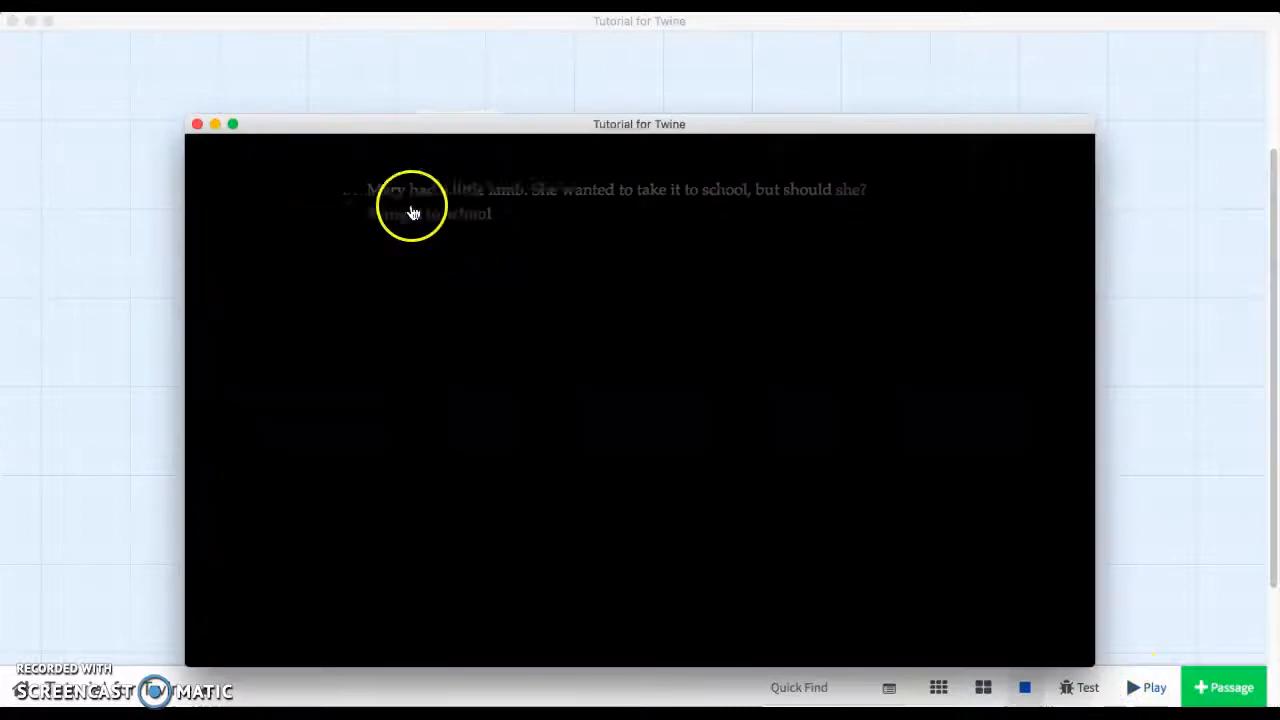
{"action": "left_click", "coordinate": [416, 215]}
{"action": "left_click", "coordinate": [391, 216]}
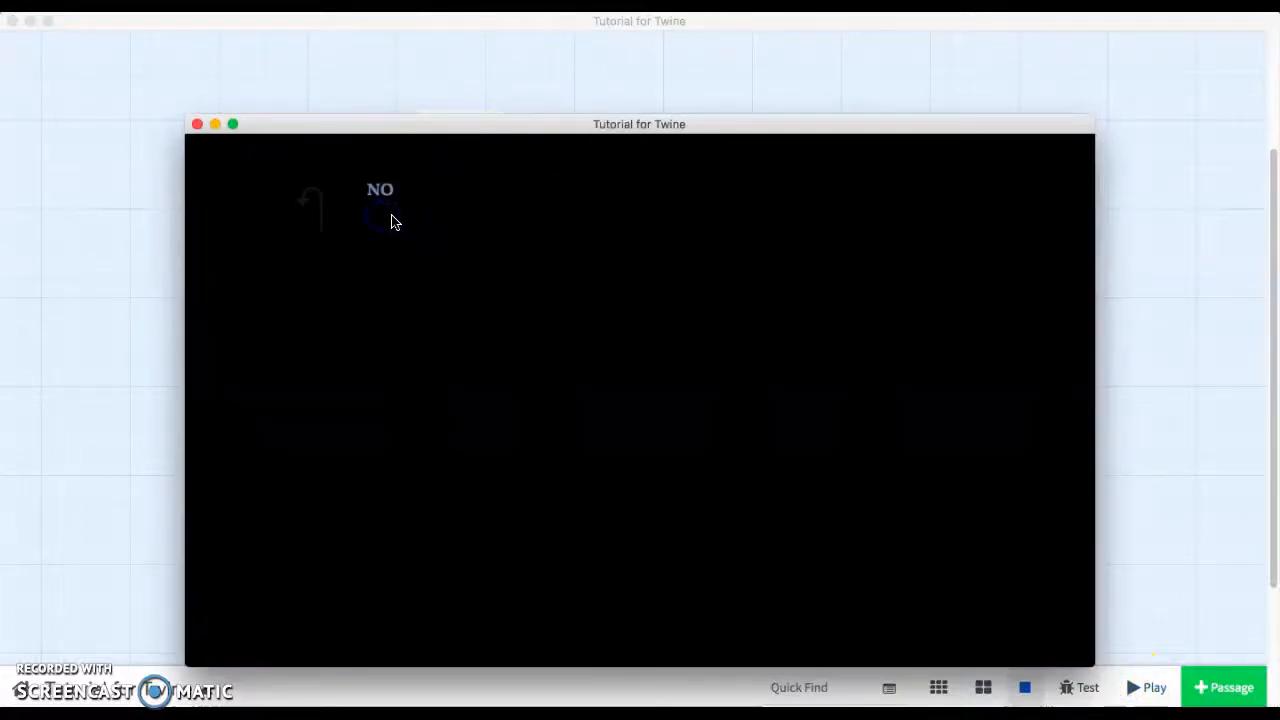
{"action": "left_click", "coordinate": [196, 124]}
Open the Bring it to school passage to review its Yes and NO links, then close it.
{"action": "left_click", "coordinate": [192, 697]}
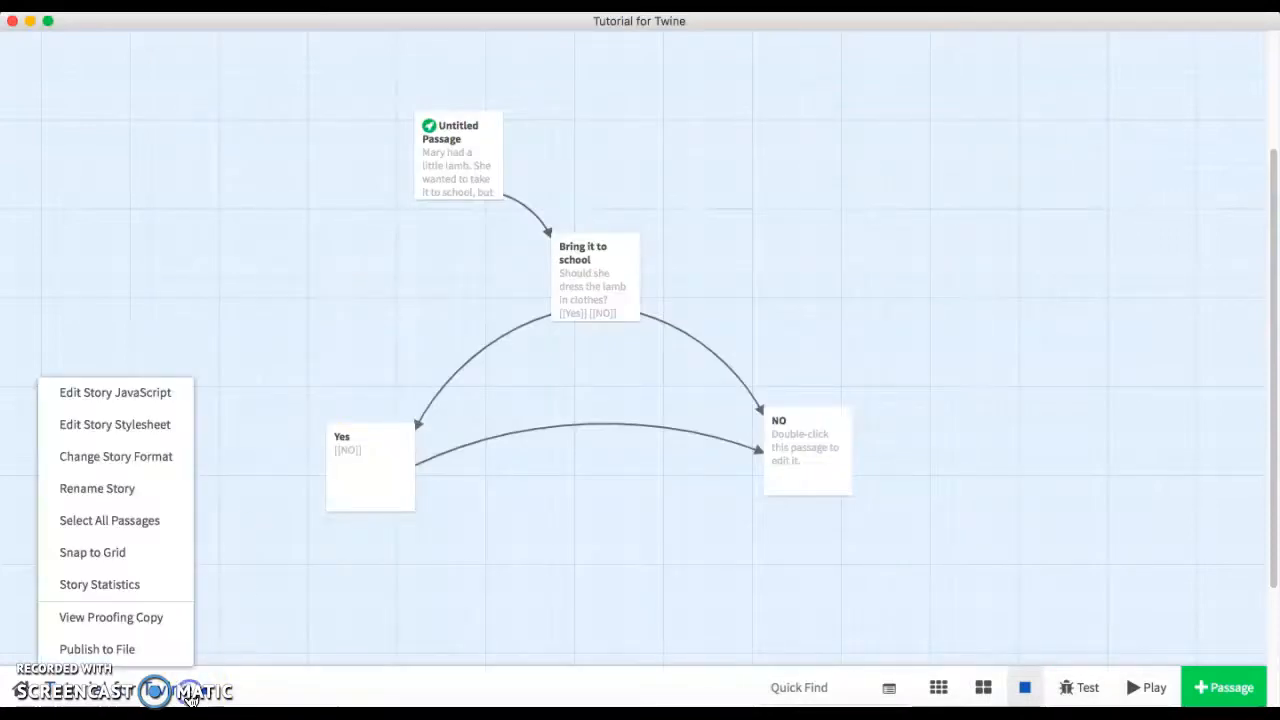
{"action": "left_click", "coordinate": [259, 406]}
{"action": "mouse_move", "coordinate": [410, 428]}
{"action": "double_click", "coordinate": [580, 268]}
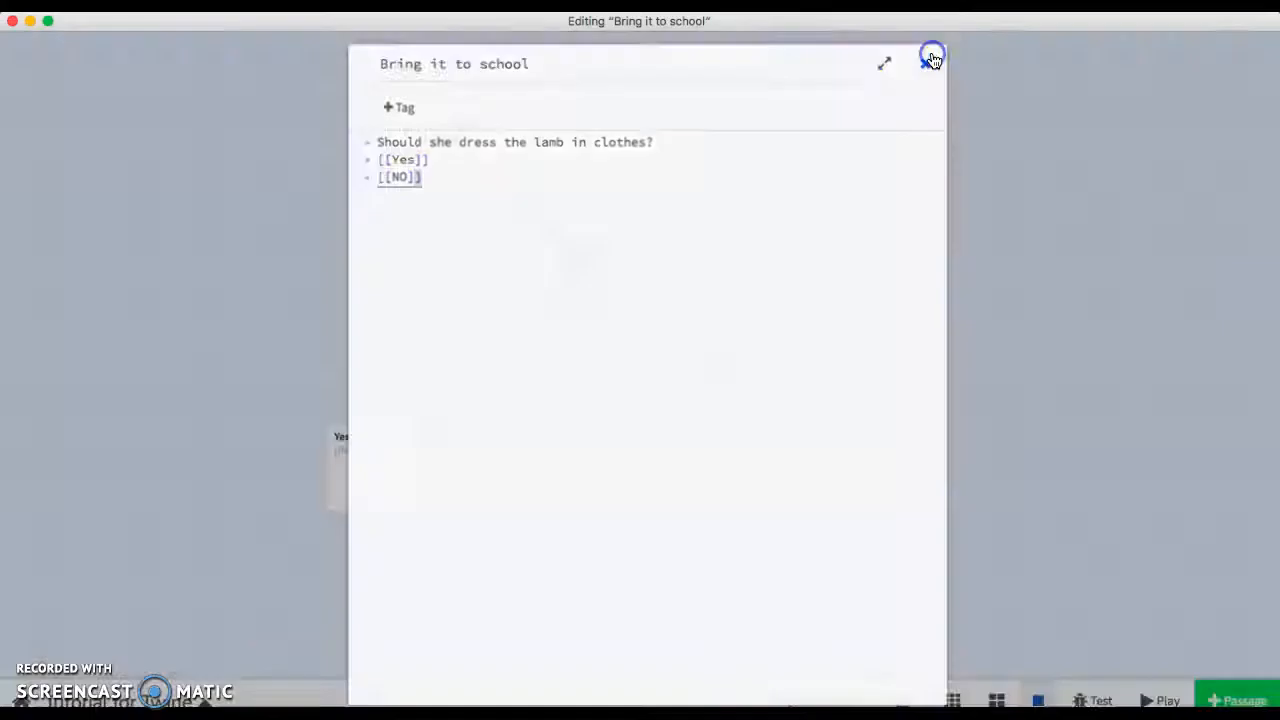
{"action": "left_click", "coordinate": [925, 57]}
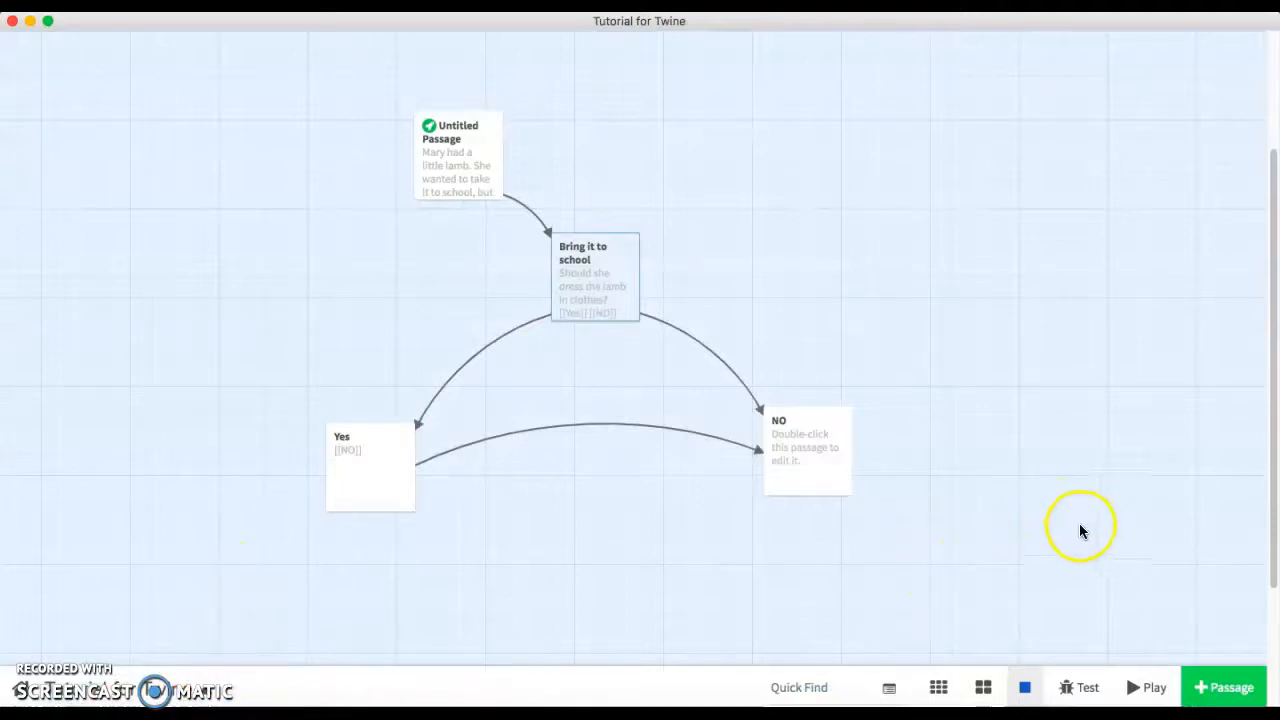
Switch back to the Twine wiki page and scroll through the font and colour scheme examples.
{"action": "left_click", "coordinate": [29, 21]}
{"action": "left_click", "coordinate": [375, 37]}
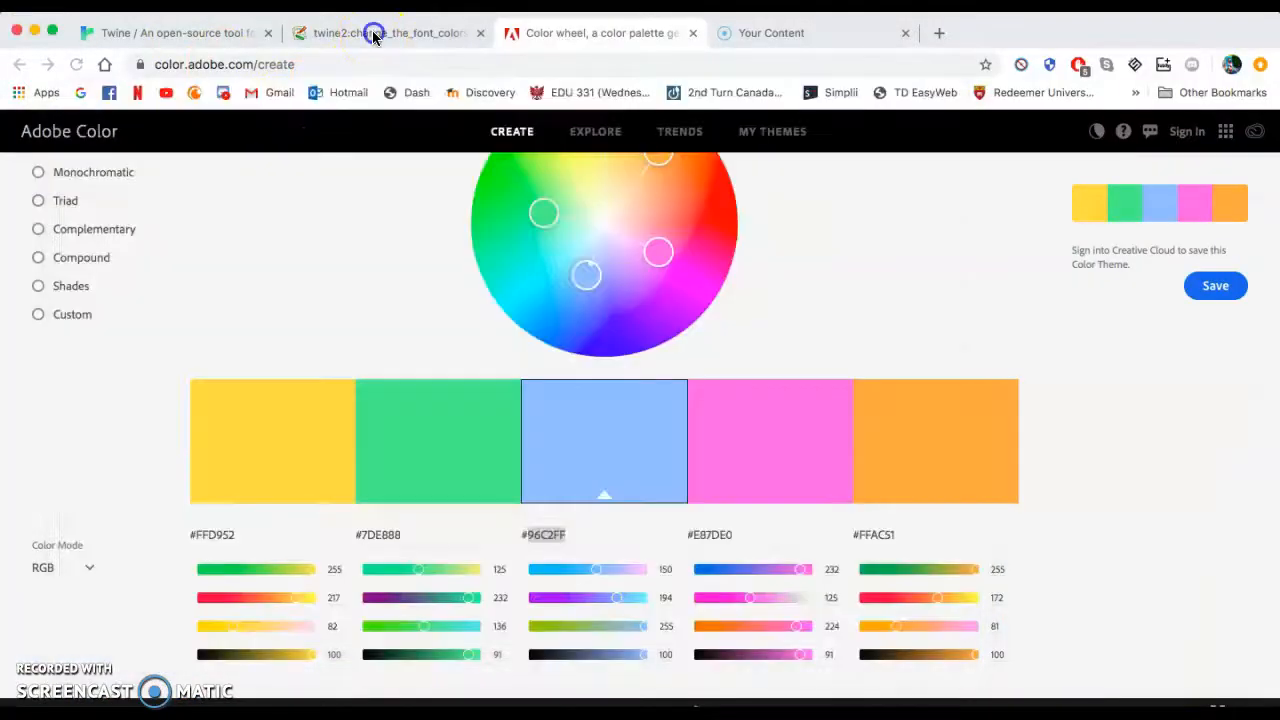
{"action": "scroll", "coordinate": [495, 325], "scroll_direction": "up", "scroll_amount": 15}
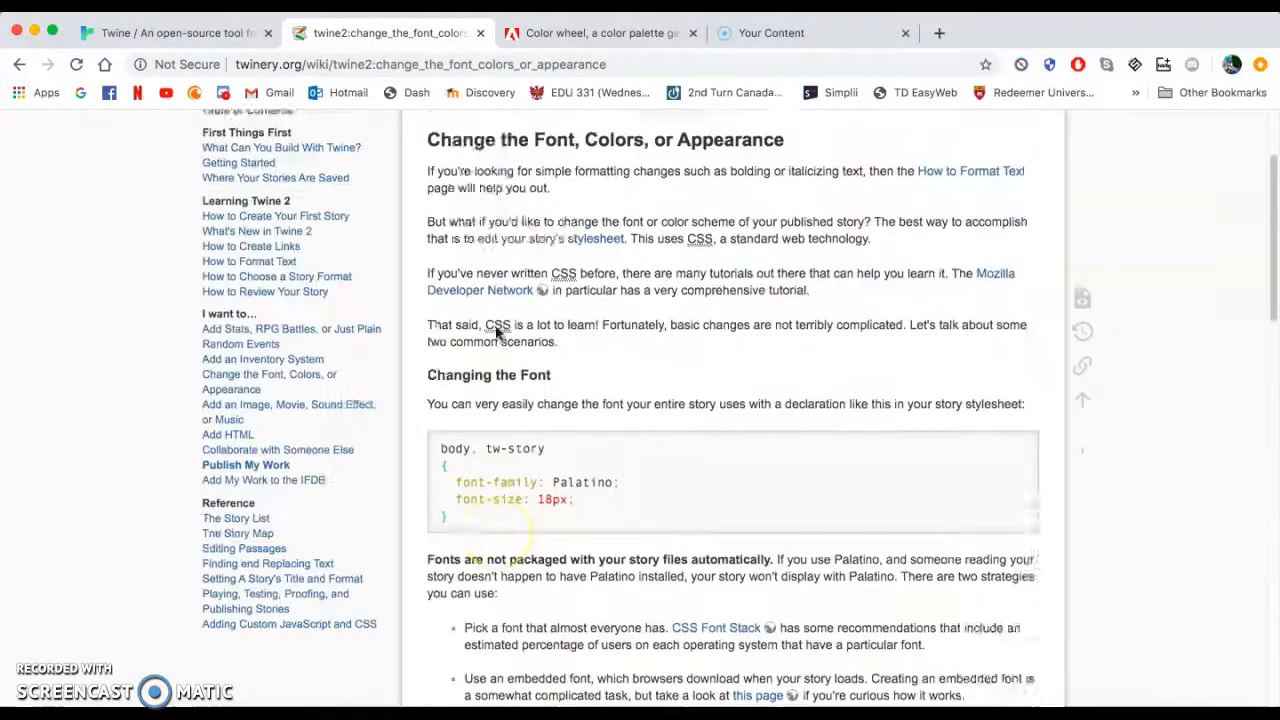
{"action": "scroll", "coordinate": [270, 520], "scroll_direction": "down", "scroll_amount": 5}
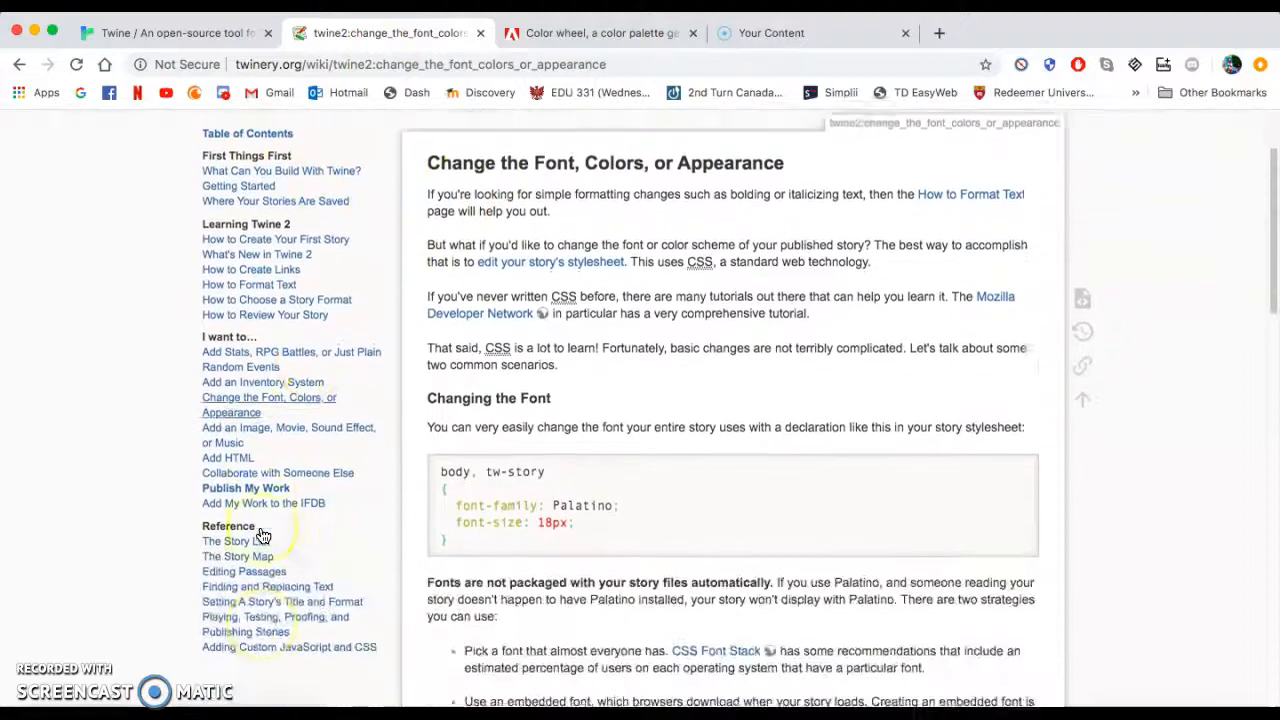
{"action": "scroll", "coordinate": [640, 400], "scroll_direction": "down", "scroll_amount": 3}
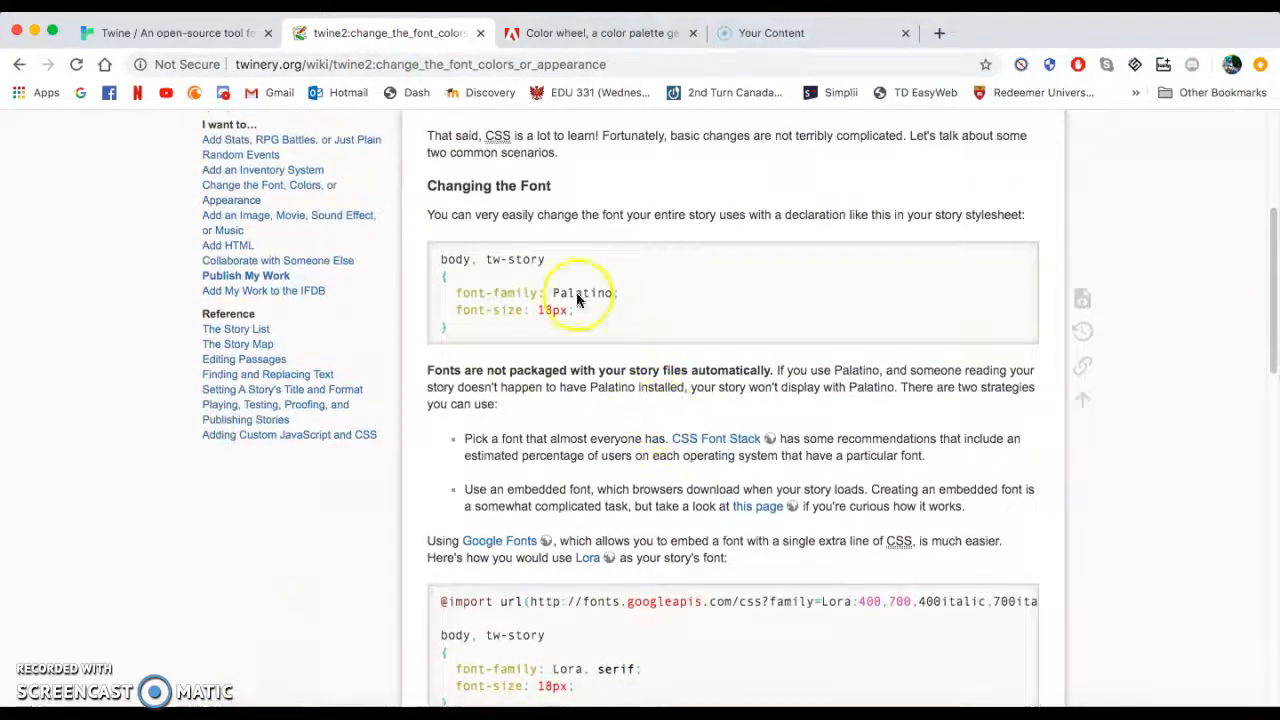
{"action": "scroll", "coordinate": [660, 423], "scroll_direction": "down", "scroll_amount": 20}
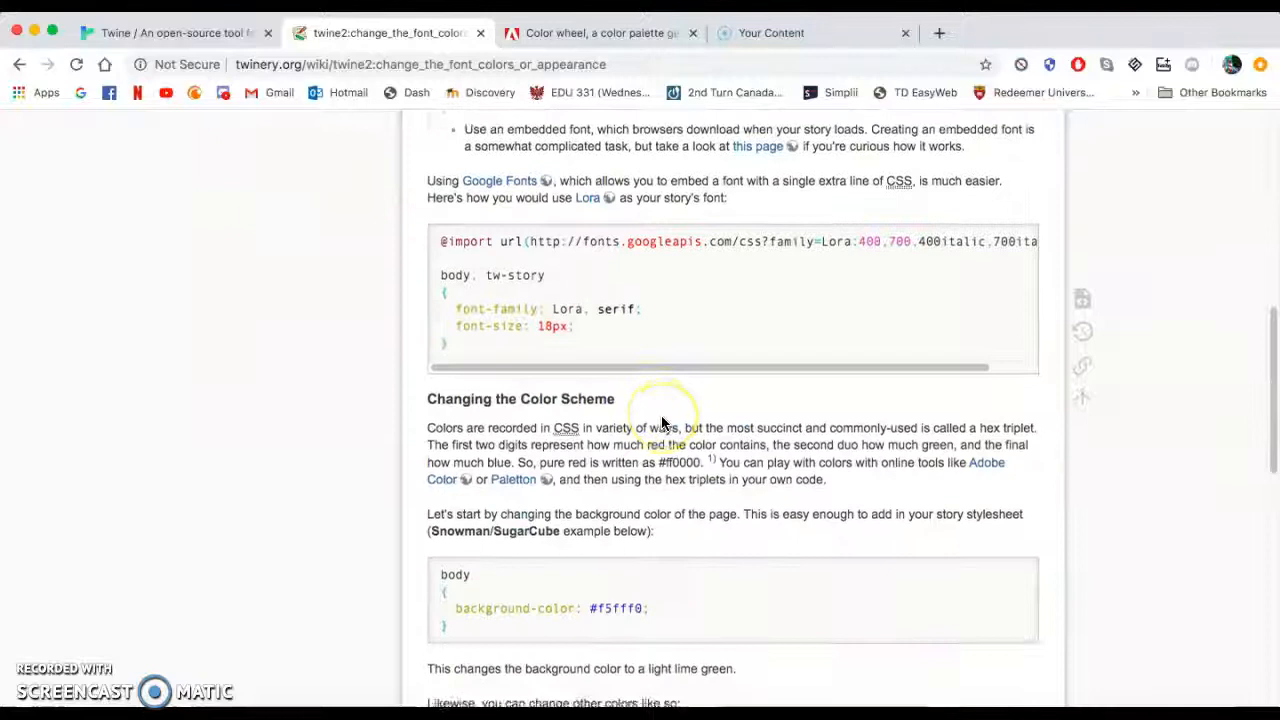
{"action": "scroll", "coordinate": [661, 423], "scroll_direction": "up", "scroll_amount": 20}
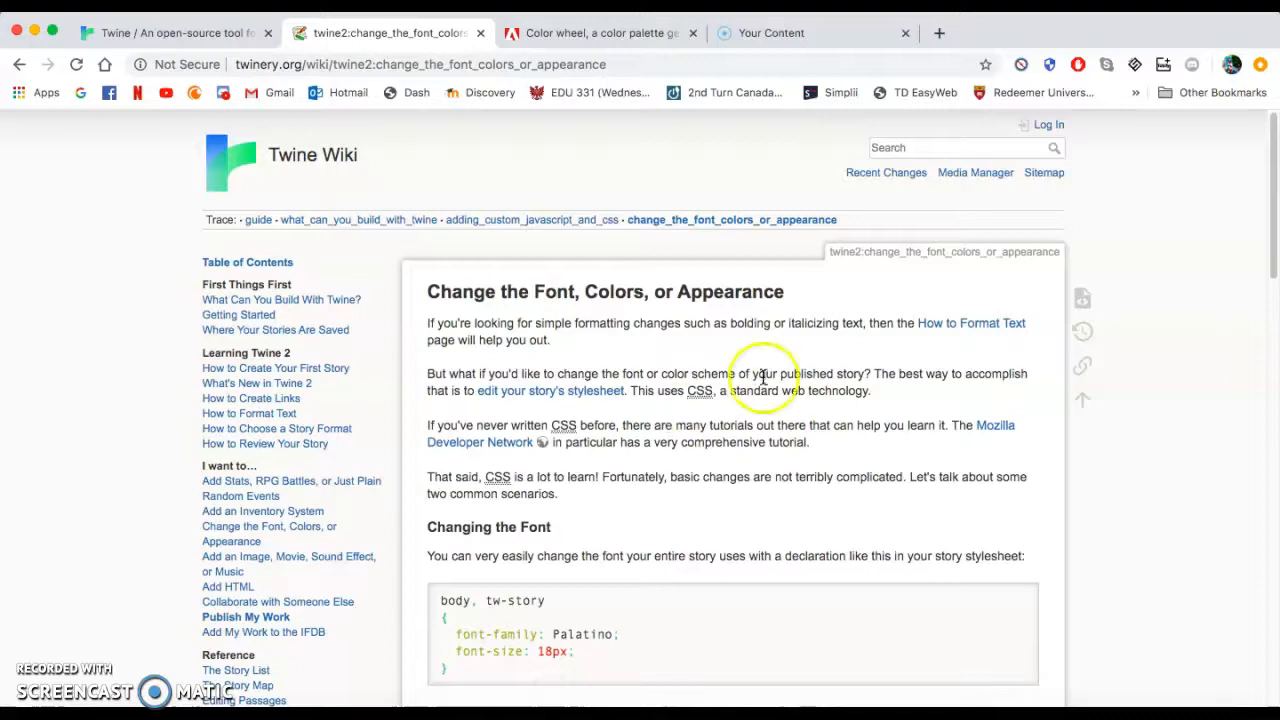
{"action": "scroll", "coordinate": [586, 537], "scroll_direction": "down", "scroll_amount": 3}
{"action": "scroll", "coordinate": [586, 540], "scroll_direction": "down", "scroll_amount": 1}
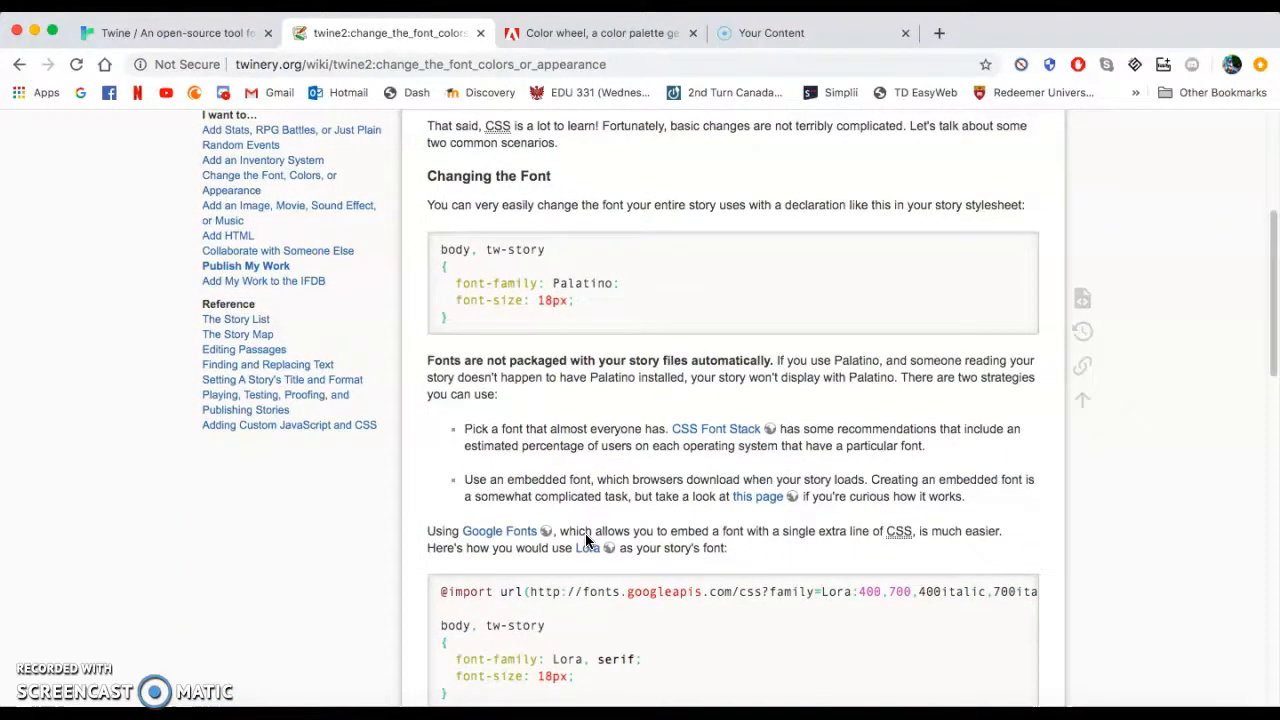
Switch back to the Twine story map and look over the passages and the links between them.
{"action": "left_click", "coordinate": [1157, 682]}
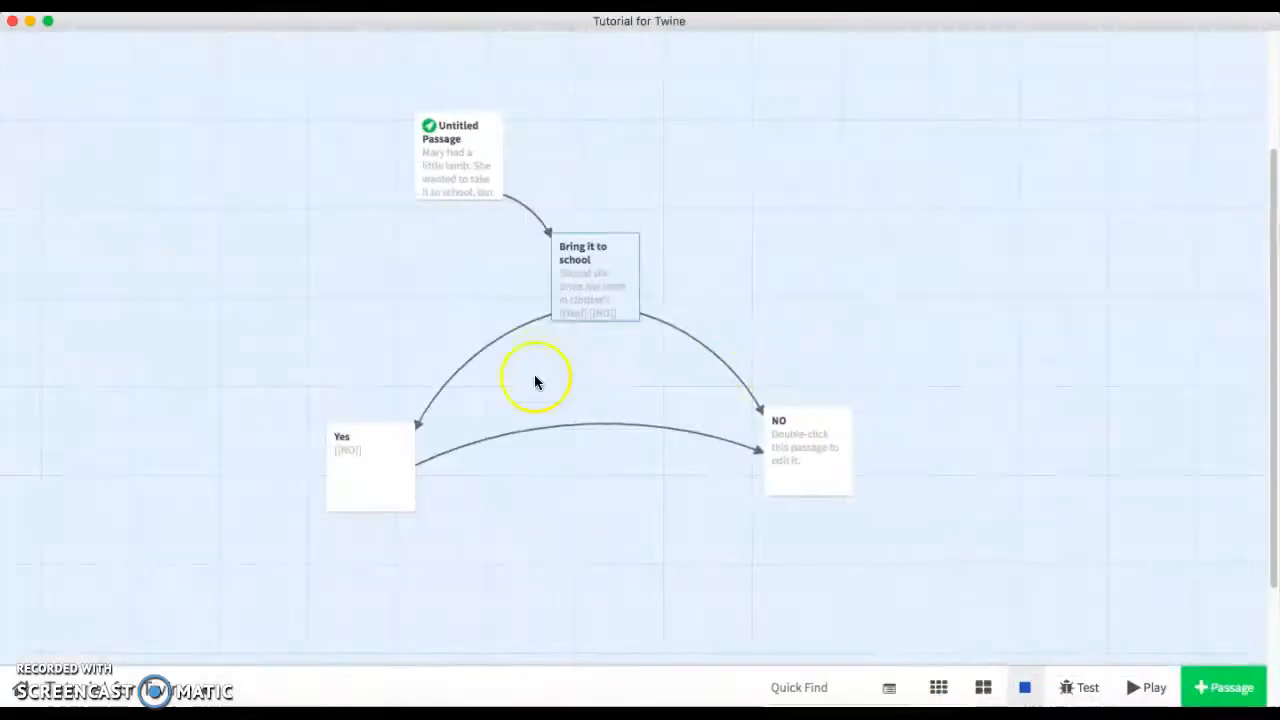
{"action": "scroll", "coordinate": [536, 405], "scroll_direction": "up", "scroll_amount": 1}
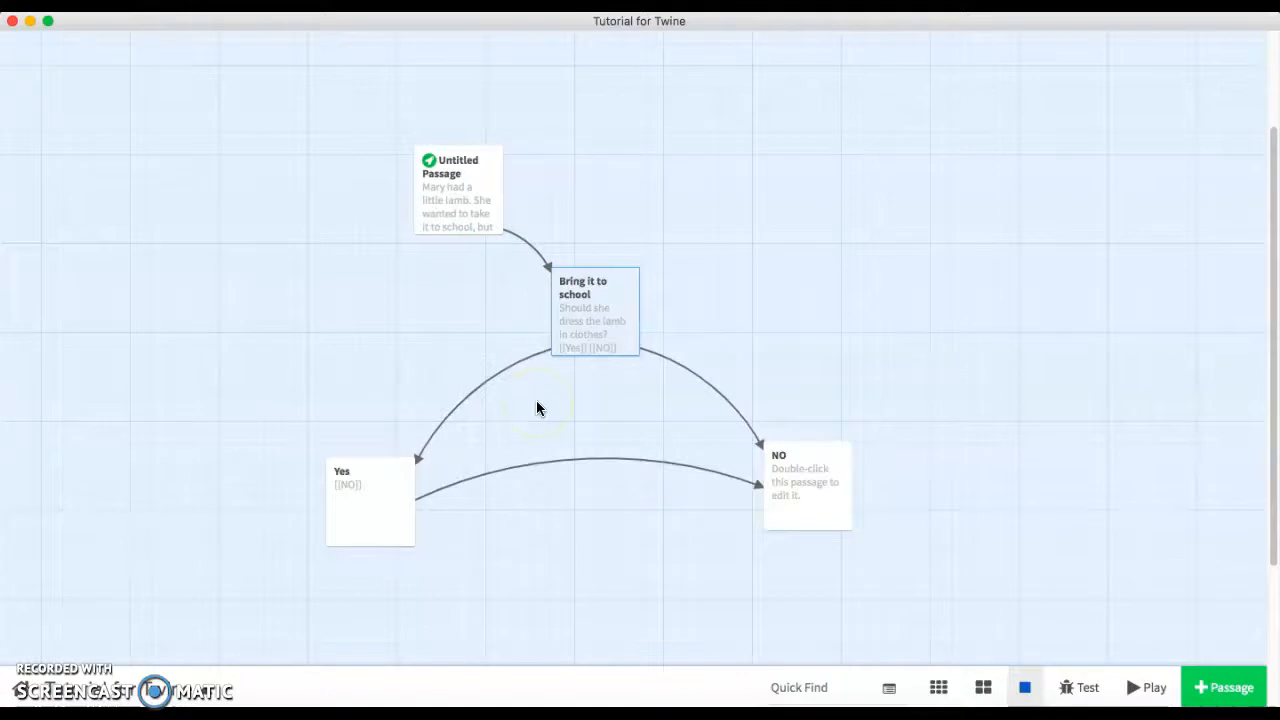
{"action": "left_click", "coordinate": [553, 302]}
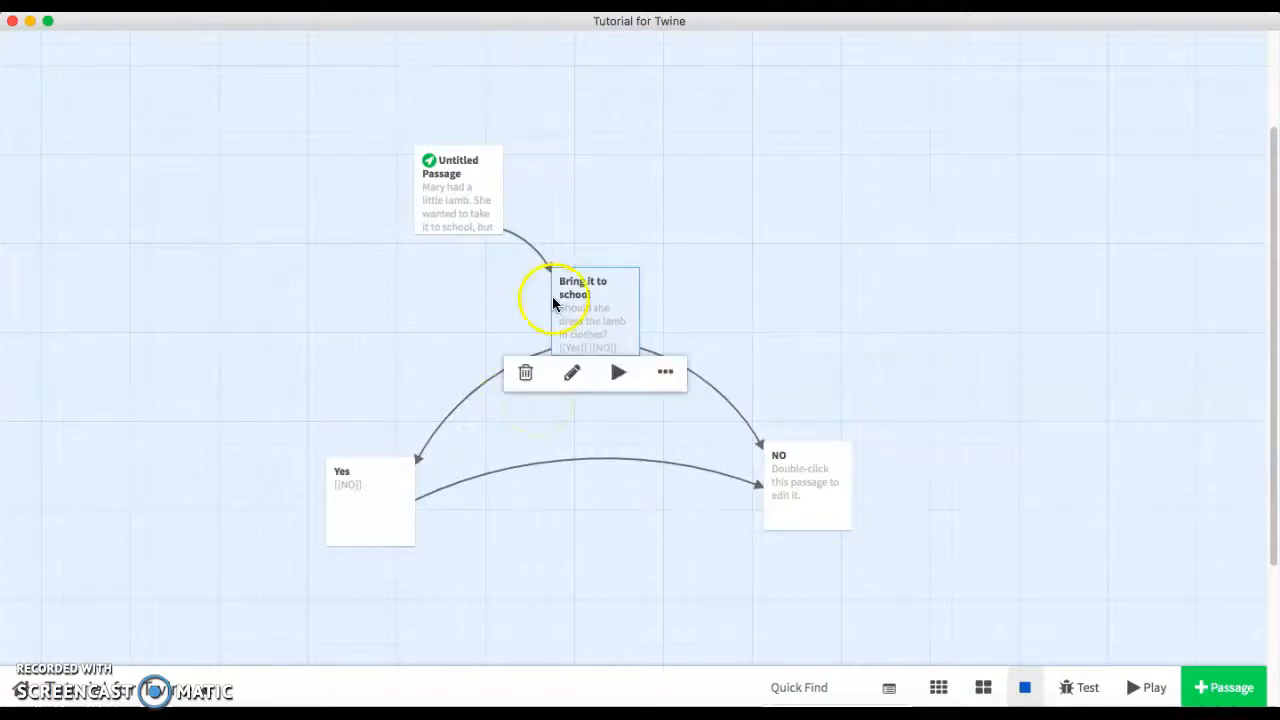
{"action": "left_click", "coordinate": [219, 513]}
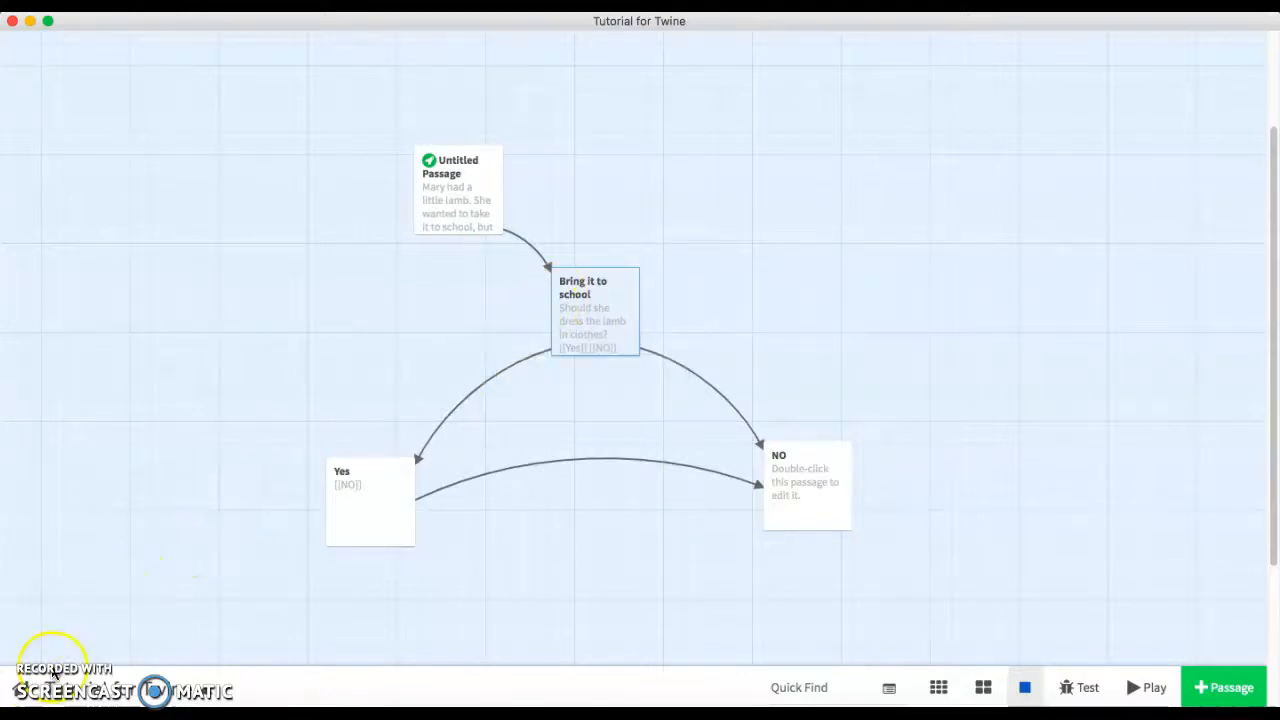
{"action": "left_click", "coordinate": [622, 440]}
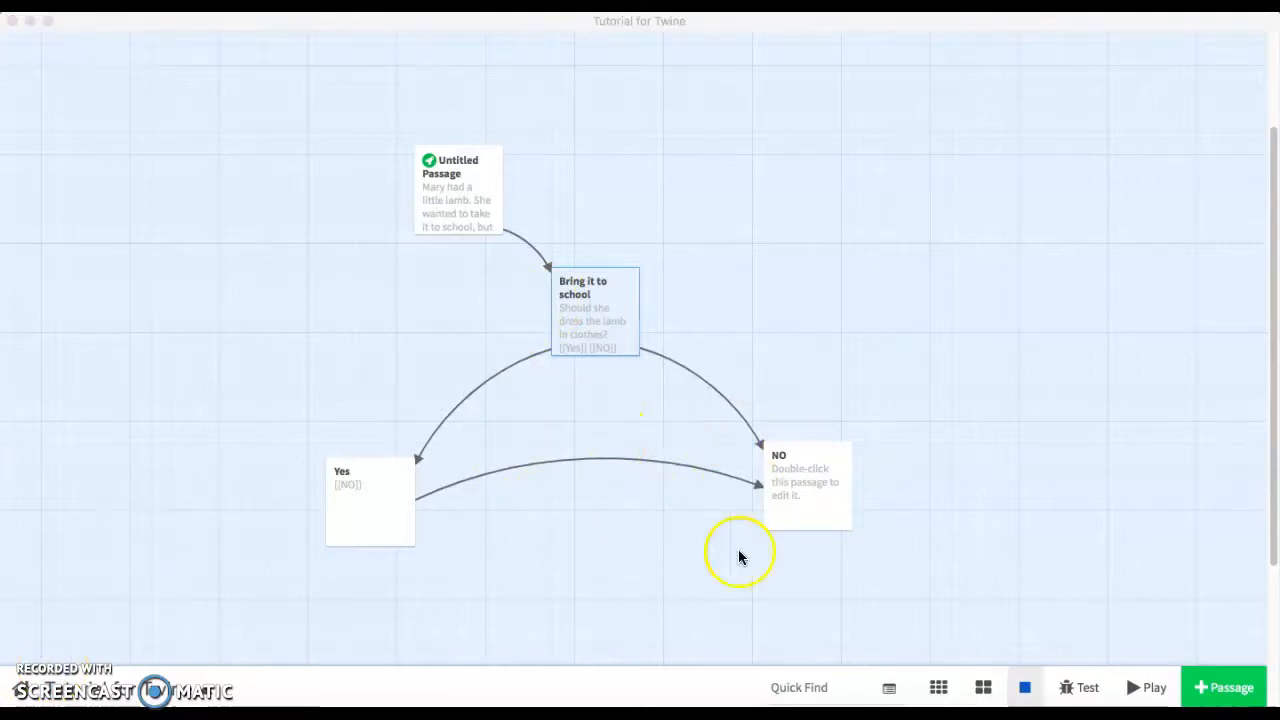
{"action": "scroll", "coordinate": [583, 546], "scroll_direction": "down", "scroll_amount": 1}
{"action": "scroll", "coordinate": [583, 546], "scroll_direction": "up", "scroll_amount": 2}
{"action": "scroll", "coordinate": [583, 546], "scroll_direction": "down", "scroll_amount": 1}
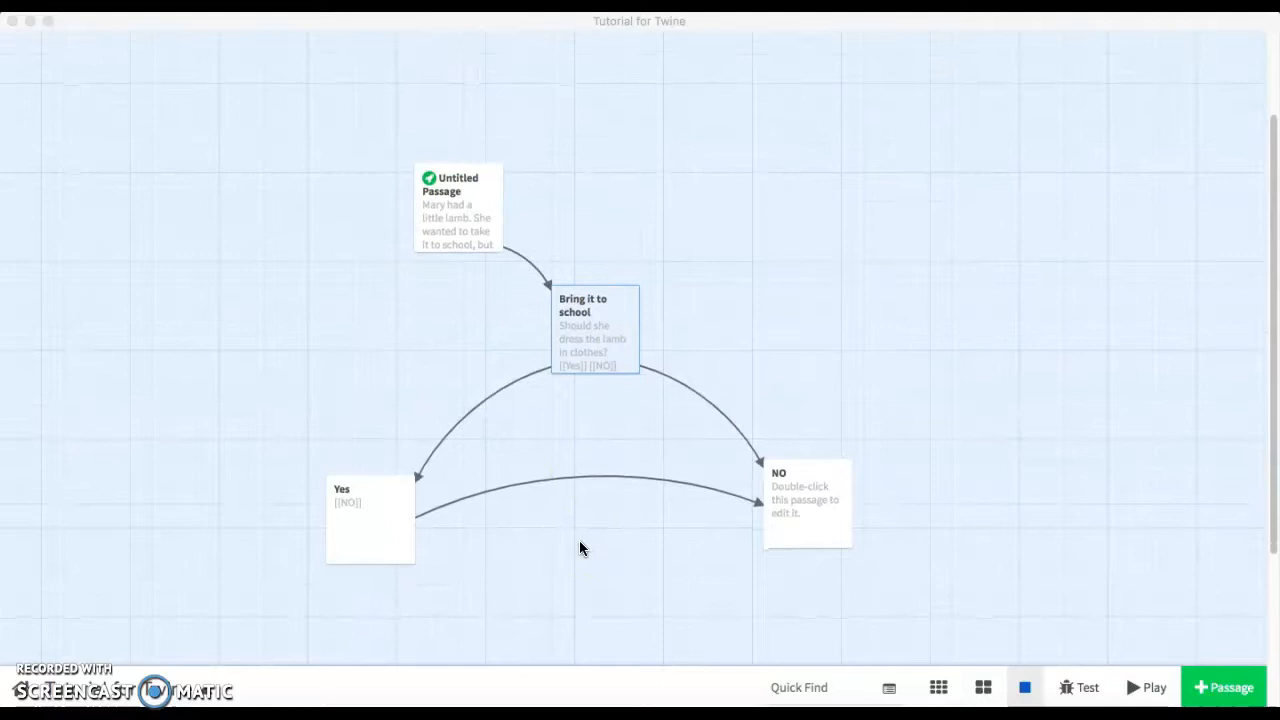